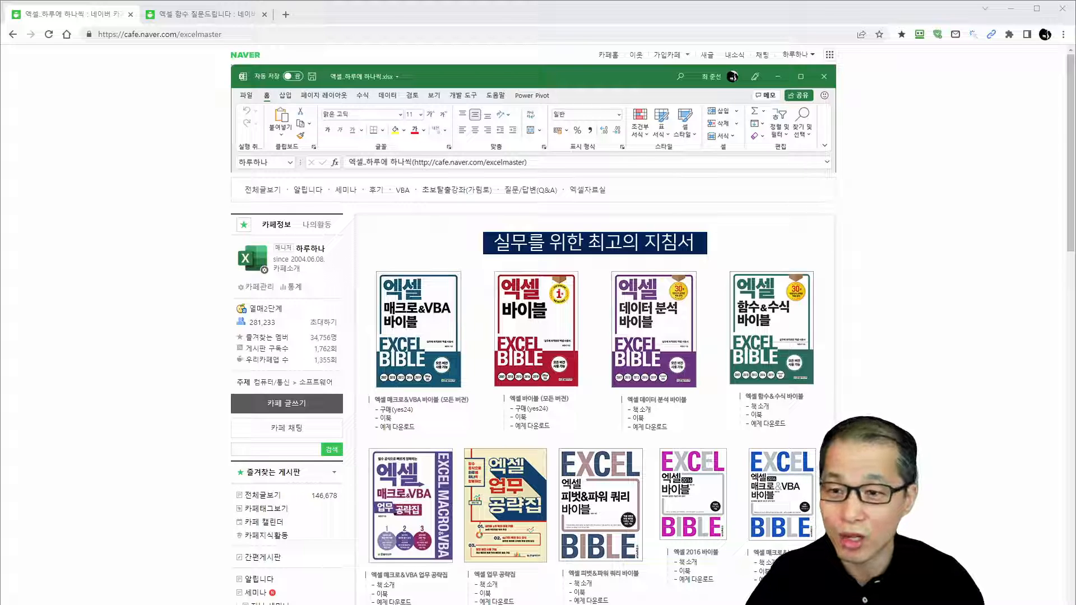
- Open the forum question "엑셀 함수 질문드립니다" and bring its text and spreadsheet photo into view
left_click(207, 16)
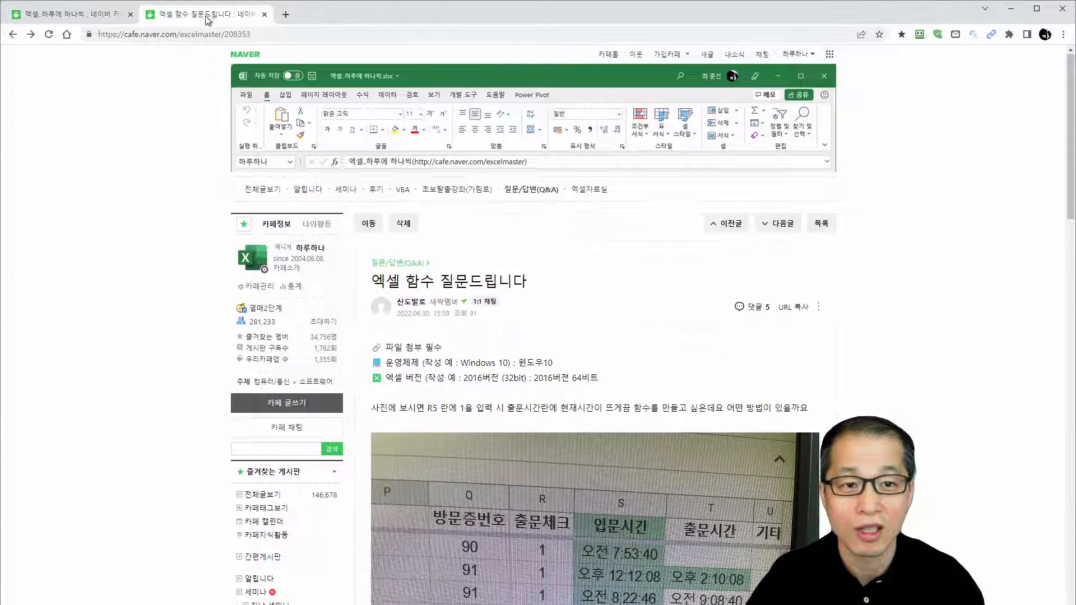
scroll(77, 237, "down", 2)
scroll(78, 237, "down", 2)
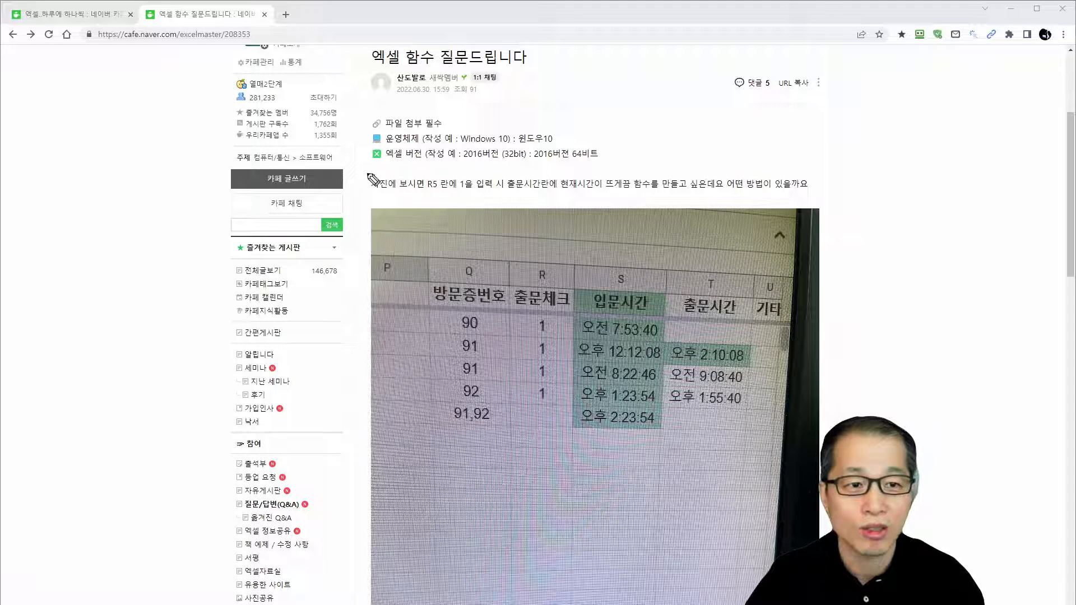
- Mark up the question in red: underline its title and key phrases, circle R5 and 함수를, and circle the empty 출문체크 and 출문시간 cells
left_click_drag(377, 69, 493, 69)
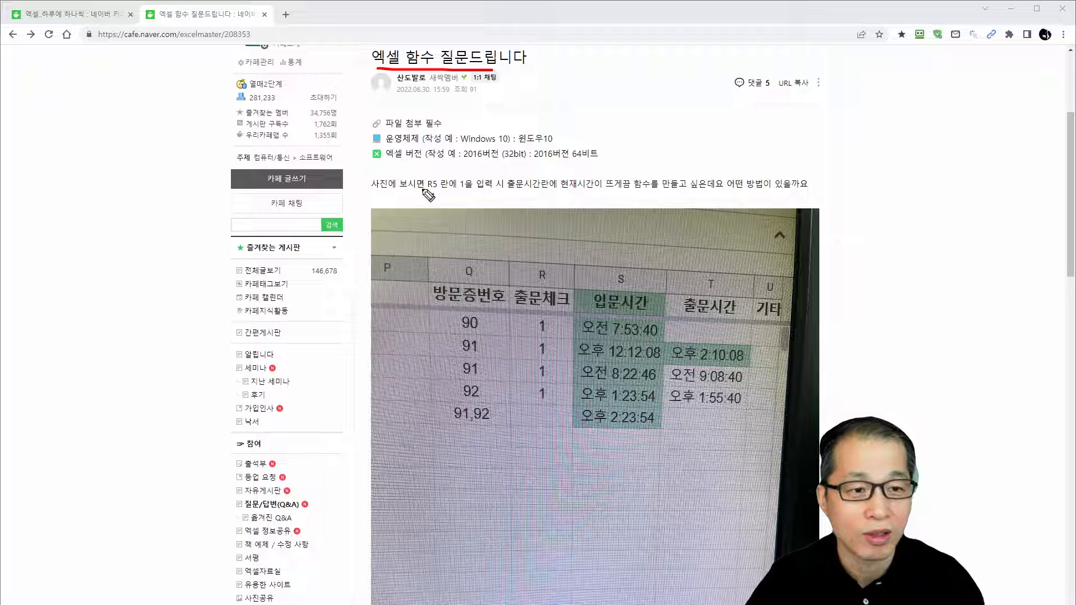
mouse_move(439, 171)
left_mouse_down()
mouse_move(441, 198)
mouse_move(445, 188)
left_mouse_up()
mouse_move(554, 428)
left_mouse_down()
mouse_move(535, 409)
mouse_move(560, 429)
left_mouse_up()
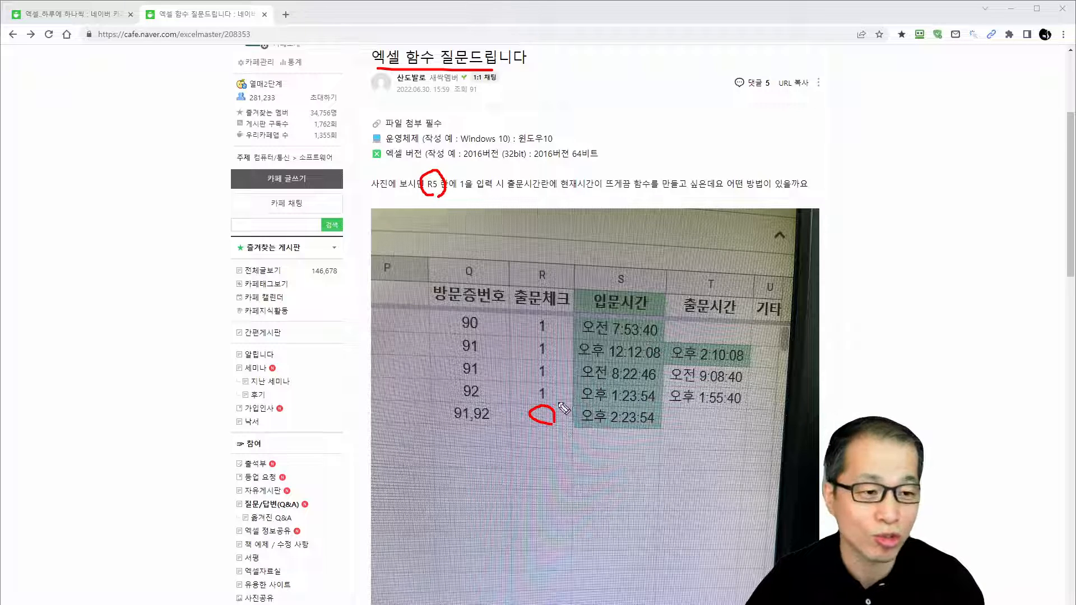
left_click_drag(457, 193, 560, 191)
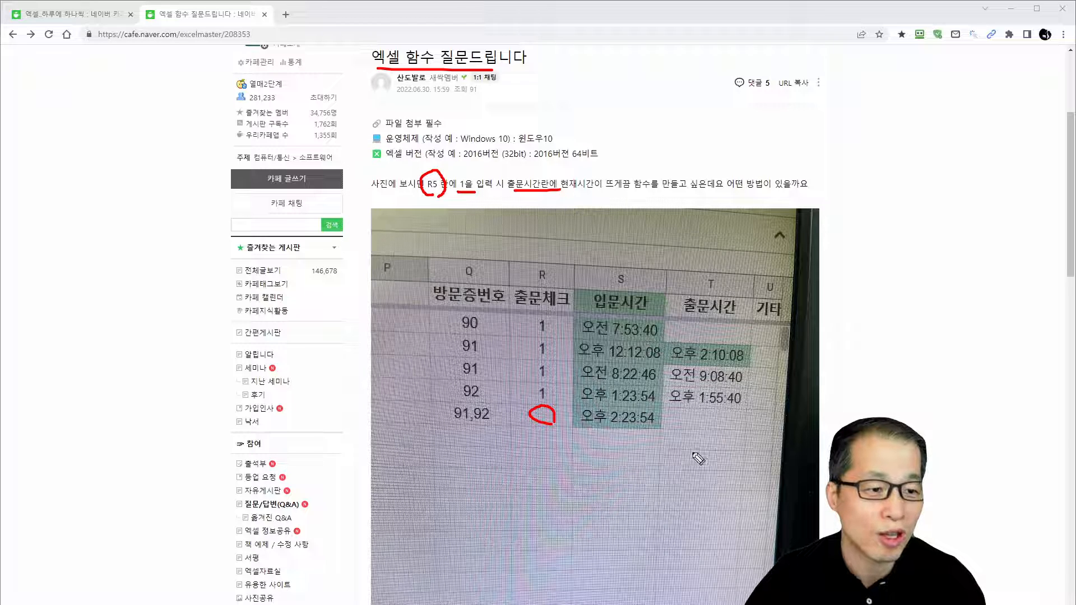
mouse_move(721, 430)
left_mouse_down()
mouse_move(707, 434)
mouse_move(731, 419)
mouse_move(726, 429)
left_mouse_up()
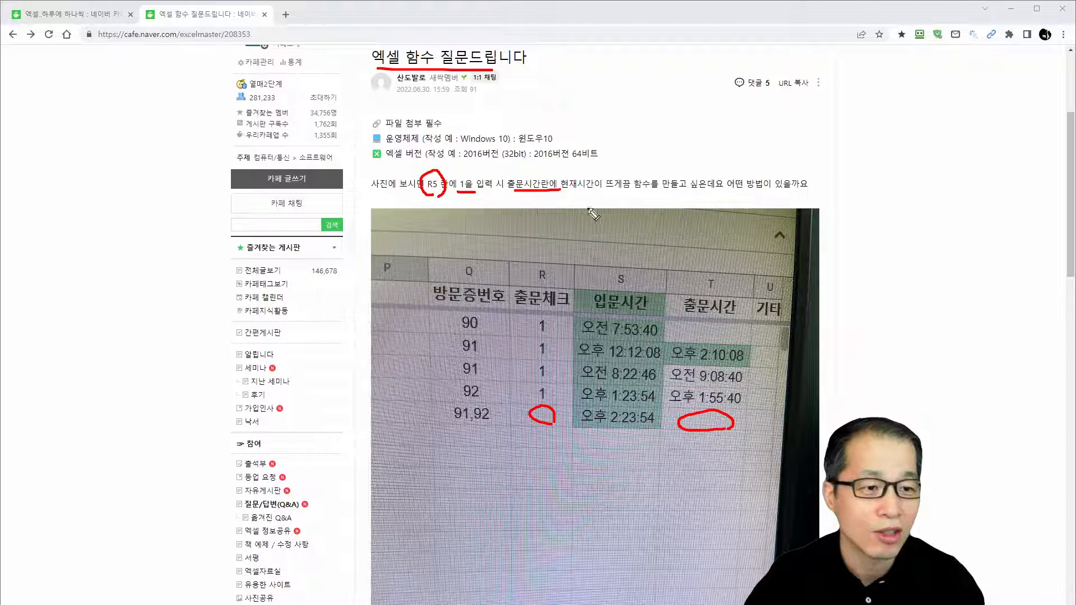
left_click_drag(583, 193, 691, 193)
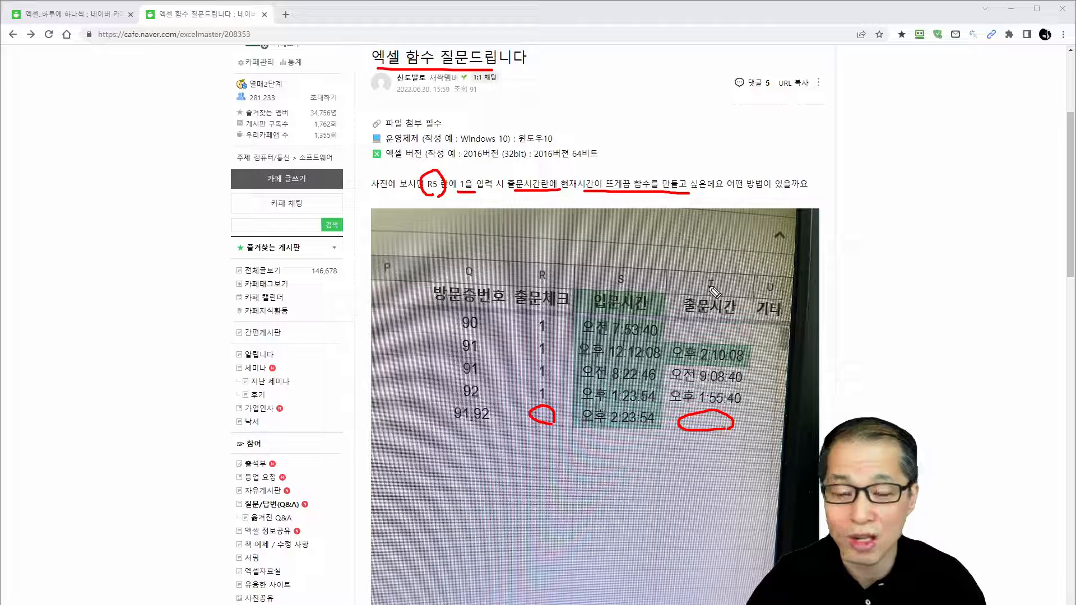
mouse_move(650, 195)
left_mouse_down()
mouse_move(636, 197)
mouse_move(629, 171)
mouse_move(665, 194)
left_mouse_up()
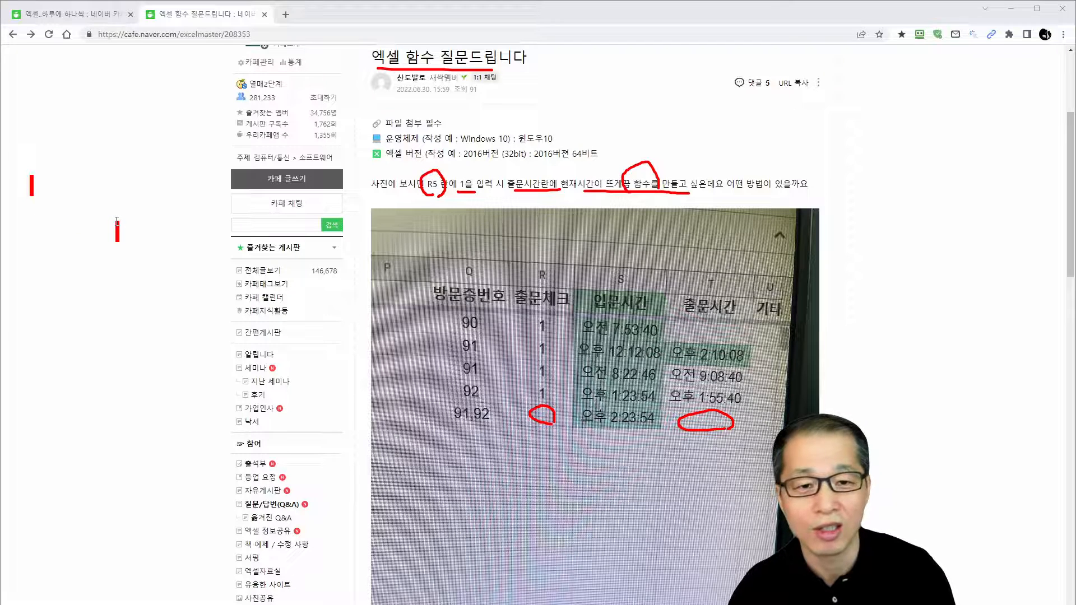
- Add a red text annotation beside the post listing TODAY(), NOW() and NOW()-TODAY() on separate lines
type("TODD")
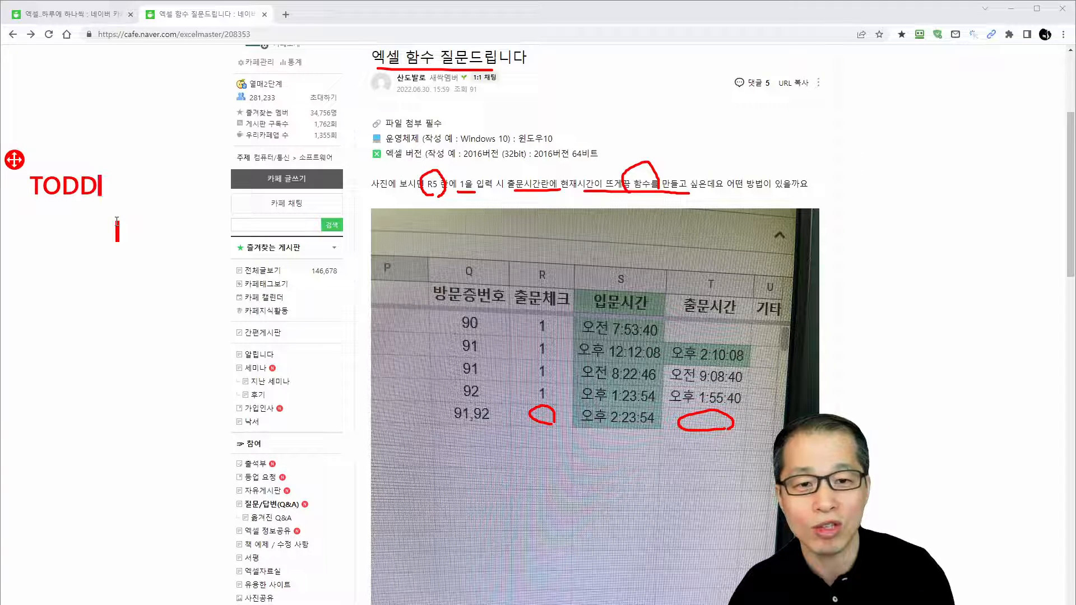
key("BackSpace")
type("AY()")
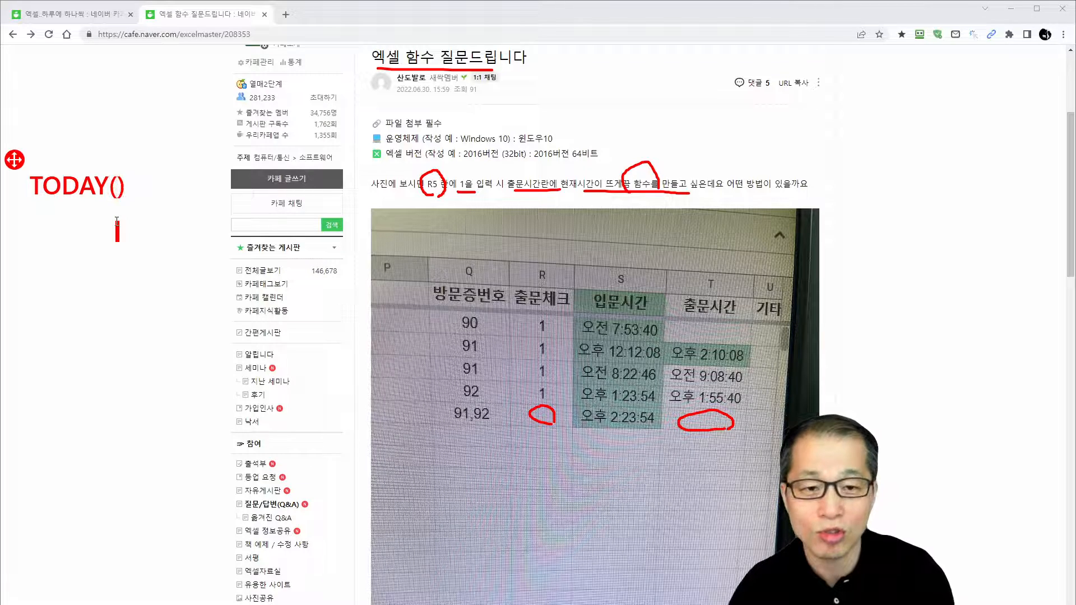
key("Return")
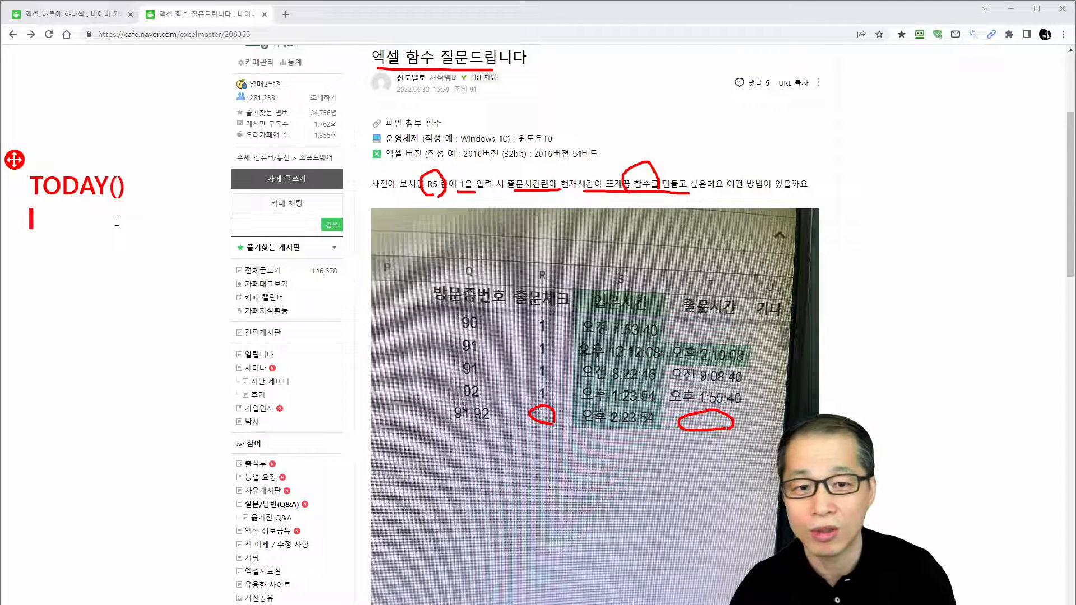
type("NOW()")
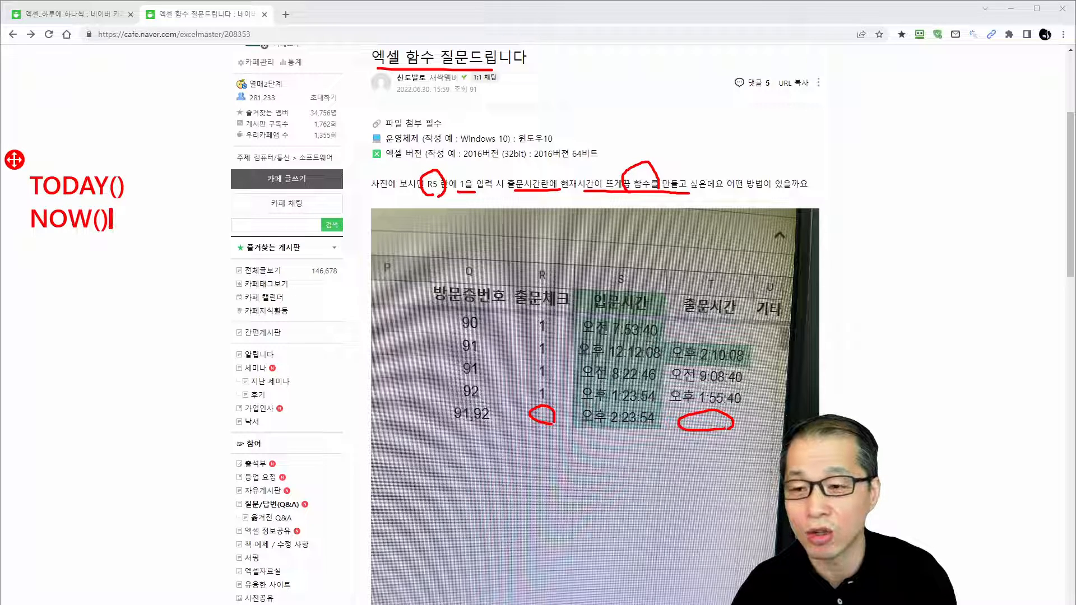
key("Return")
type("NOW(")
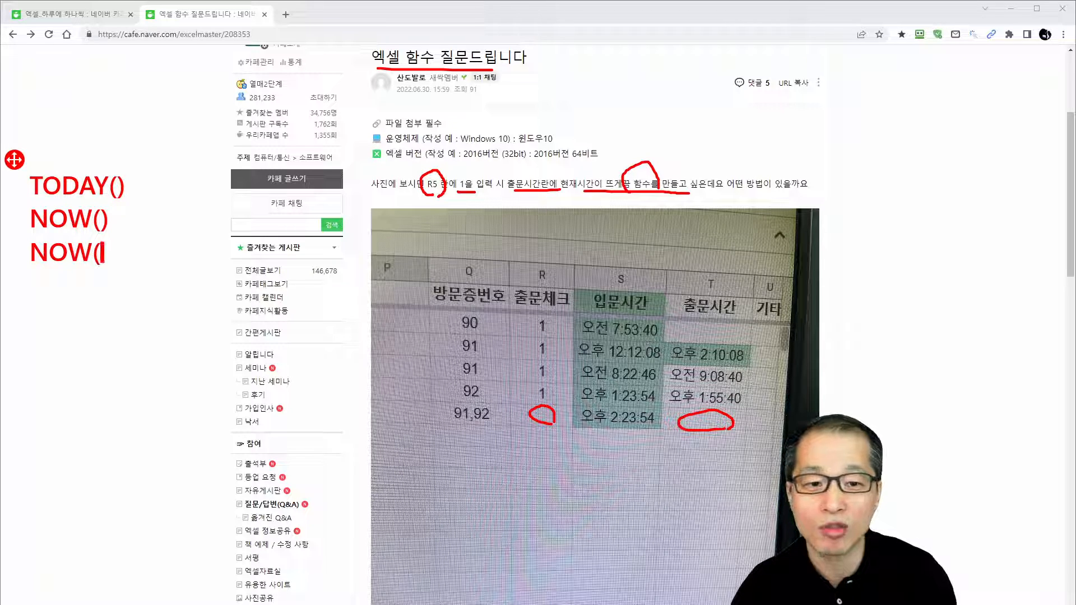
type(")-TO")
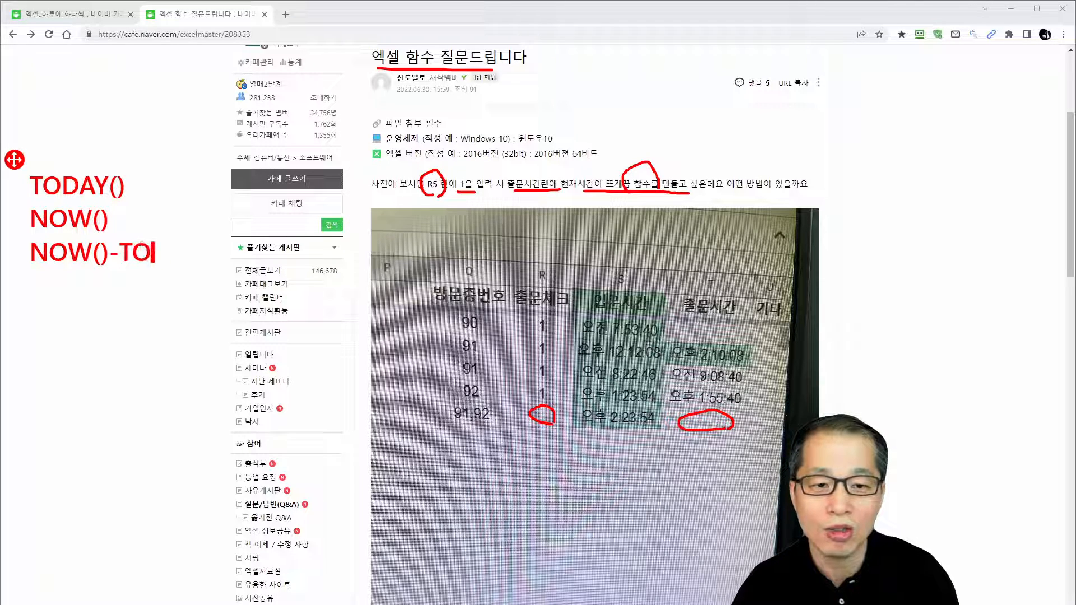
type("DAY*()")
key("BackSpace")
key("BackSpace")
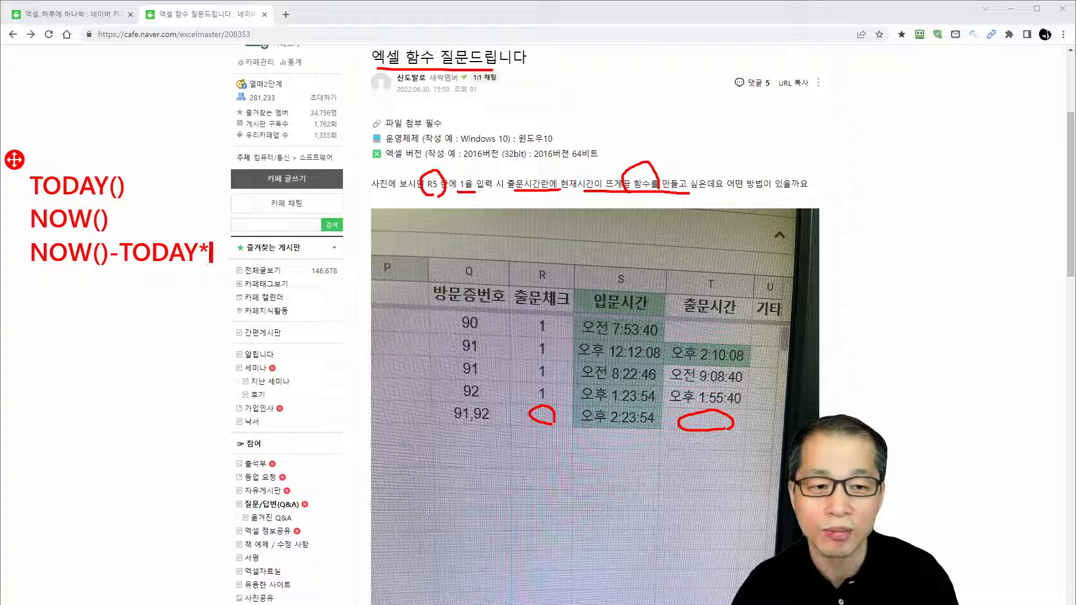
key("BackSpace")
type("()")
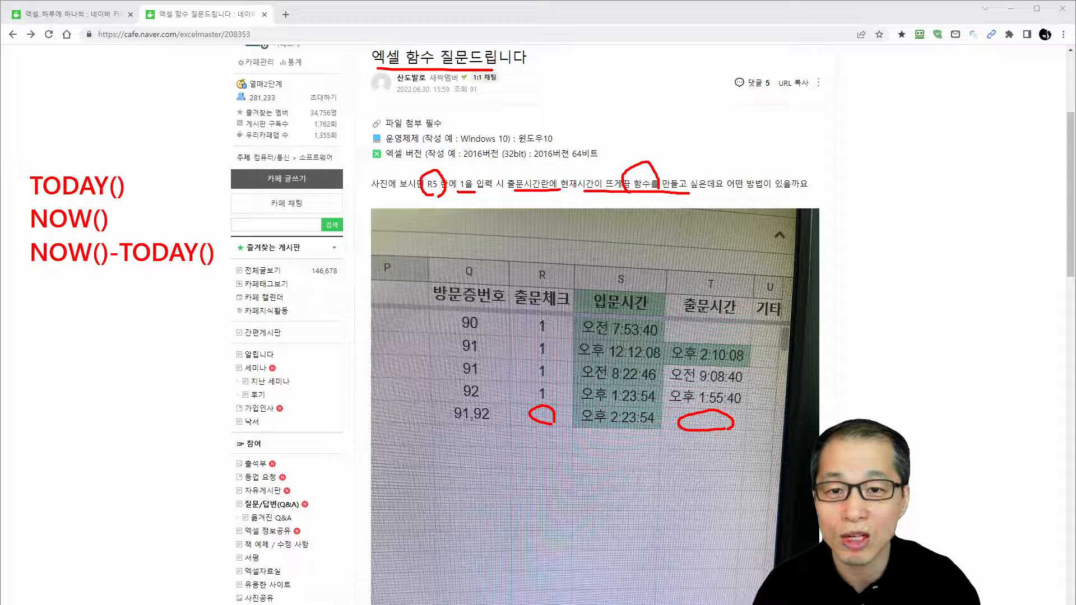
- Underline NOW()-TODAY(), draw an arrow to the circled 출문시간 cell, add an X beside the table and hatch the circled cell
left_click_drag(26, 272, 215, 276)
mouse_move(131, 279)
left_mouse_down()
mouse_move(659, 529)
mouse_move(693, 444)
mouse_move(708, 472)
left_mouse_up()
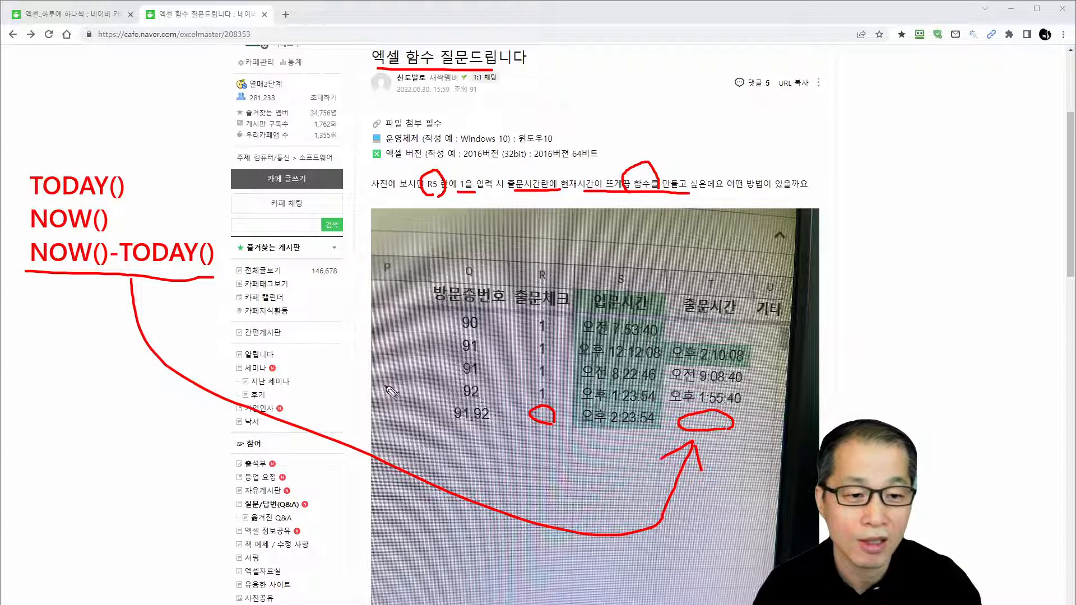
mouse_move(385, 387)
left_mouse_down()
mouse_move(363, 413)
mouse_move(399, 417)
left_mouse_up()
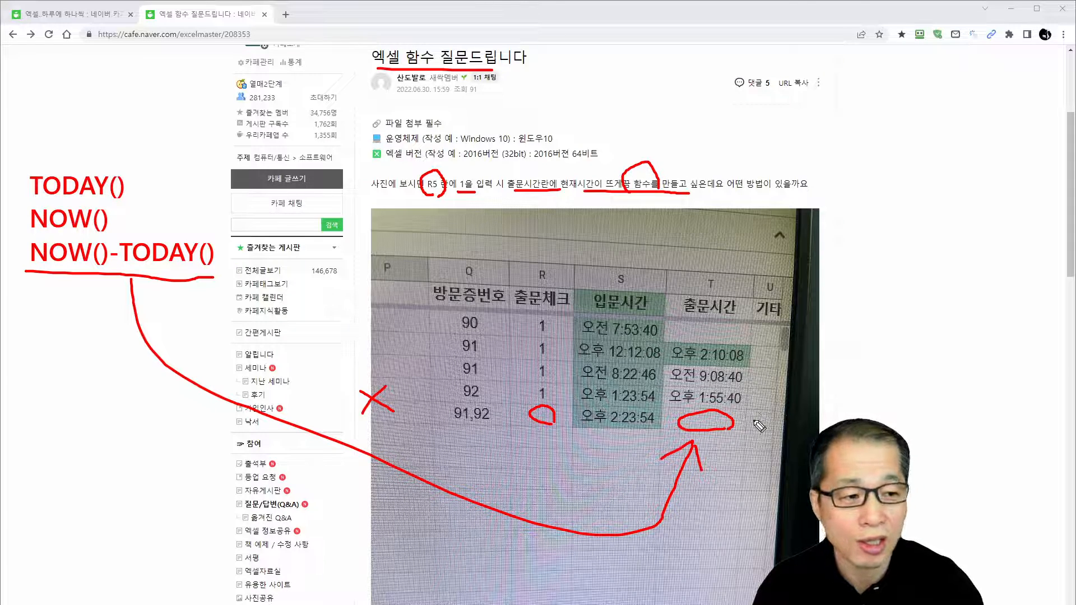
mouse_move(696, 427)
left_mouse_down()
mouse_move(703, 414)
mouse_move(725, 415)
left_mouse_up()
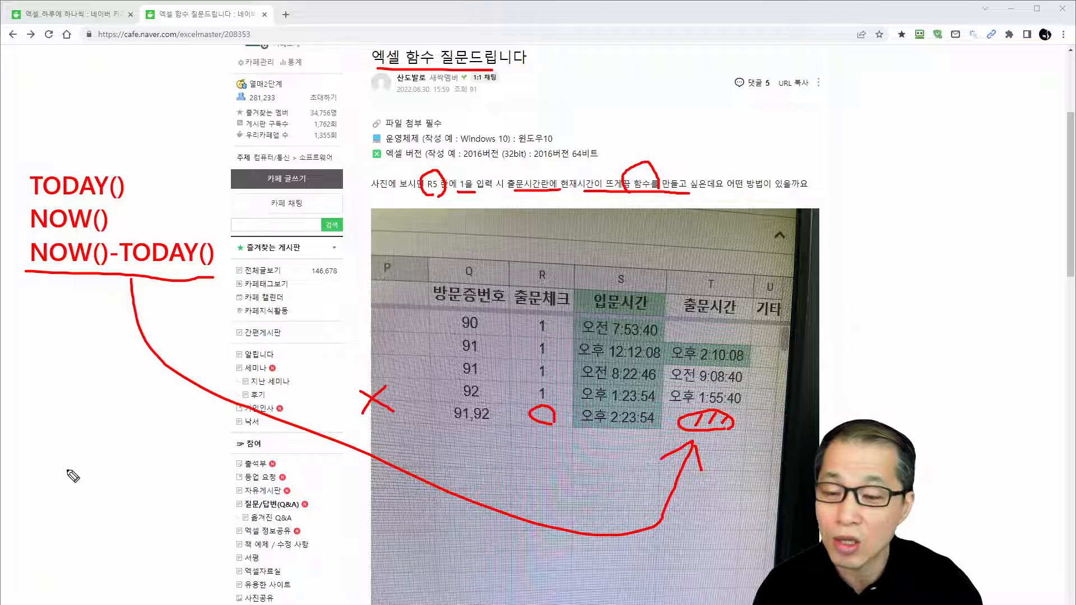
- Sketch a circular-reference diagram: two boxes containing equals signs, curved arrows linking them both ways, and a circled check mark above
mouse_move(62, 510)
left_mouse_down()
mouse_move(66, 477)
mouse_move(143, 472)
mouse_move(145, 511)
left_mouse_up()
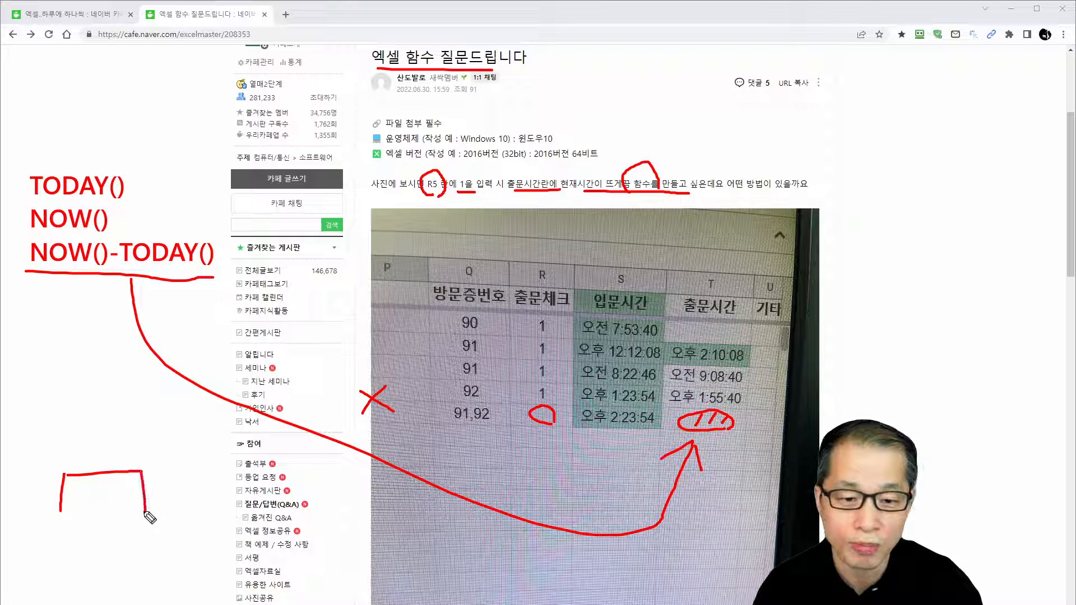
left_click_drag(61, 511, 145, 511)
mouse_move(175, 475)
left_mouse_down()
mouse_move(178, 508)
mouse_move(234, 468)
mouse_move(242, 501)
mouse_move(178, 505)
left_mouse_up()
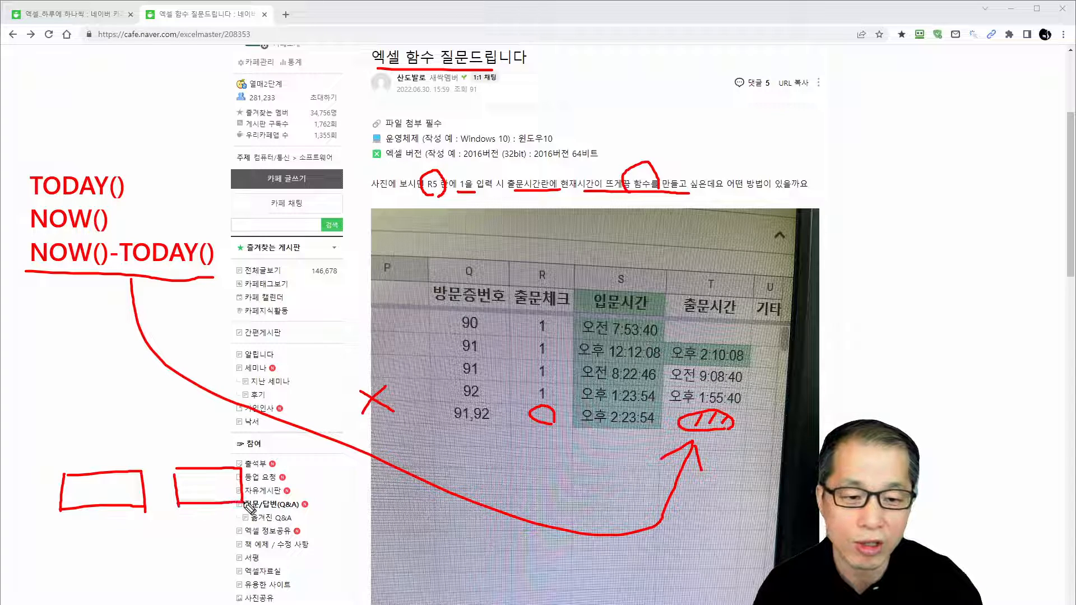
left_click_drag(67, 488, 79, 492)
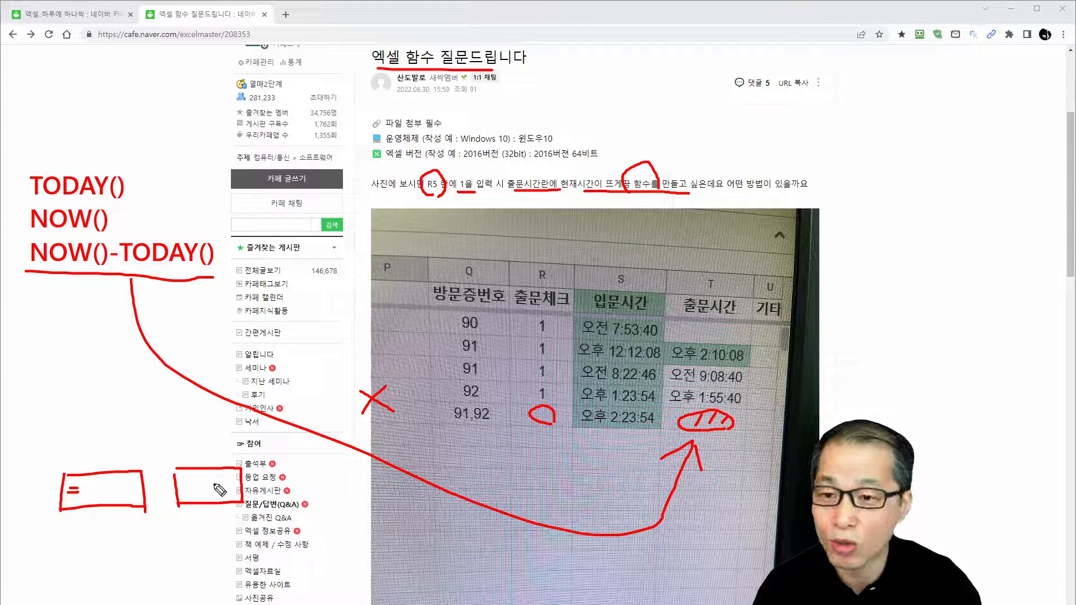
mouse_move(200, 465)
left_mouse_down()
mouse_move(162, 439)
mouse_move(116, 464)
mouse_move(137, 464)
left_mouse_up()
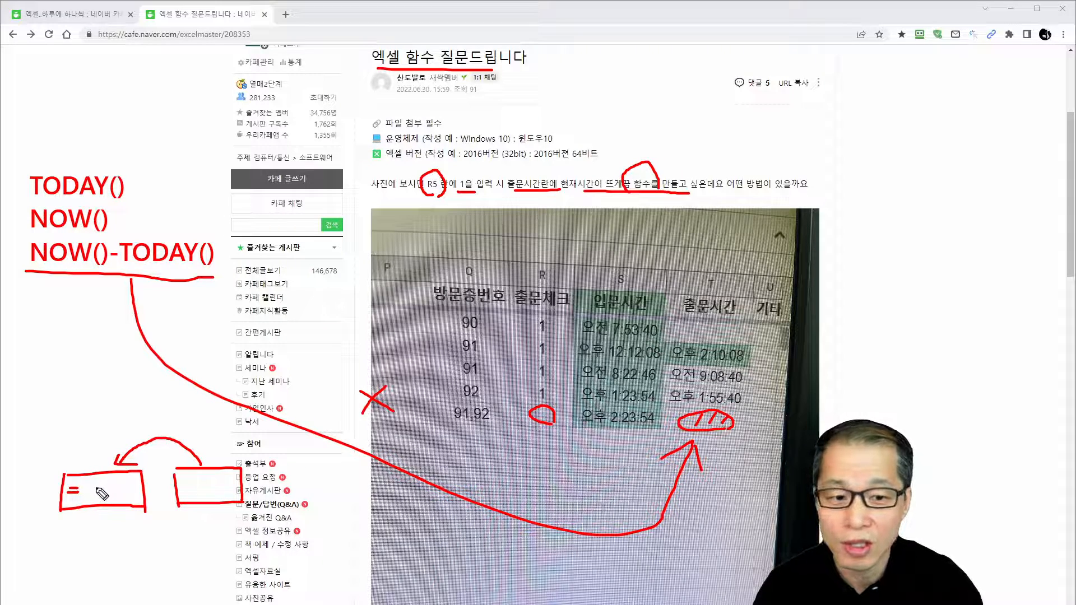
left_click_drag(187, 485, 203, 491)
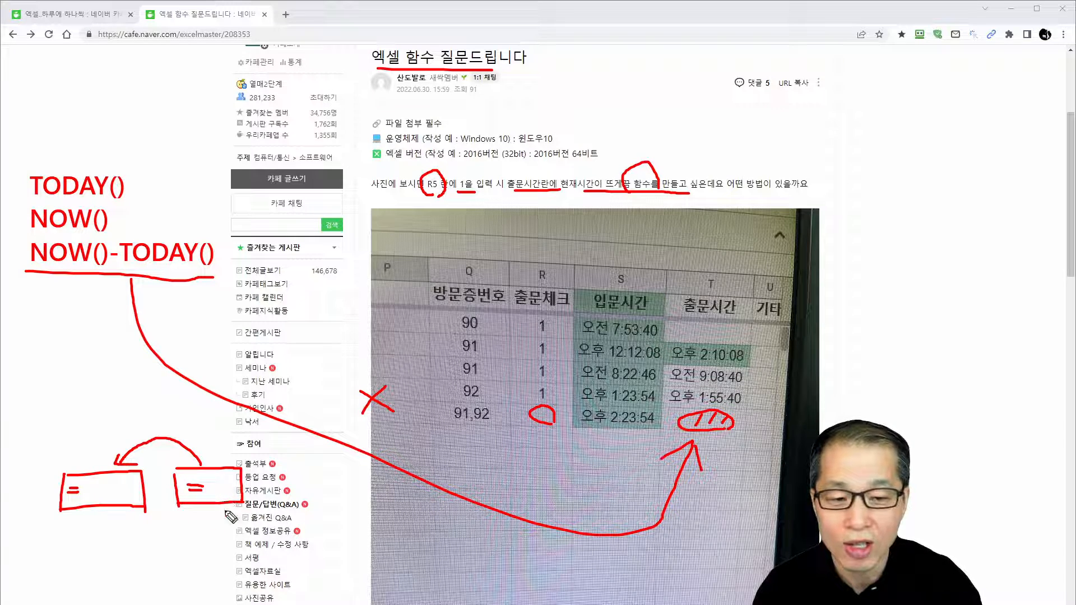
mouse_move(108, 511)
left_mouse_down()
mouse_move(115, 524)
mouse_move(212, 518)
left_mouse_up()
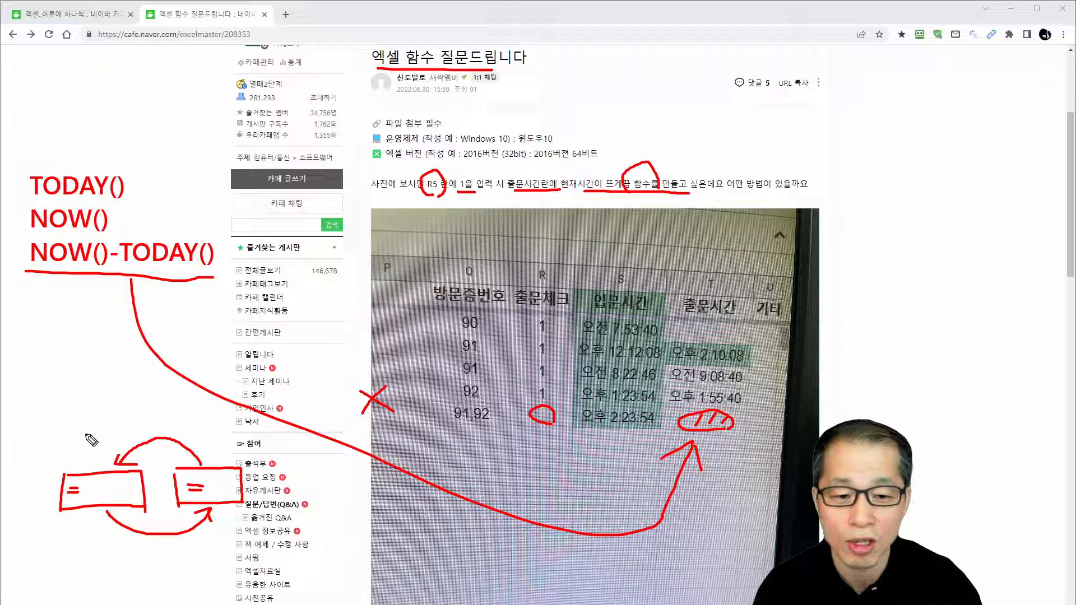
left_click_drag(85, 431, 102, 441)
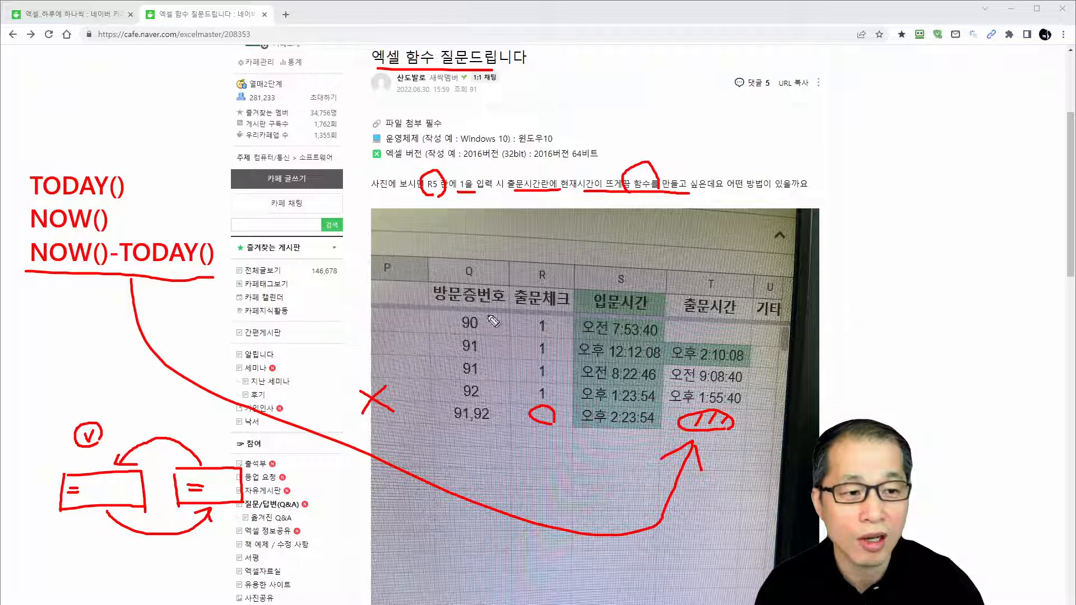
- Outline the photo's headers from 방문증번호 to 출문시간 in red and exit annotation mode
mouse_move(446, 315)
left_mouse_down()
mouse_move(707, 322)
mouse_move(742, 302)
mouse_move(430, 295)
mouse_move(433, 320)
left_mouse_up()
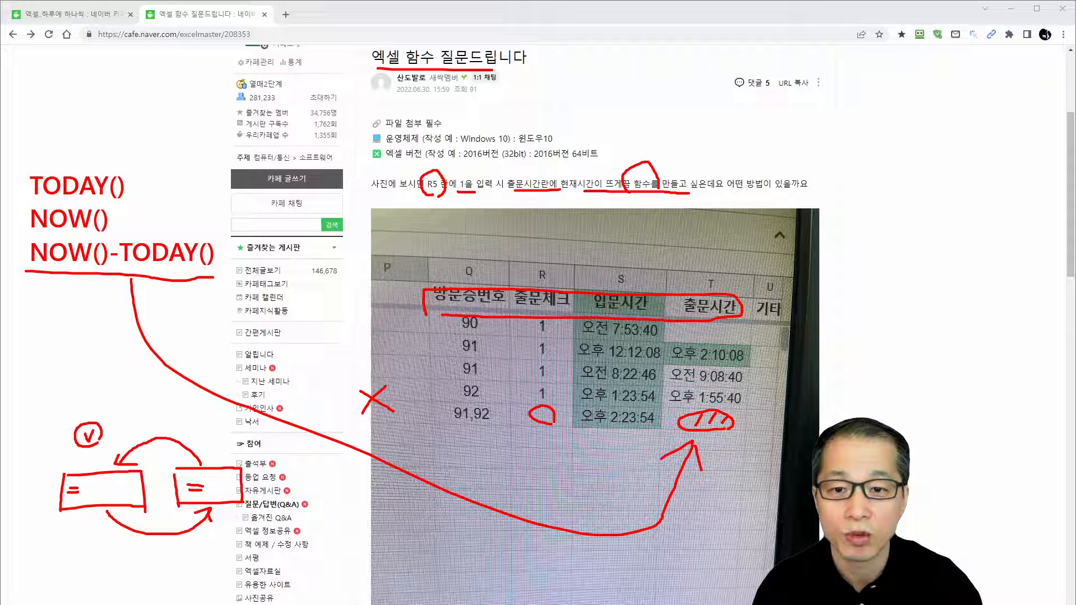
key("Escape")
- Switch to the Excel workbook 시간 기록.xlsx and enter 90 in cell B3 under 방문증번호
key("alt+Tab")
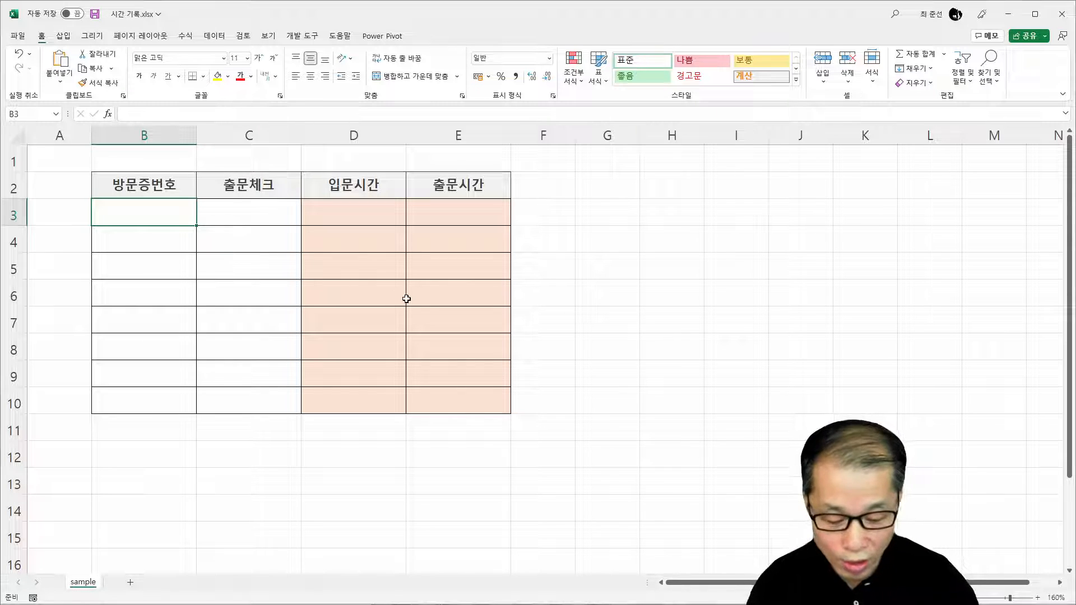
type("90")
key("Return")
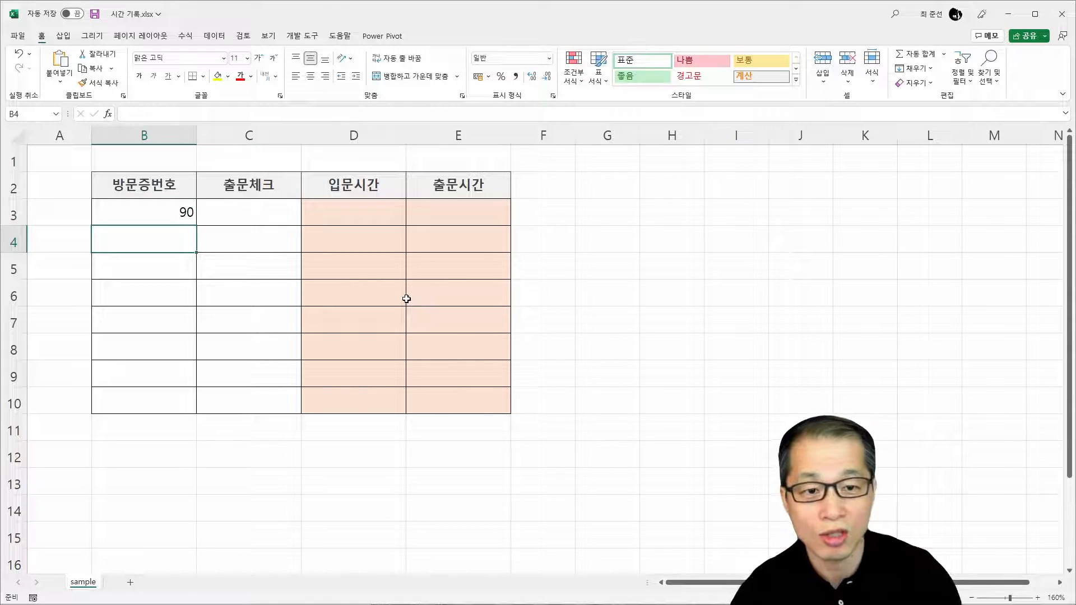
- Start an IF formula in D3 under 입문시간 that returns blank when B3 is empty: =IF(B3="", "",
key("Up")
key("Right")
key("Right")
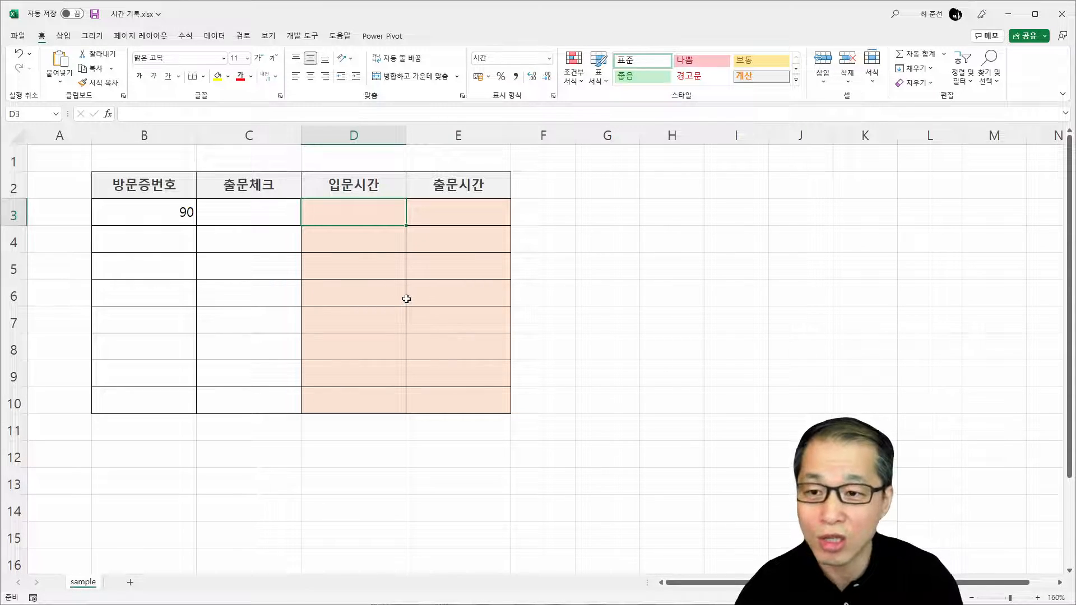
type("=IF(")
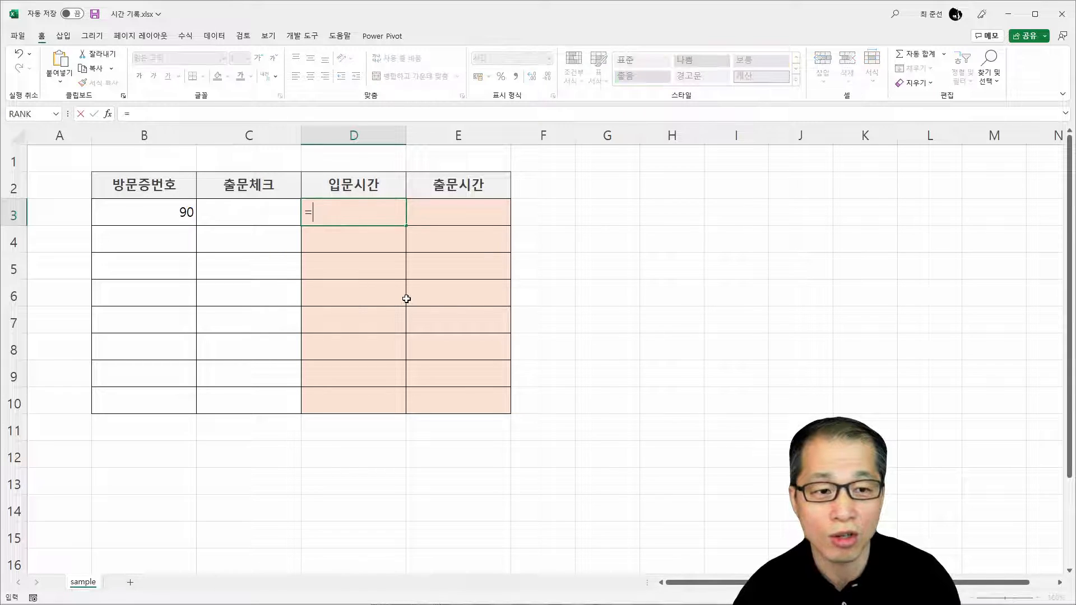
key("Left")
key("Left")
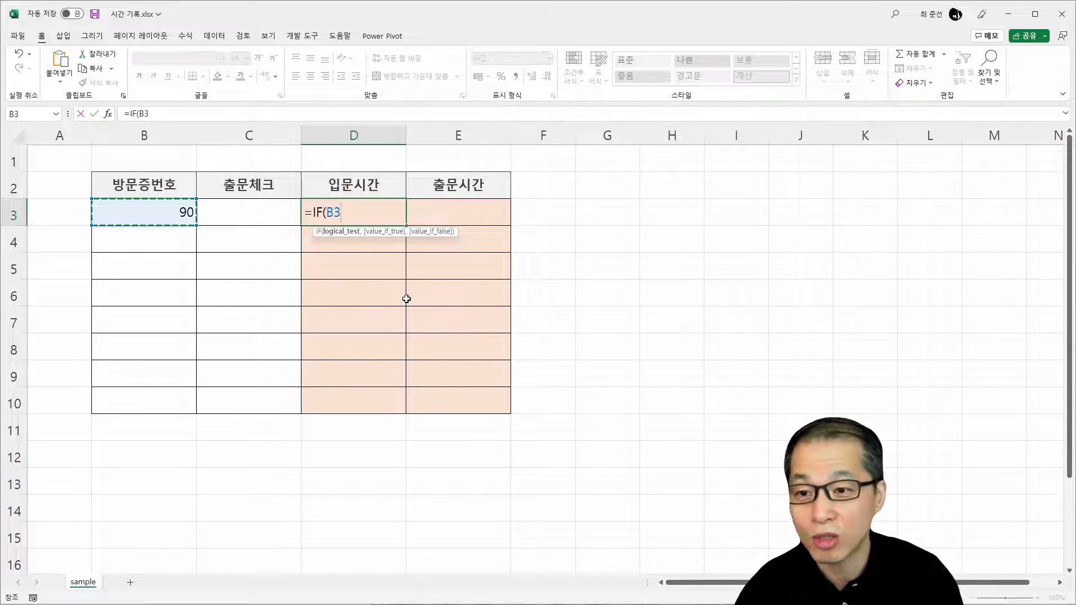
type("=\"")
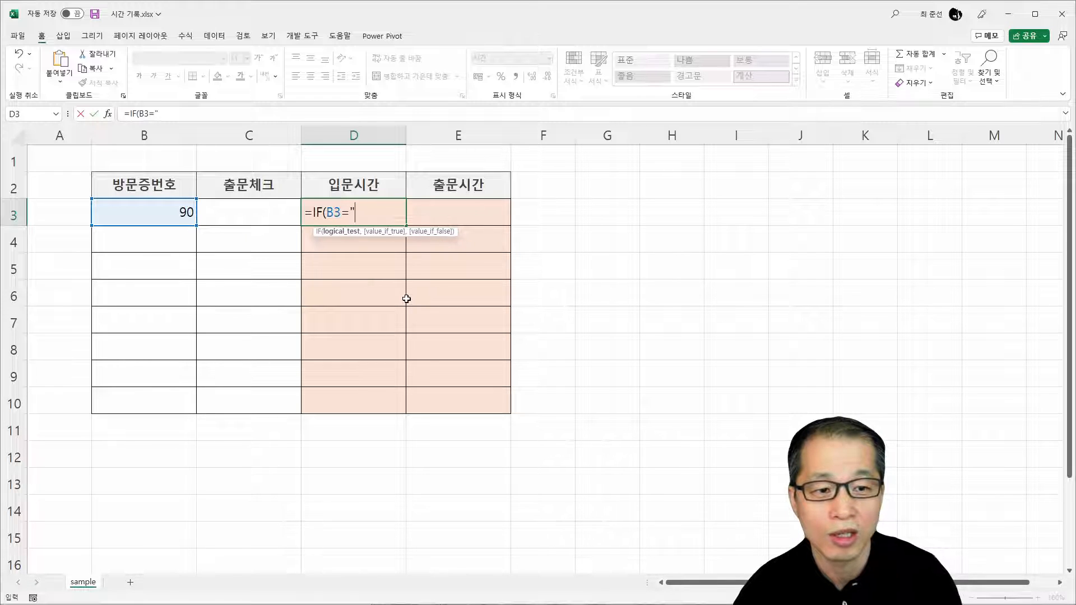
type("\"")
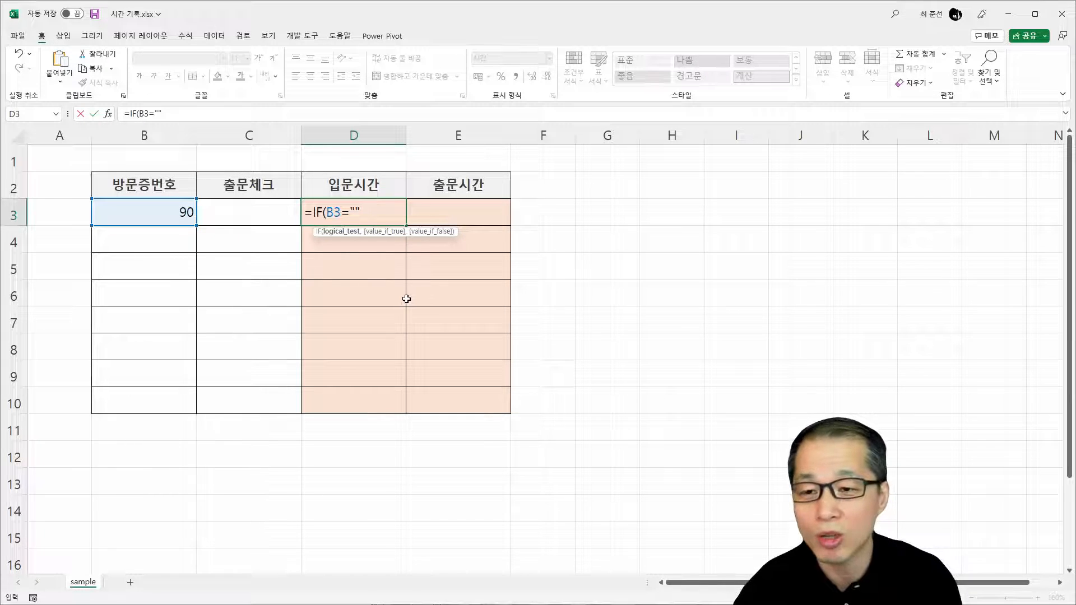
type(",")
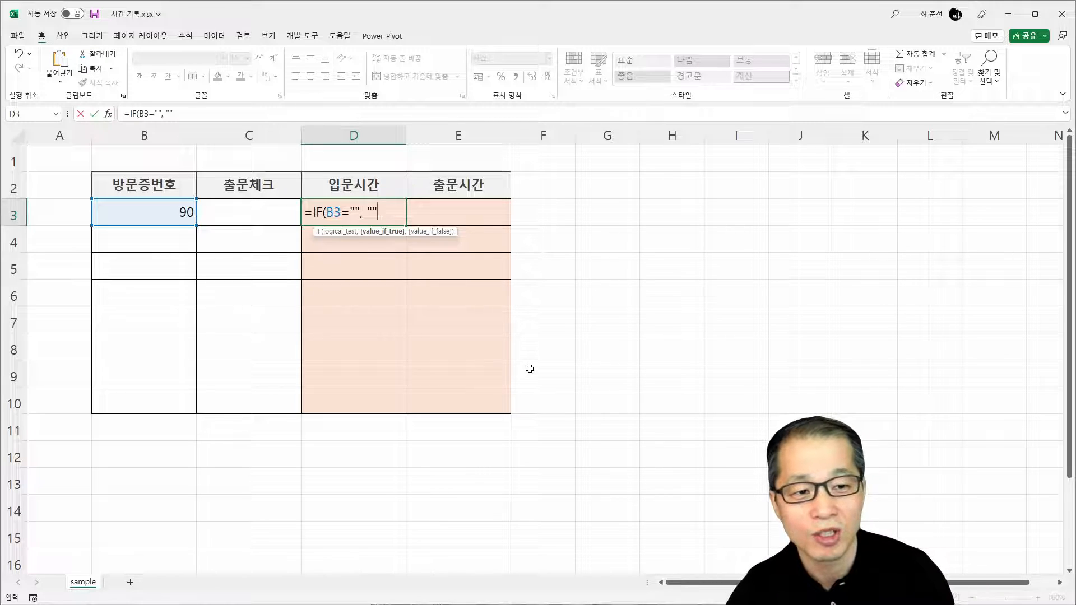
type(", ")
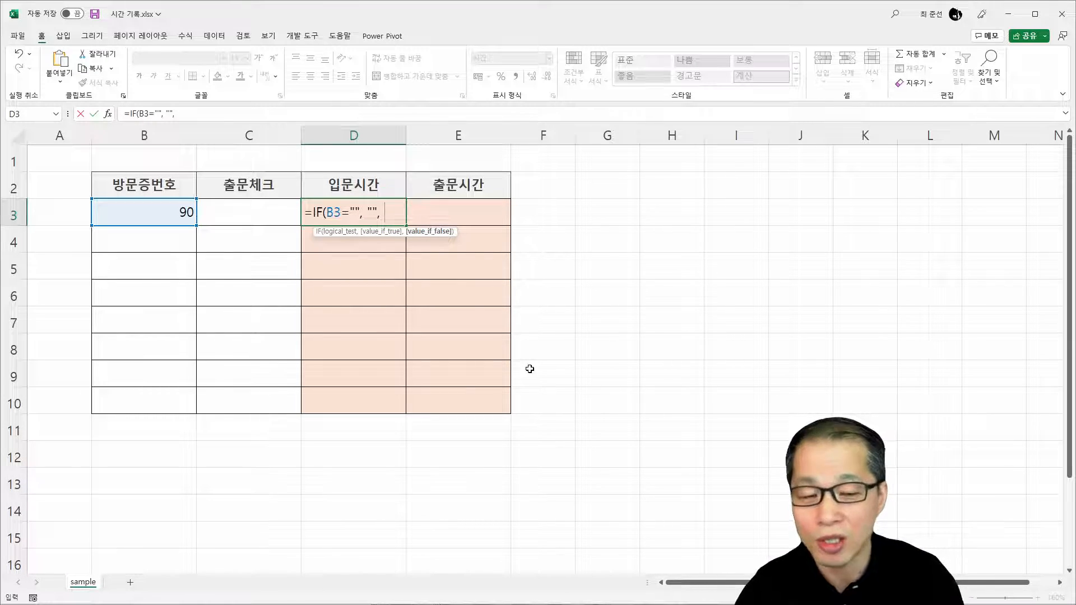
- Complete the D3 formula with the nested false-value argument IF(D3="", NOW()-TODAY(), D3) and both closing parentheses
type("IF(")
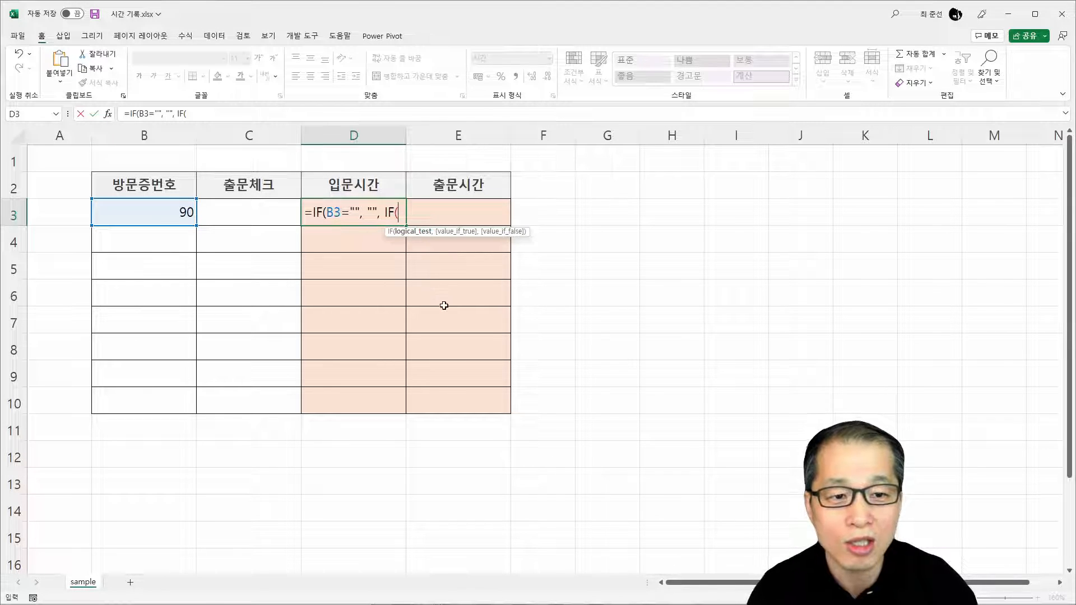
type("DF")
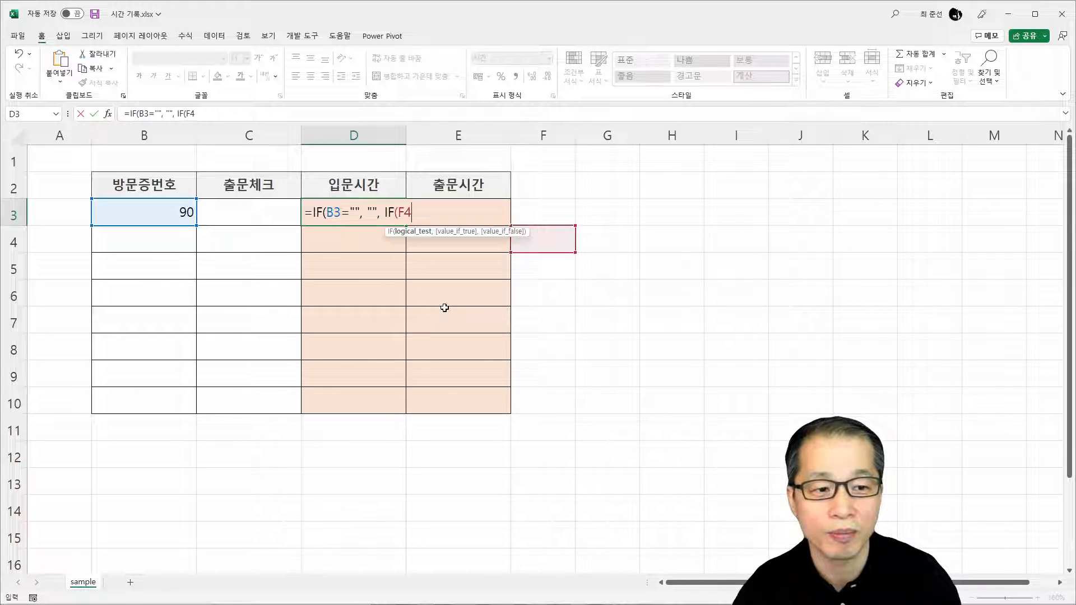
key("BackSpace")
type("3")
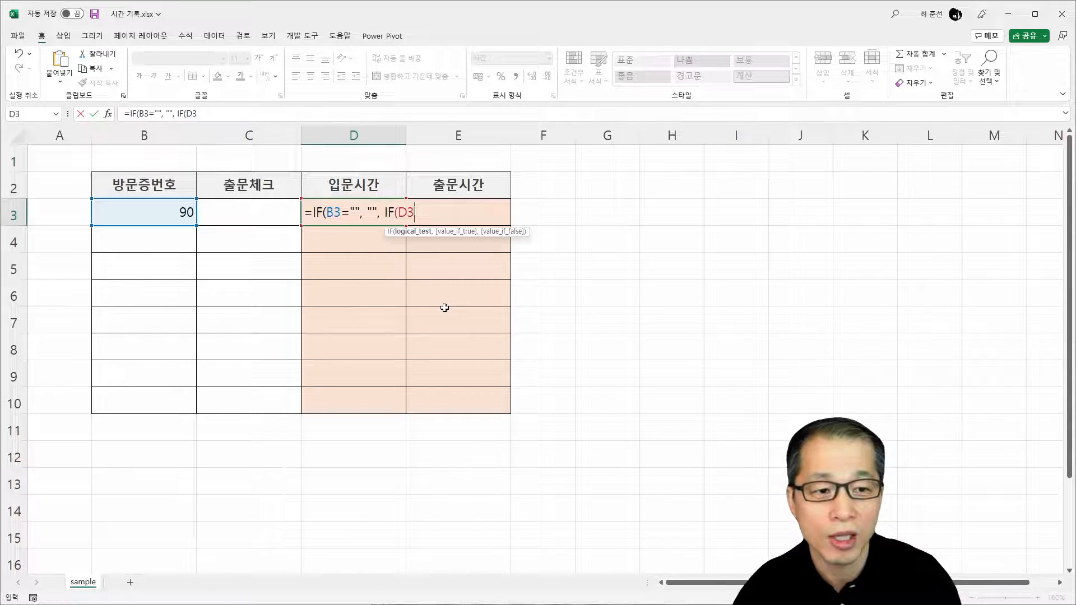
type("=\"\", ")
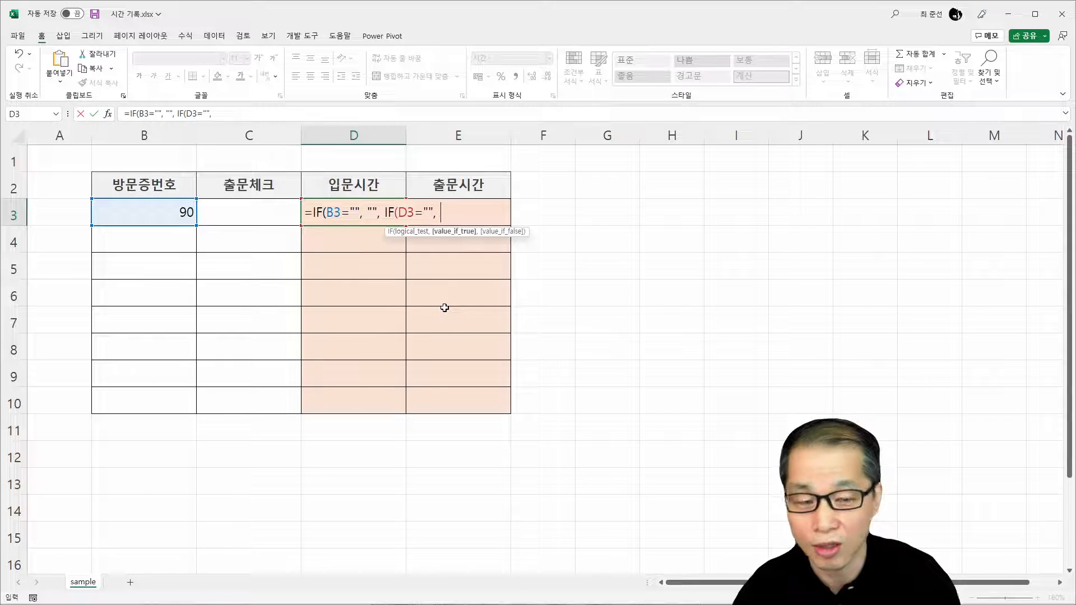
type("NO")
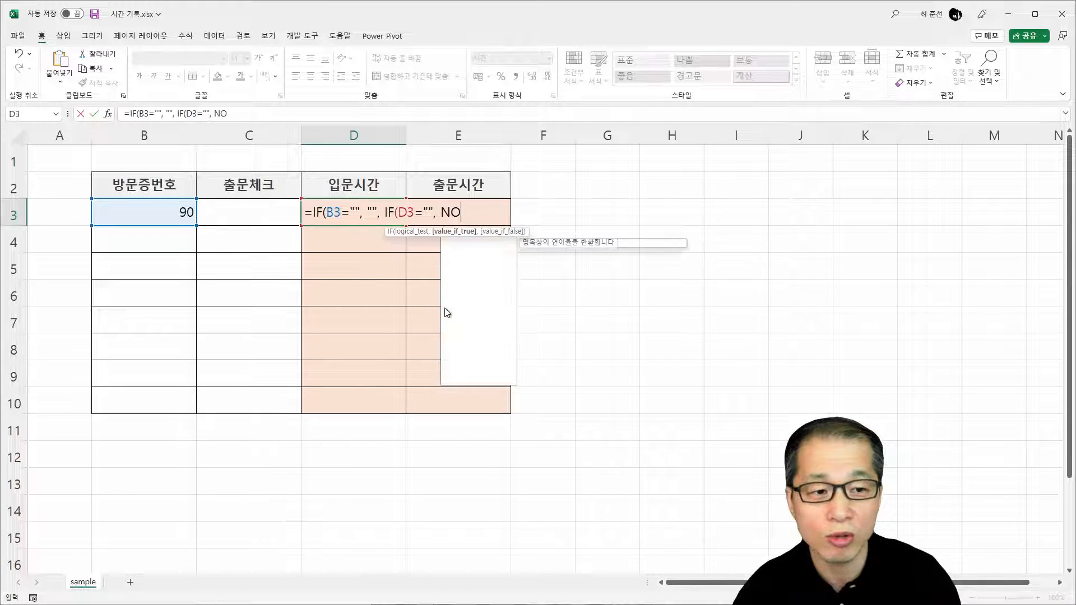
type("W()-TODAY(),")
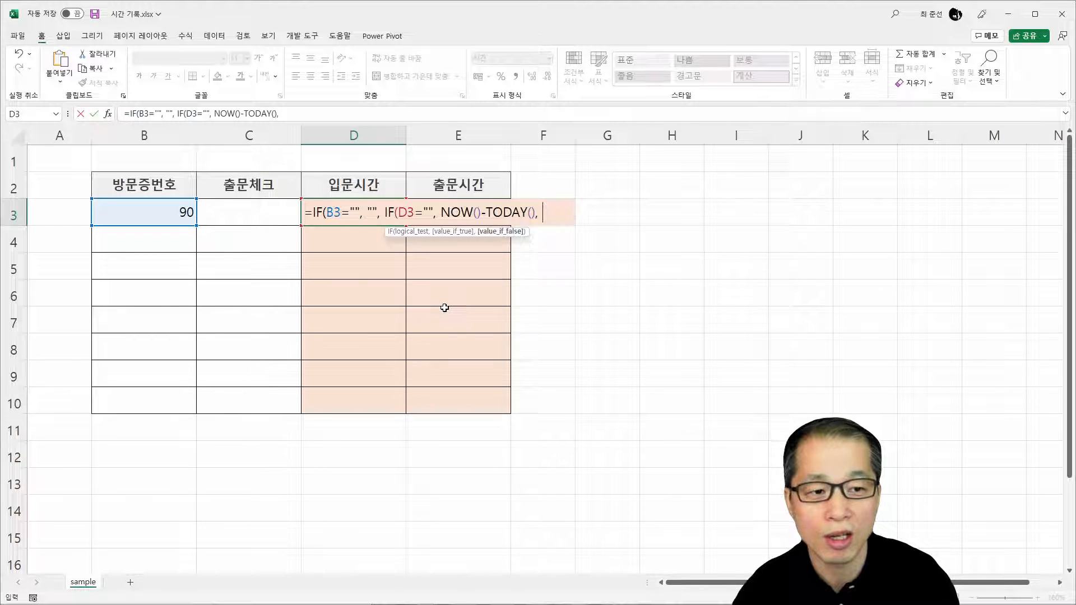
type(" D3)")
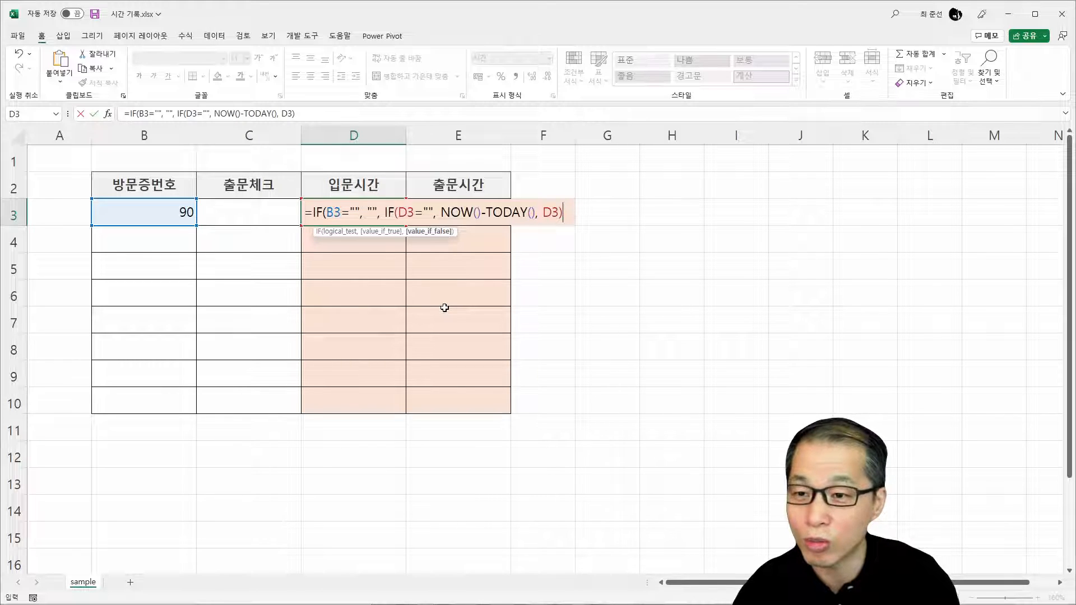
type(")")
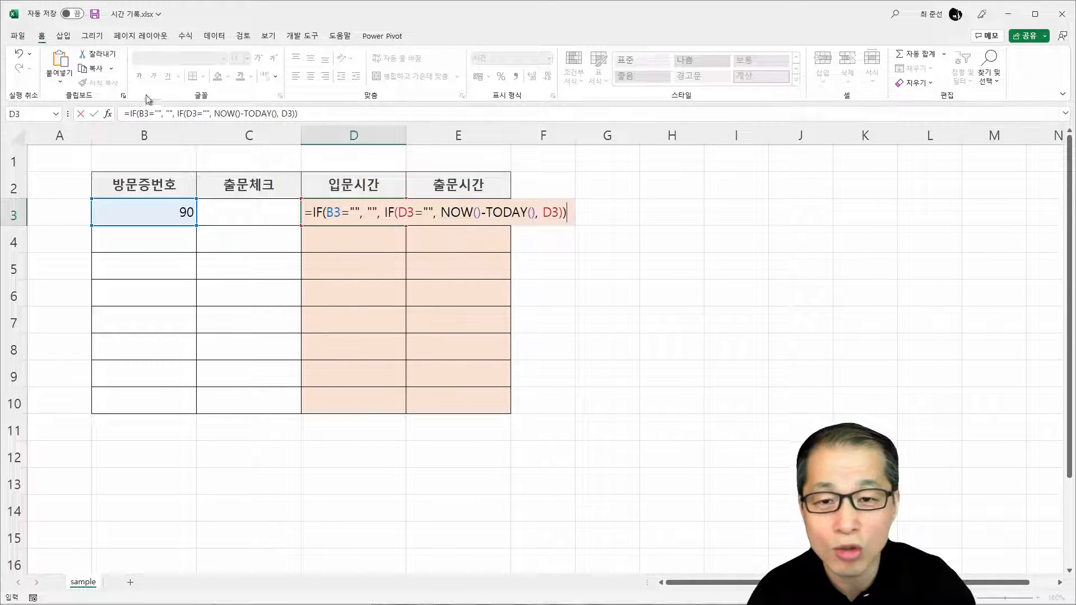
key("Return")
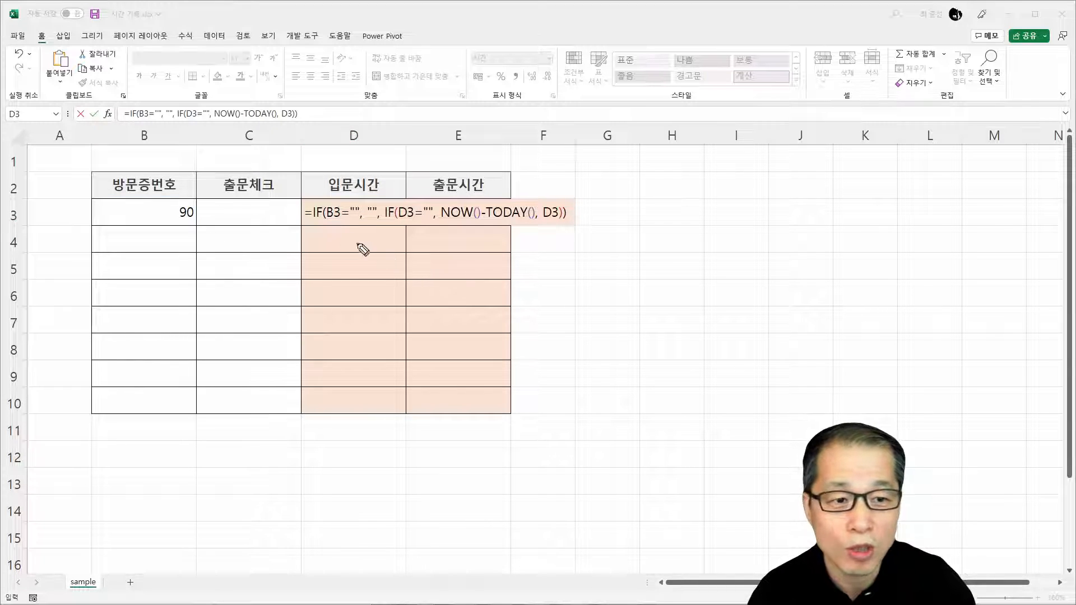
- Mark up the formula in red: underline B3, IF and NOW()-TODAY(), circle the final D3 and cell B3, and exit annotation mode
left_click_drag(328, 221, 341, 222)
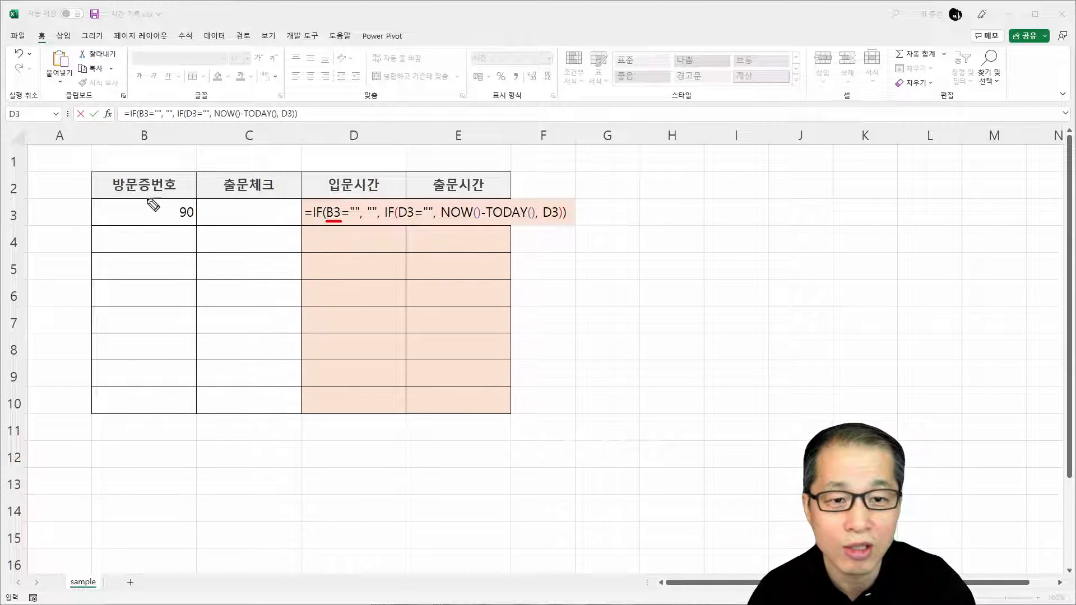
mouse_move(150, 203)
left_mouse_down()
mouse_move(147, 217)
mouse_move(162, 212)
left_mouse_up()
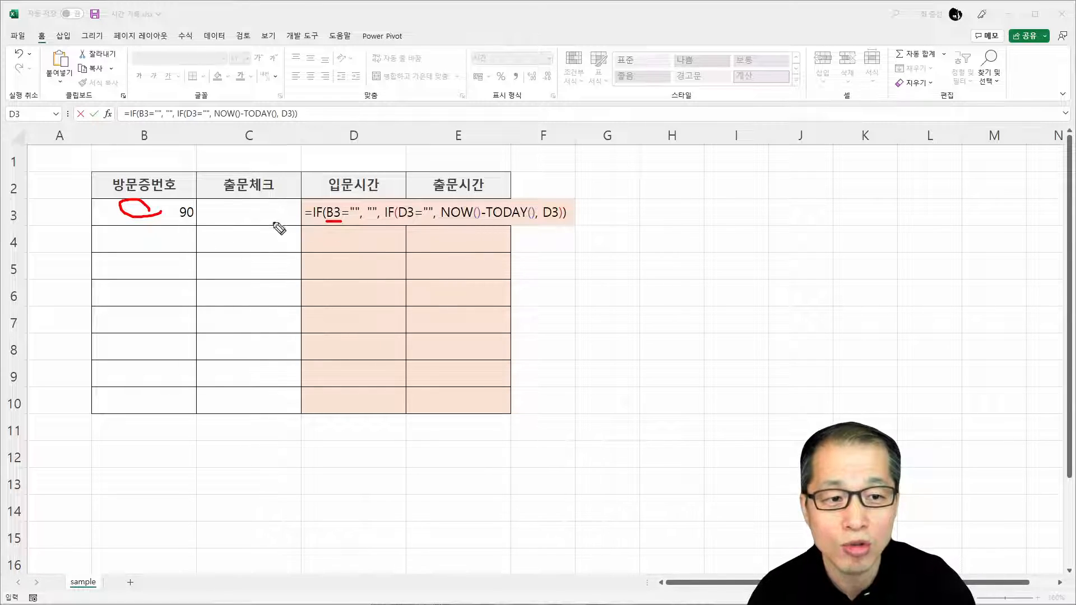
left_click_drag(383, 221, 398, 222)
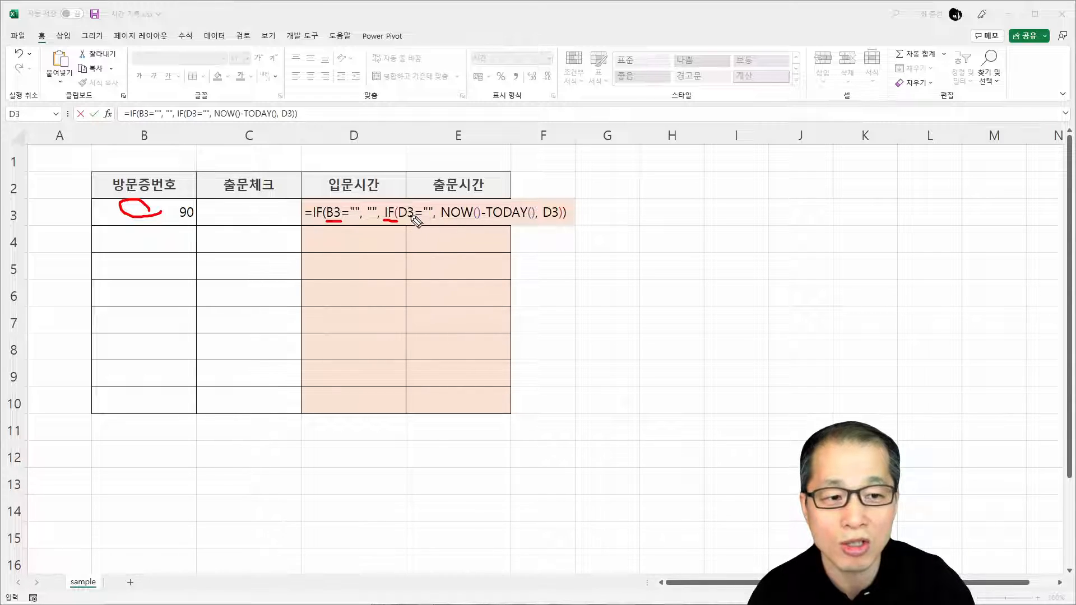
mouse_move(443, 221)
left_mouse_down()
mouse_move(537, 224)
mouse_move(575, 212)
mouse_move(570, 220)
left_mouse_up()
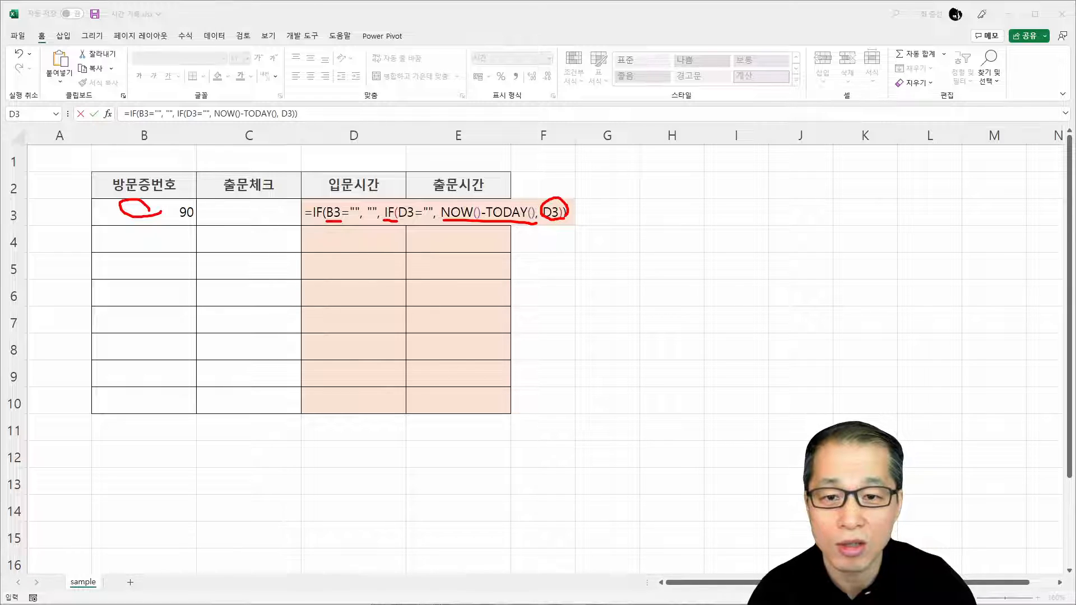
key("Escape")
left_click(554, 214)
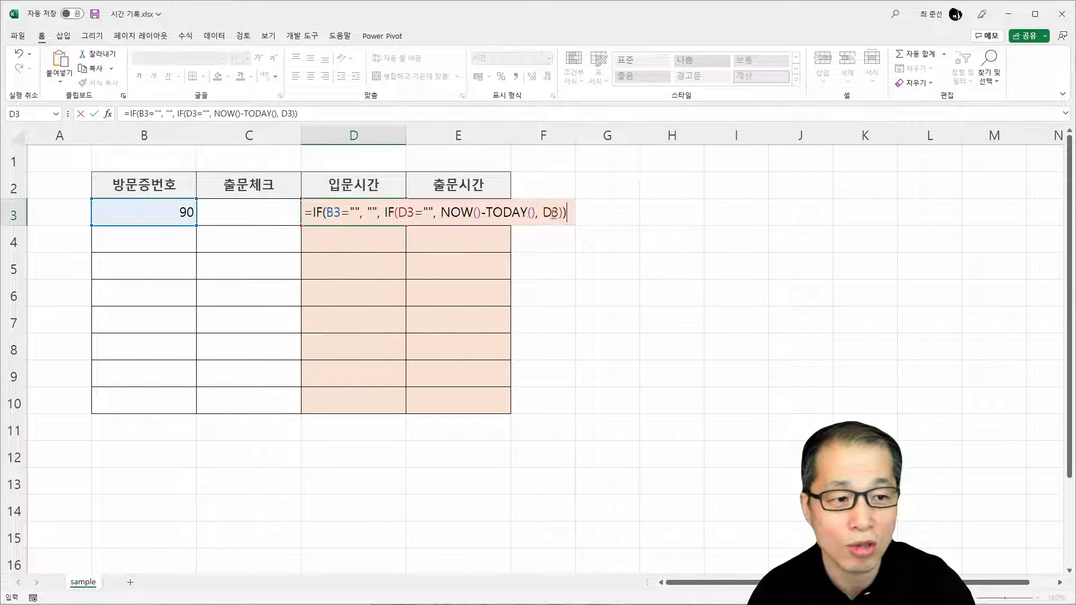
- Commit the formula in D3, bring the circular-reference warning over the table and acknowledge it
key("Return")
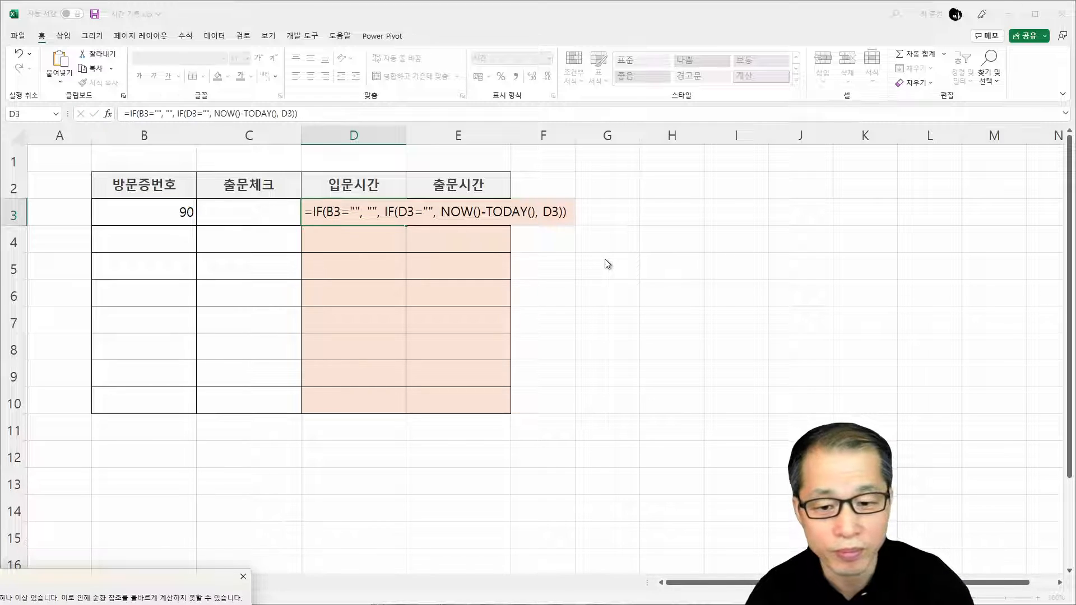
left_click_drag(72, 584, 420, 282)
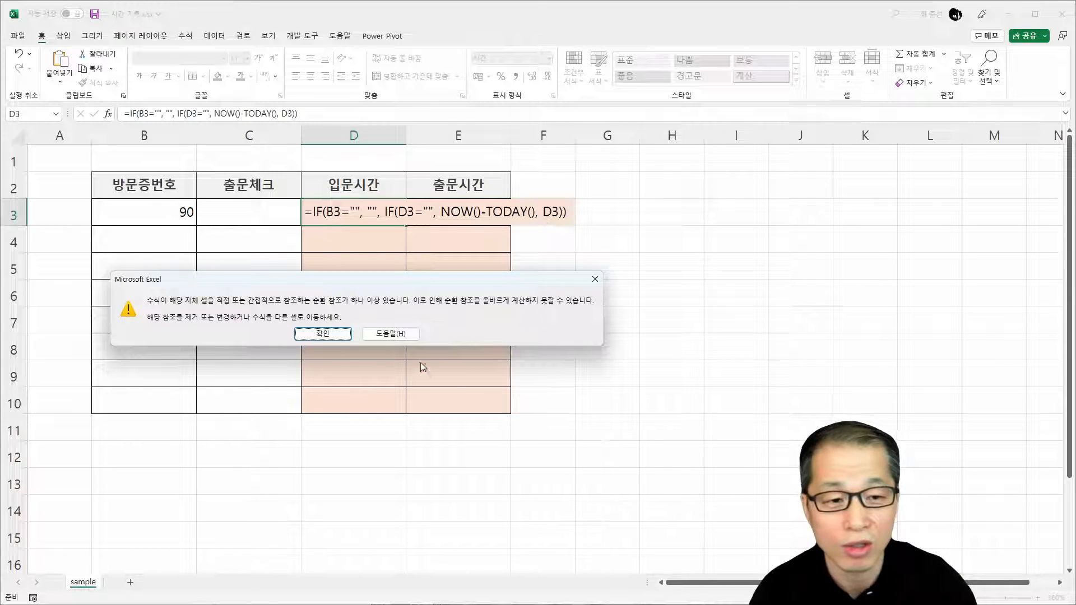
left_click(323, 334)
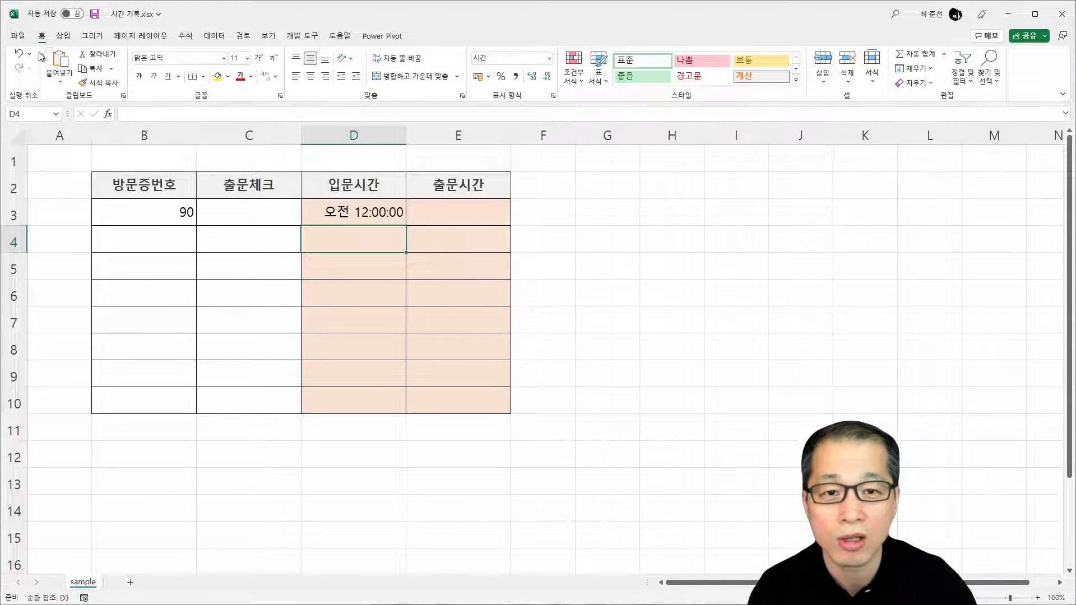
- Enable iterative calculation (반복 계산 사용) in the Excel formula options
left_click(18, 35)
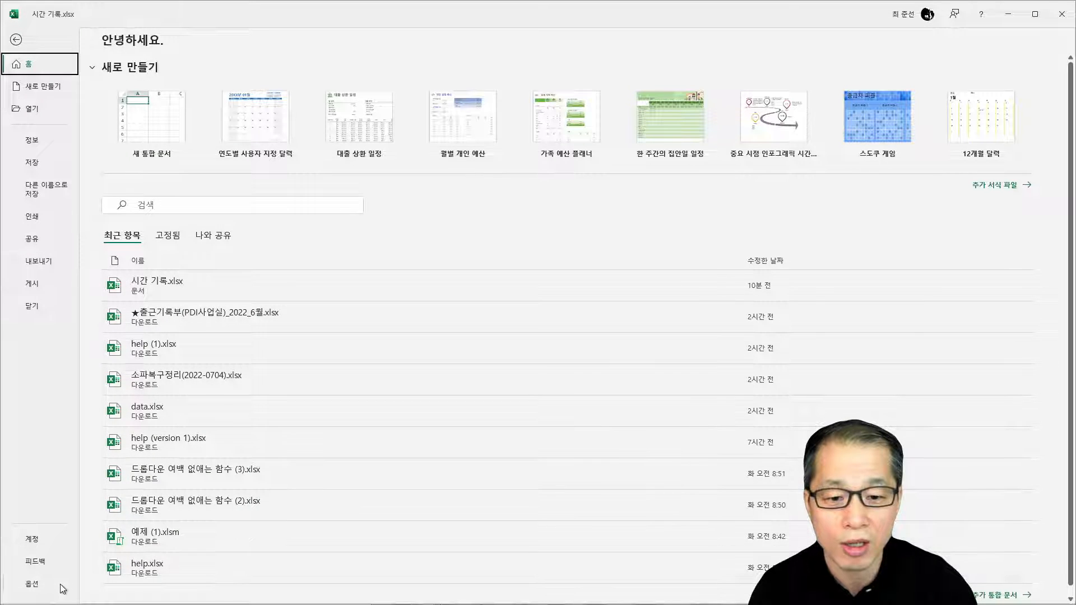
left_click(32, 583)
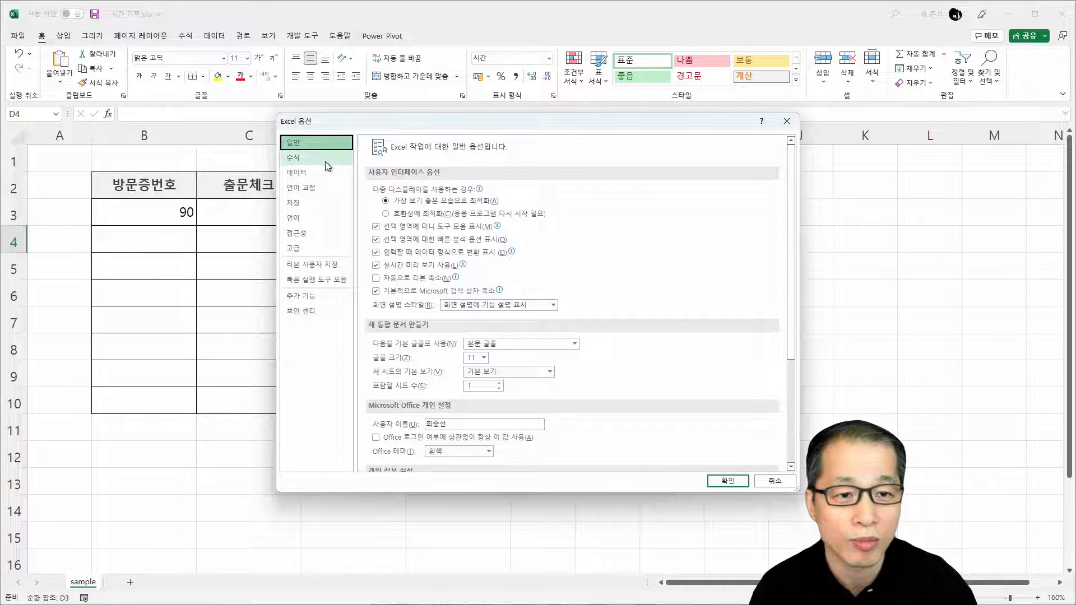
left_click(325, 160)
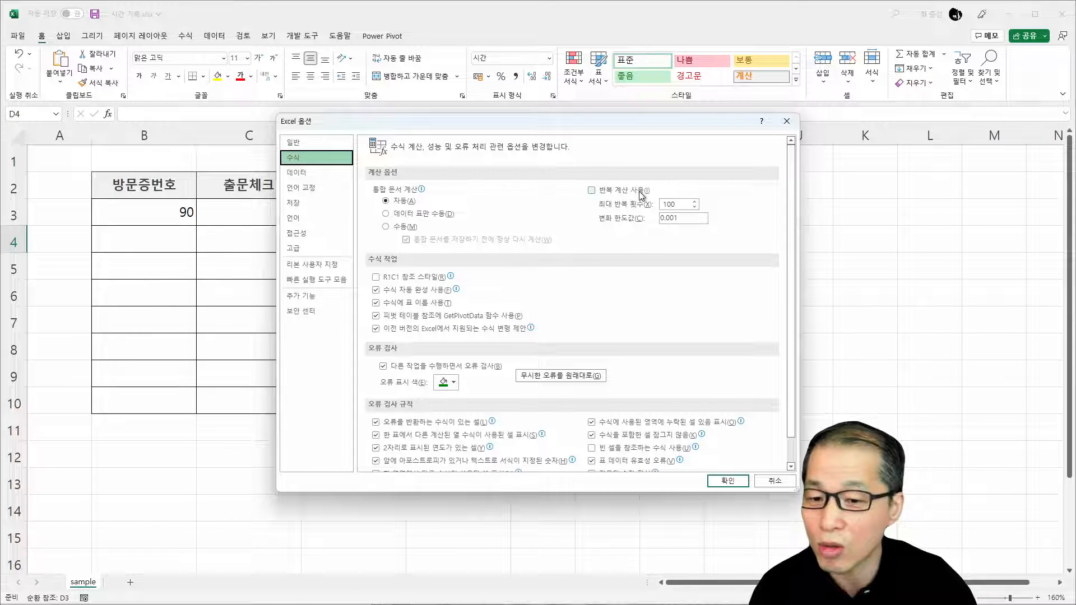
left_click(592, 190)
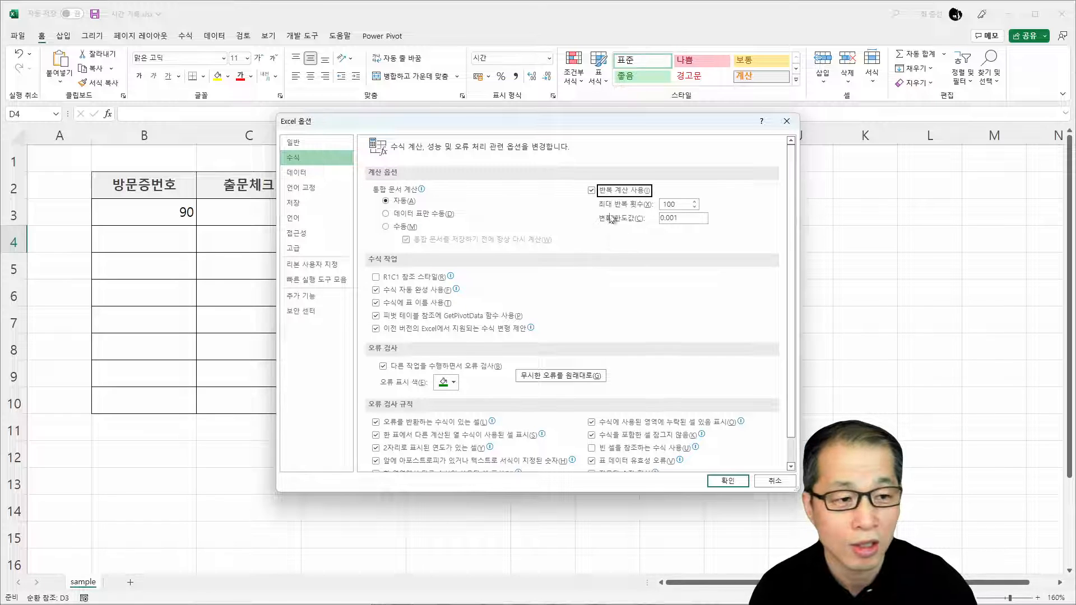
left_click(731, 481)
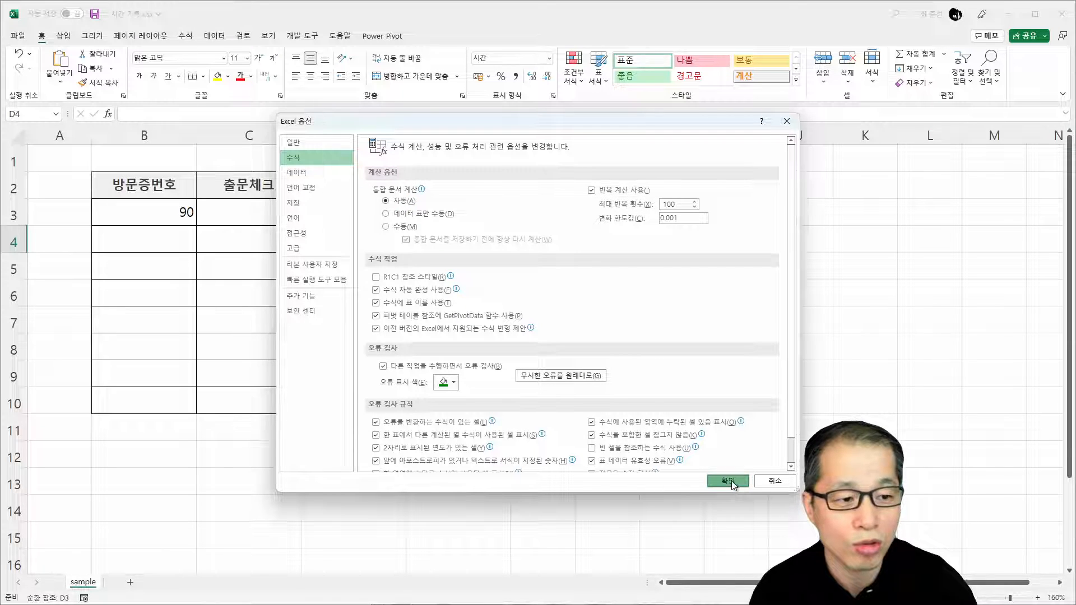
- Reopen the 입문시간 formula in D3, confirm it unchanged and reselect the cell
left_click(392, 211)
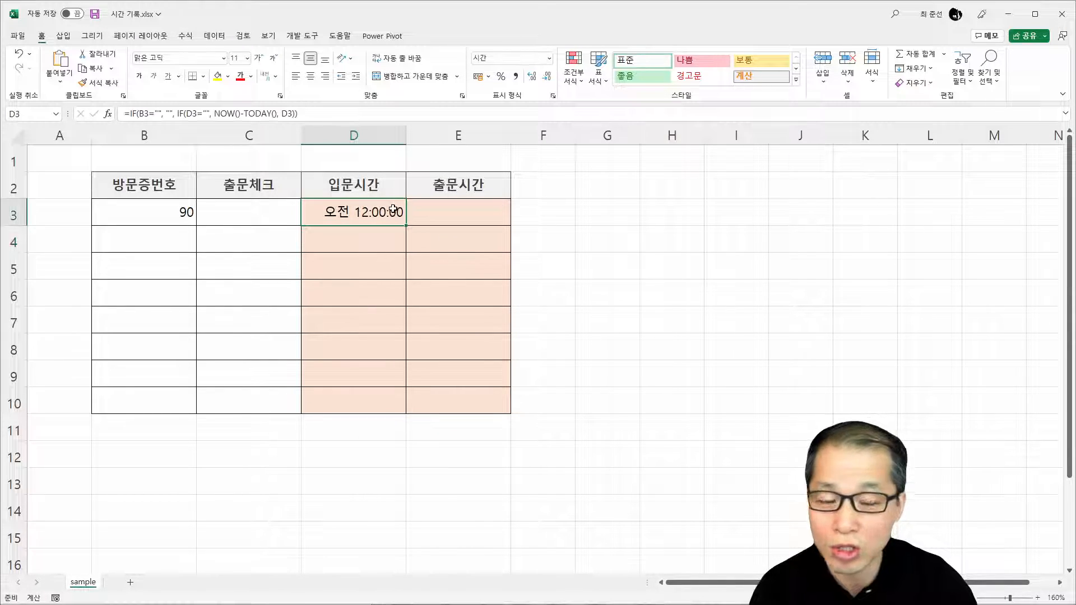
double_click(392, 211)
key("Return")
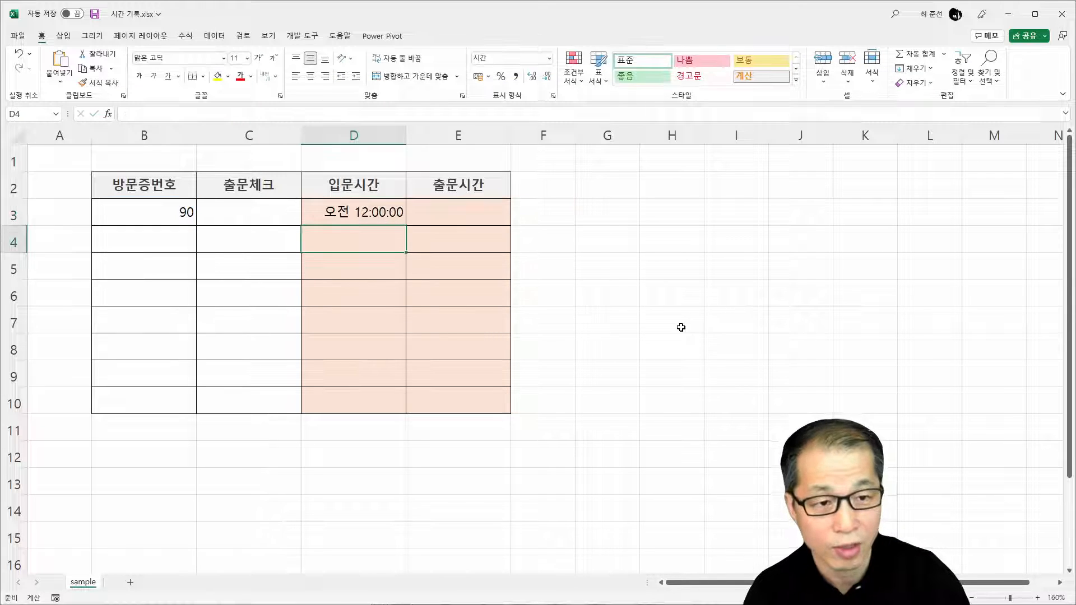
key("Up")
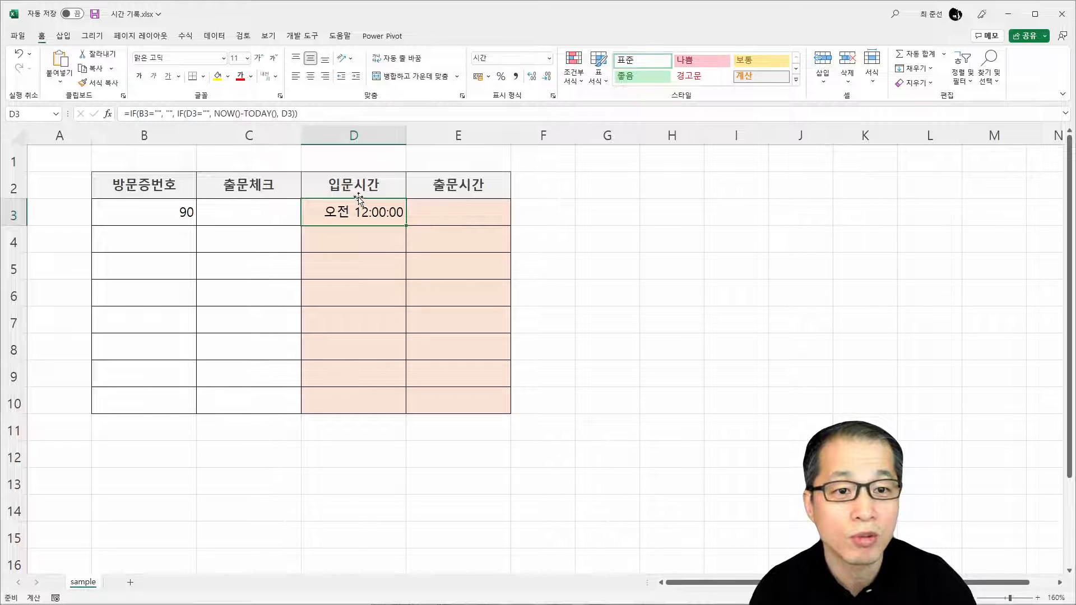
- Clear the visitor number in B3 and enter 90 again to trigger the entry time
left_click(163, 211)
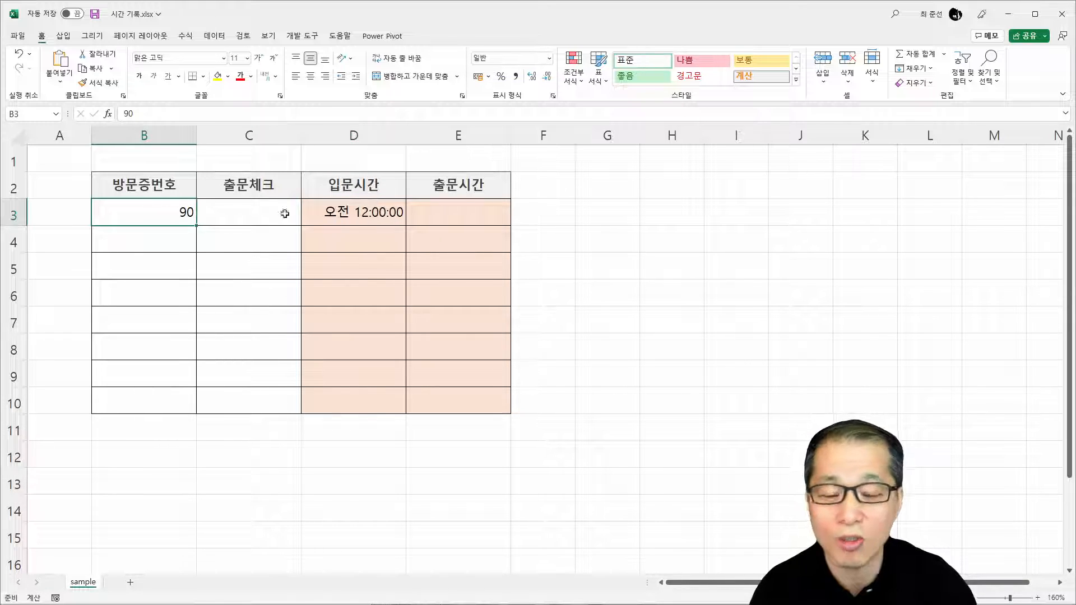
key("Delete")
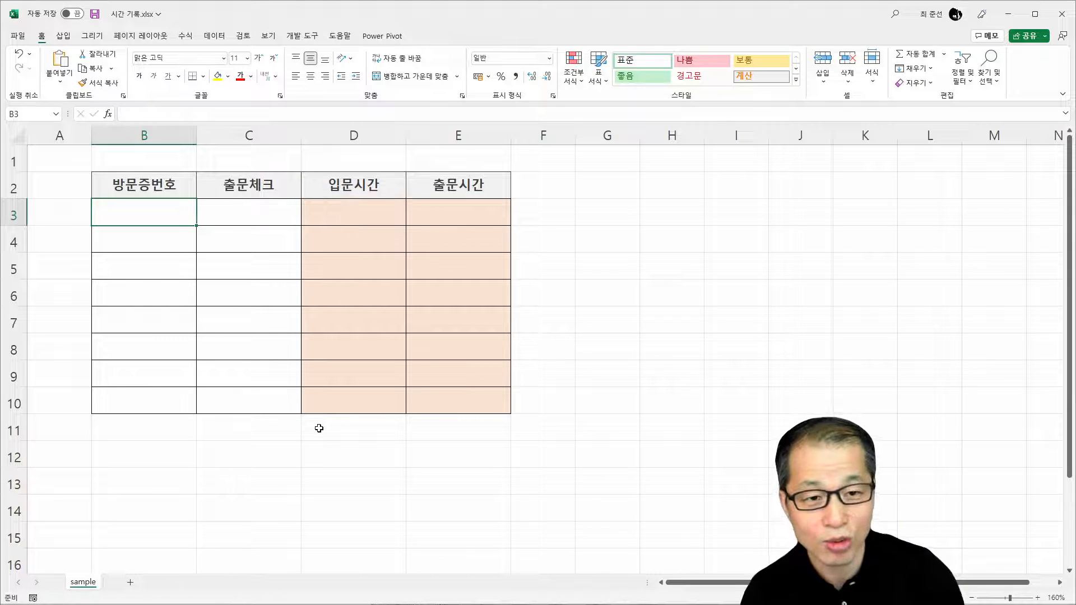
type("90")
key("Return")
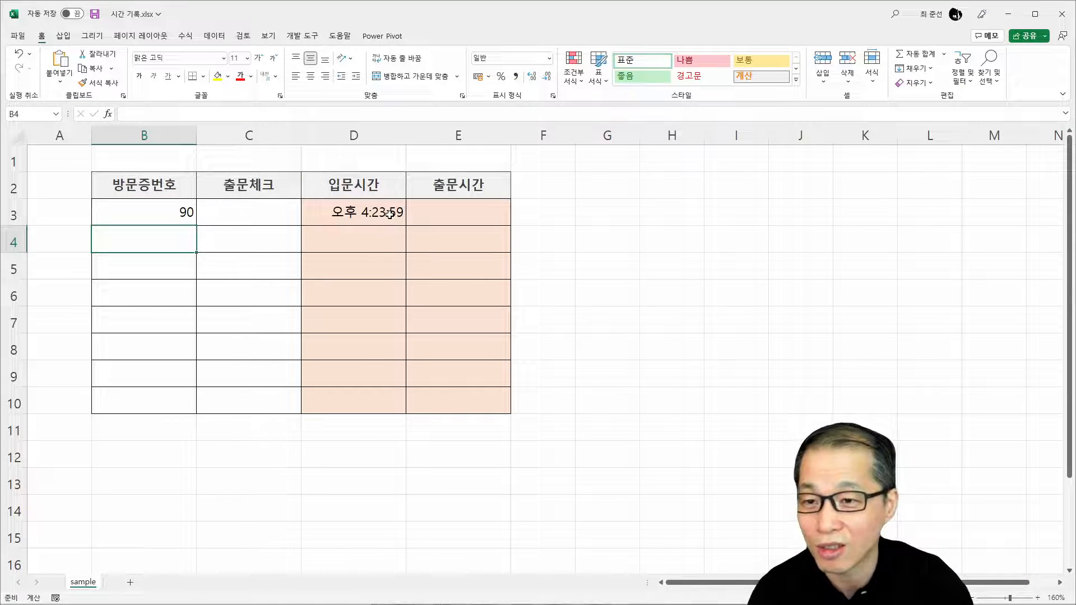
- Begin the 출문시간 formula in E3 with an IF function testing whether C3=1
left_click(252, 207)
left_click(497, 222)
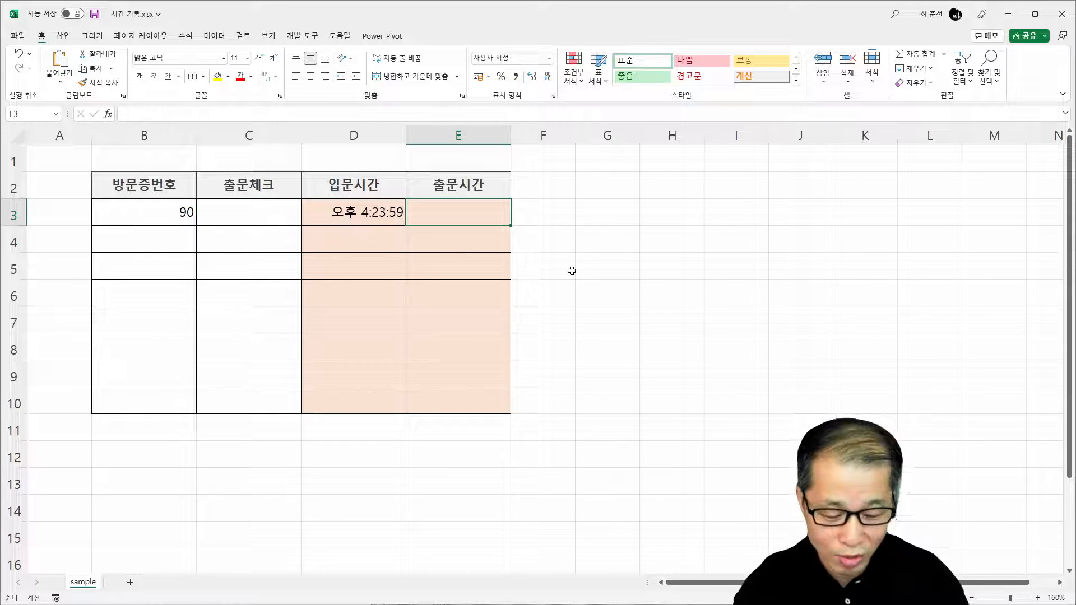
type("=i")
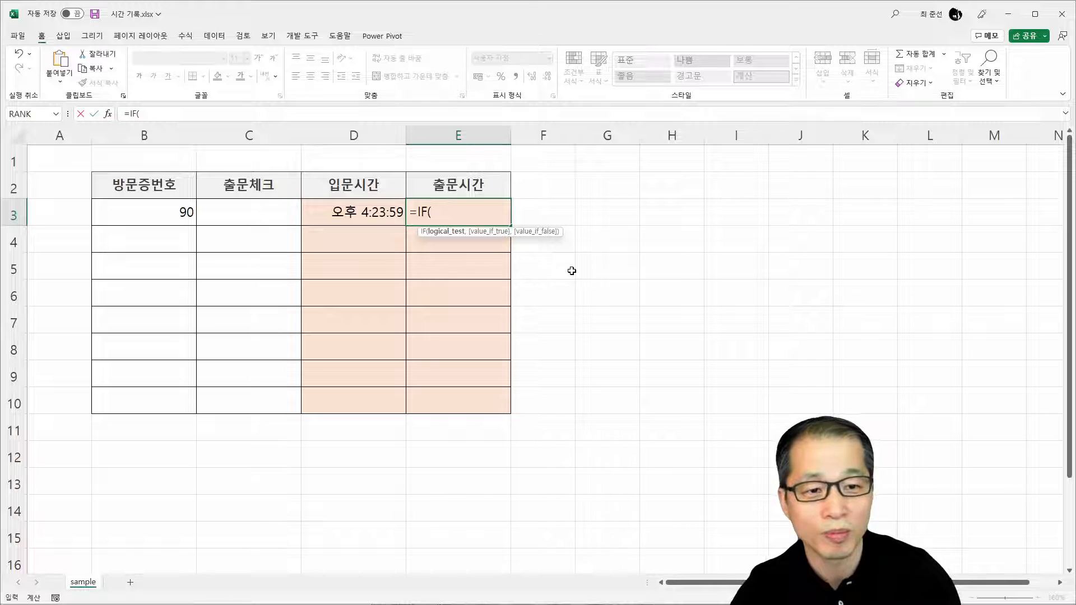
key("Left")
key("Left")
type("=")
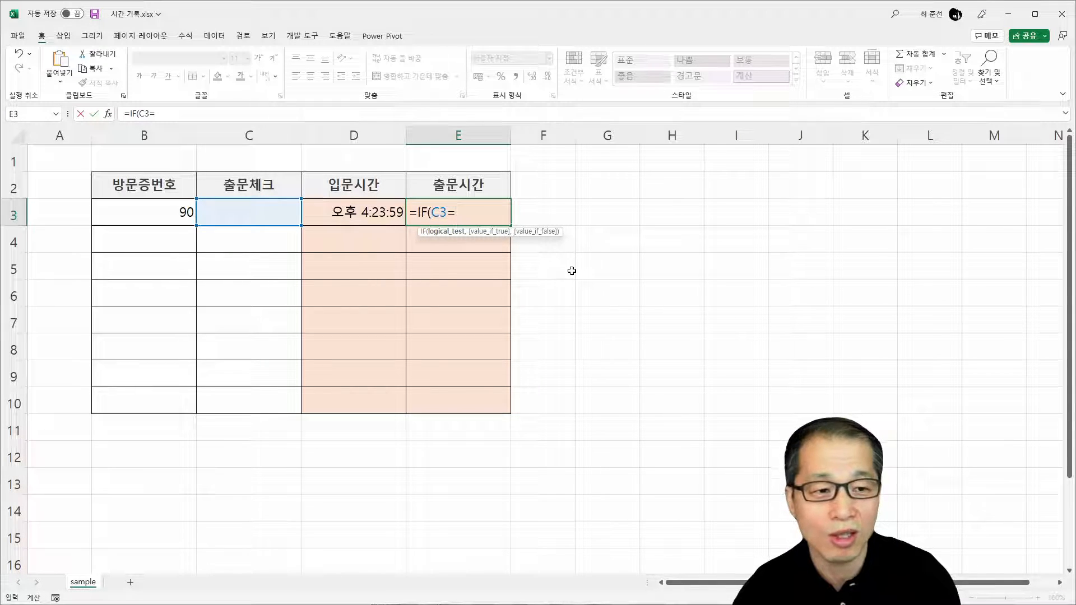
type("1")
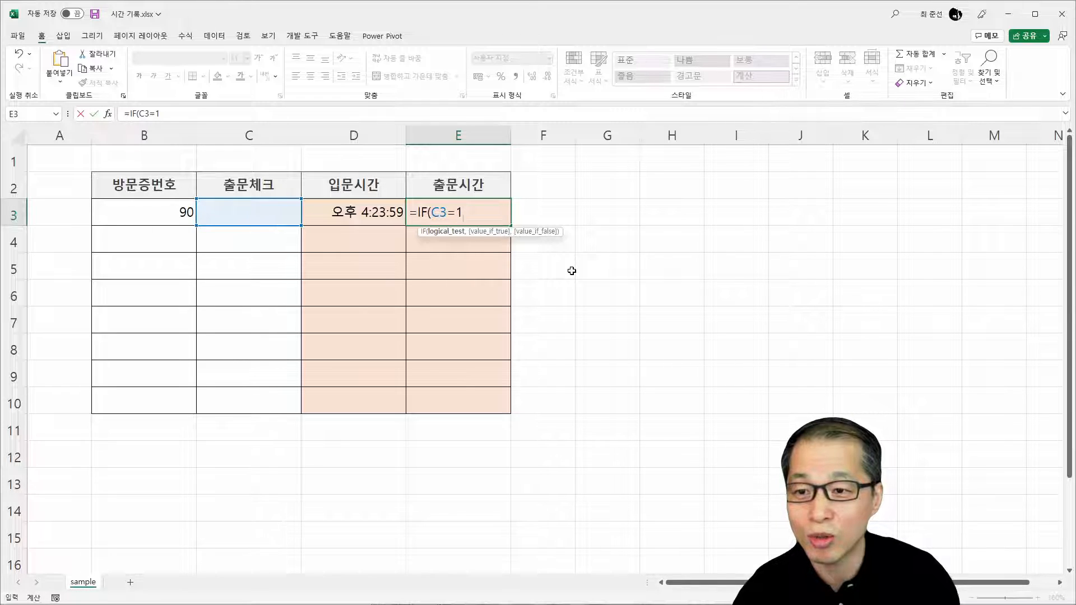
type(",")
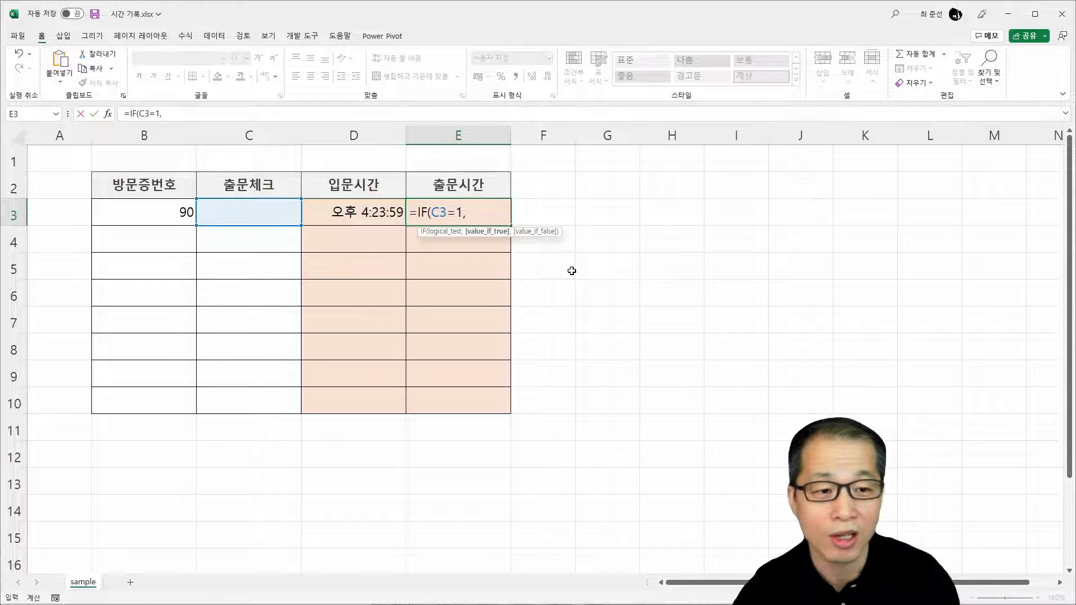
- Add a nested IF as the true result of the E3 formula, testing whether E3=""
type(" IF(")
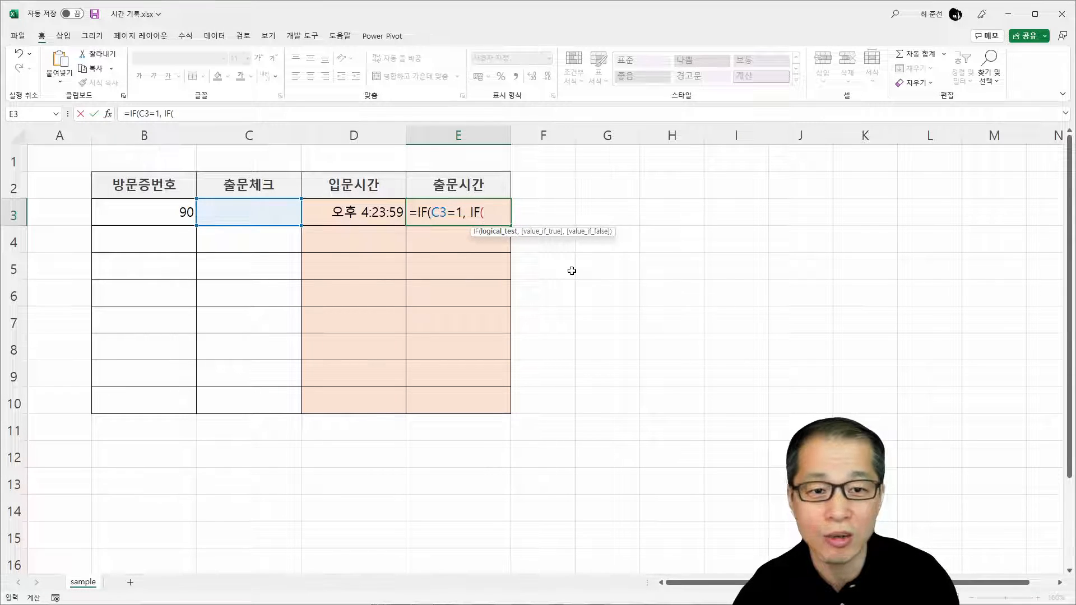
type("E3")
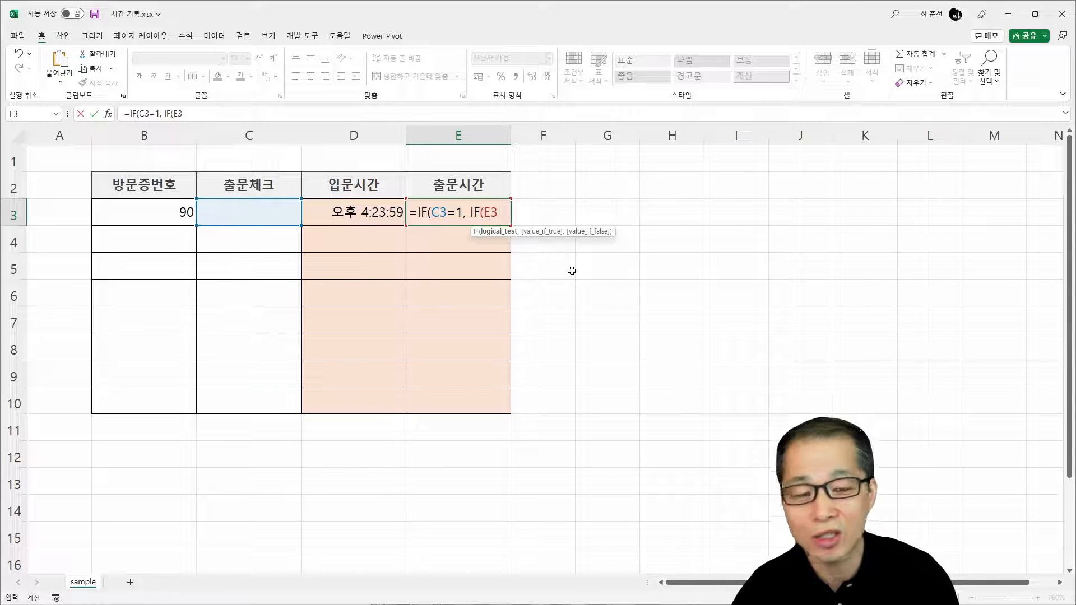
type("<>")
key("BackSpace")
key("BackSpace")
key("BackSpace")
type("=")
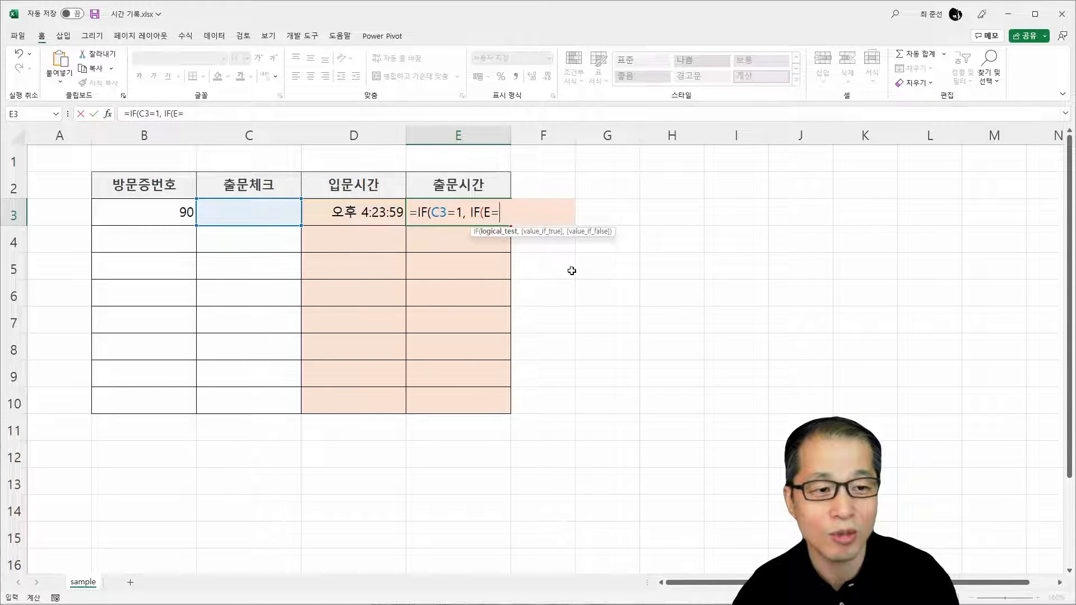
key("BackSpace")
type("3=\"\",")
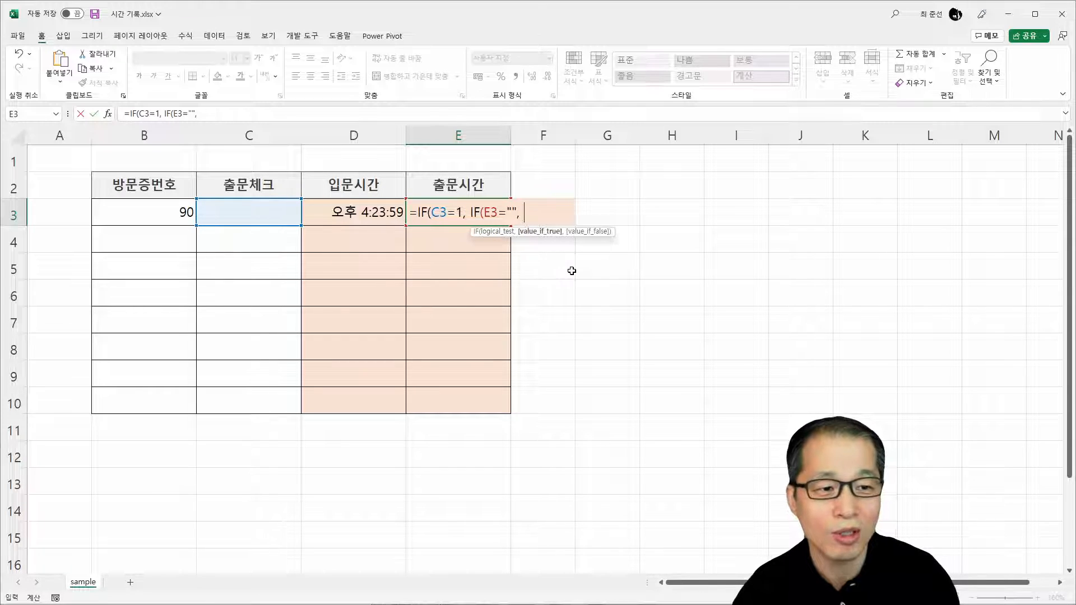
- Complete and commit the E3 formula with NOW()-TODAY() for the nested true result, E3 otherwise, and "" when there is no exit check
type(" NOW(")
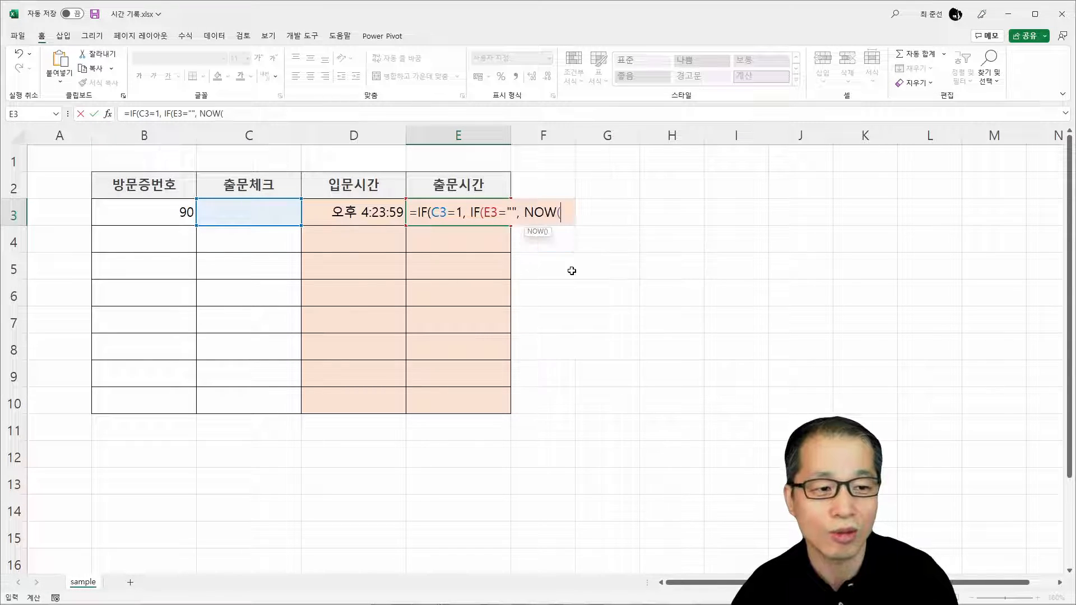
type(")-TODAY()")
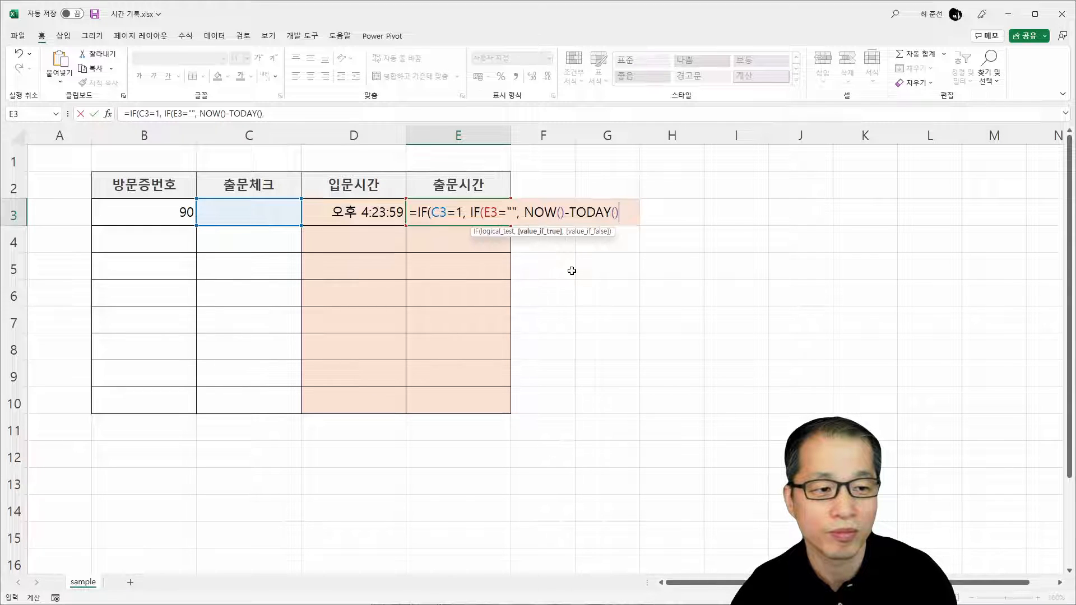
type(", ")
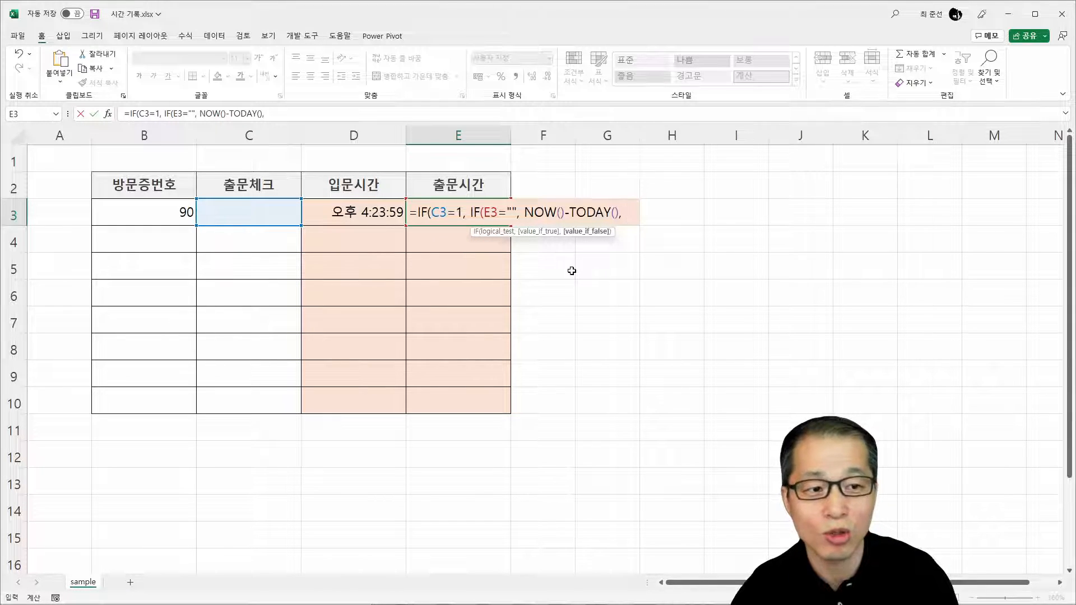
type("E3")
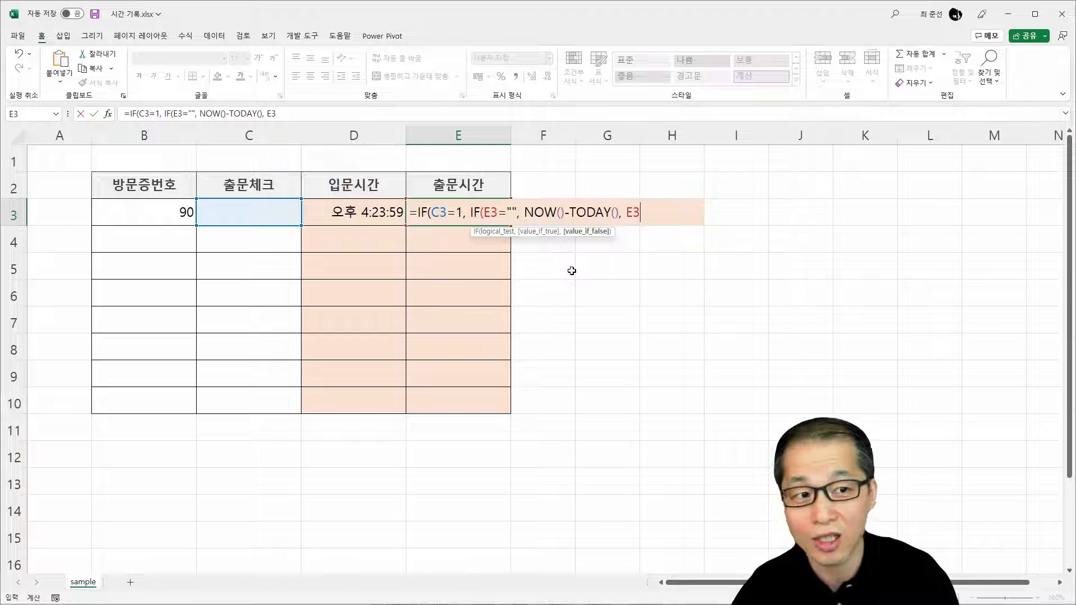
type("), ")
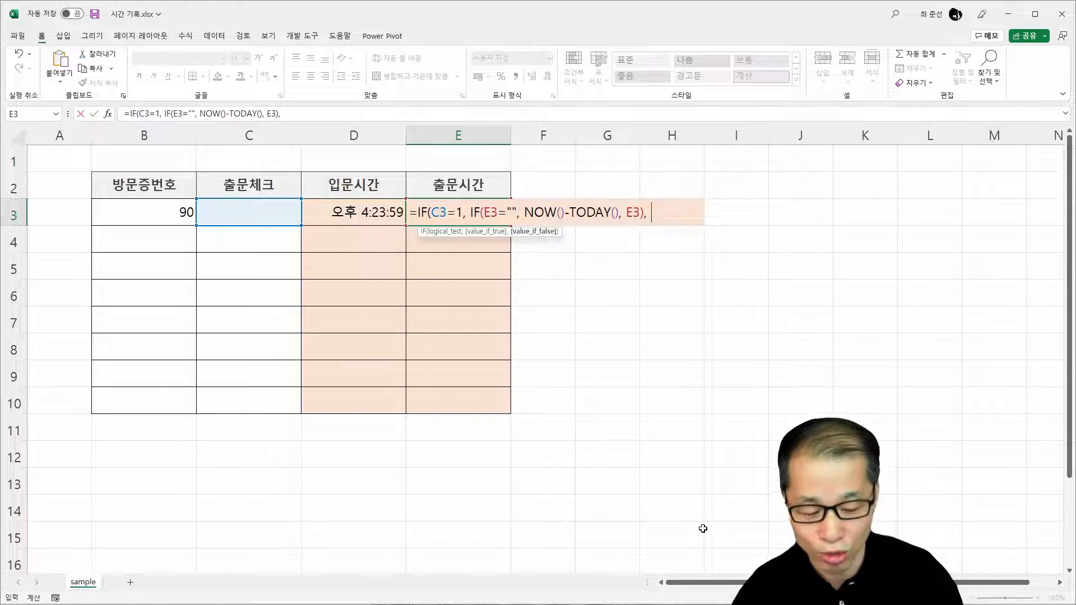
type("\"\")")
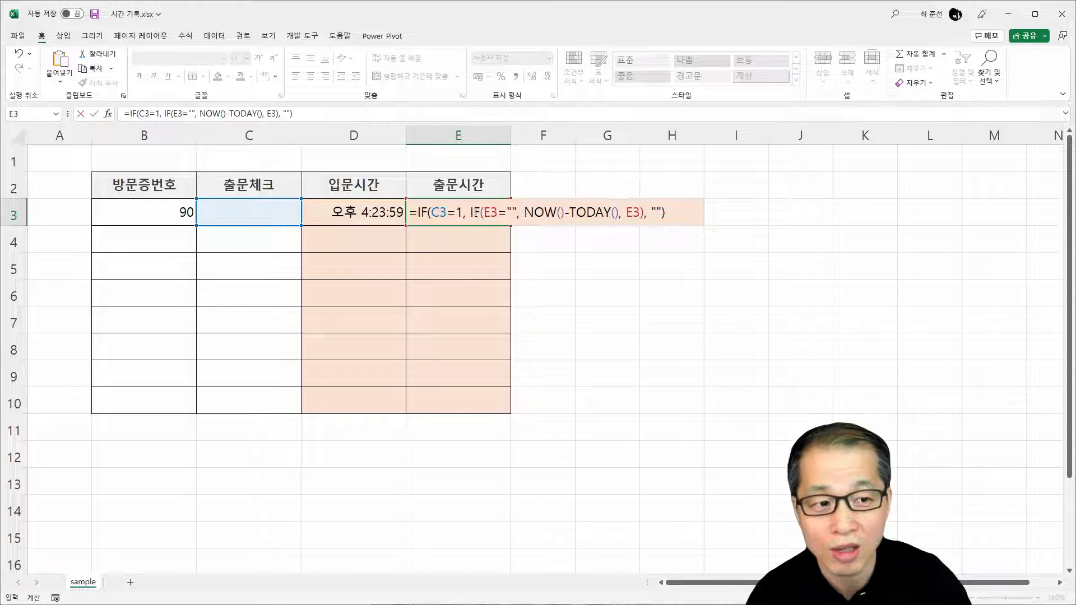
key("Return")
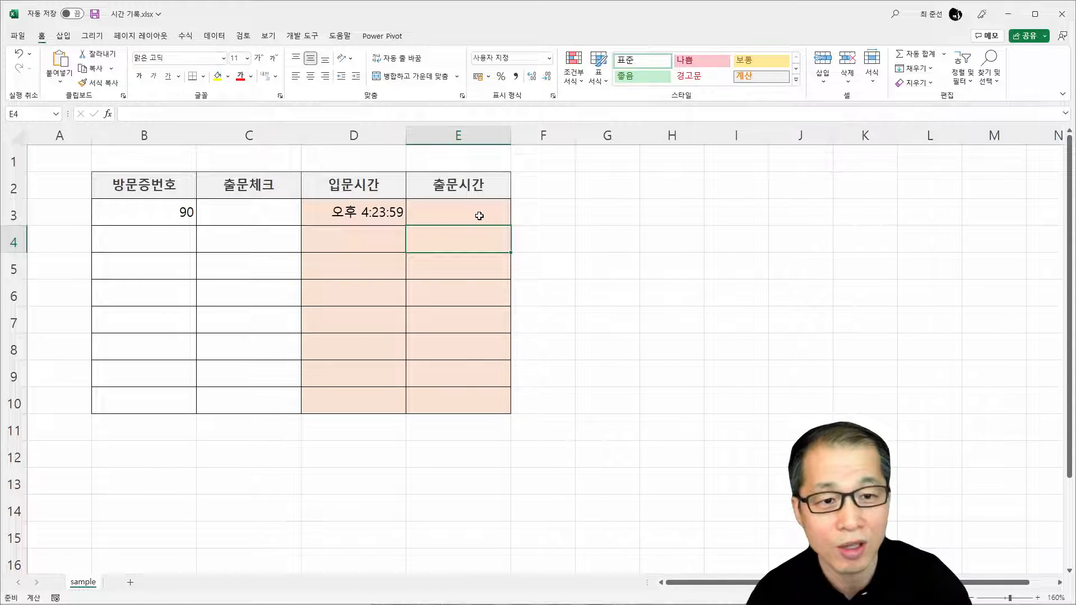
- Enter 1 as the 출문체크 value in C3 to trigger the exit time
left_click(265, 202)
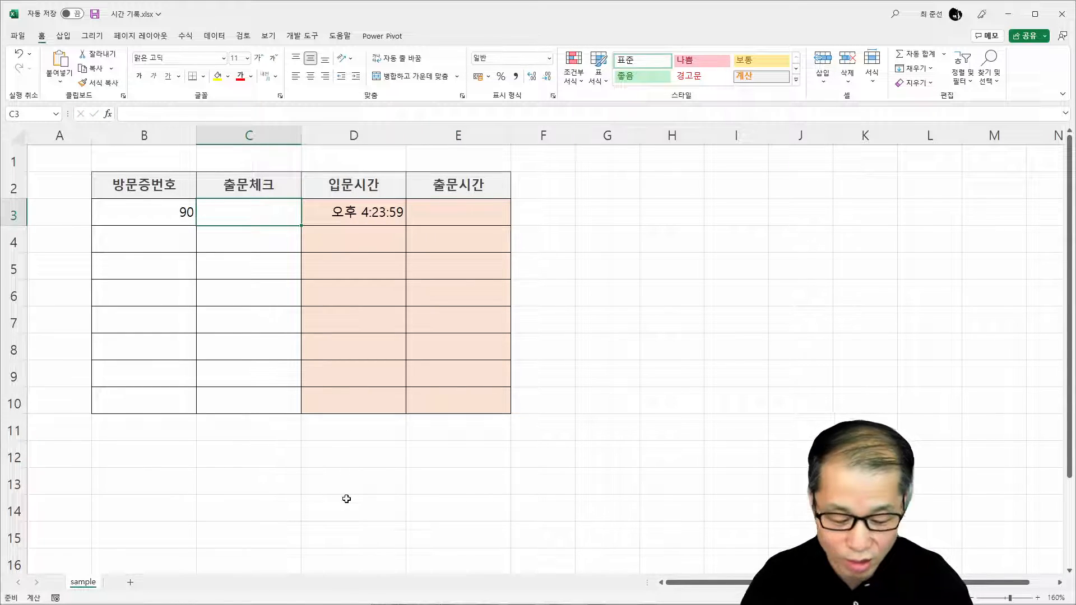
type("1")
key("Return")
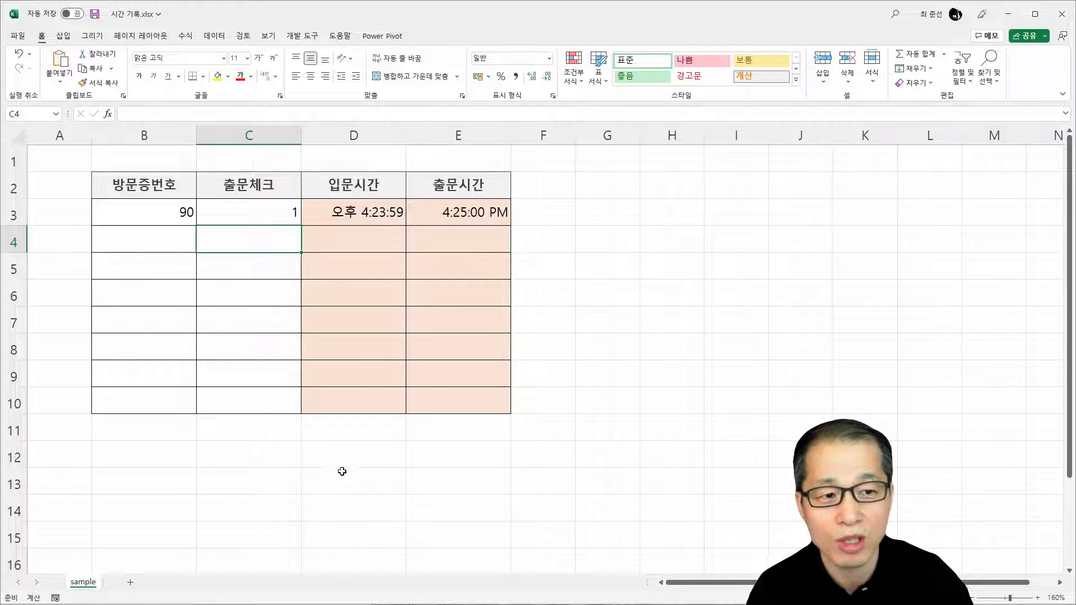
- Clear the exit check in C3 and enter 1 again to record a fresh exit time
left_click(283, 205)
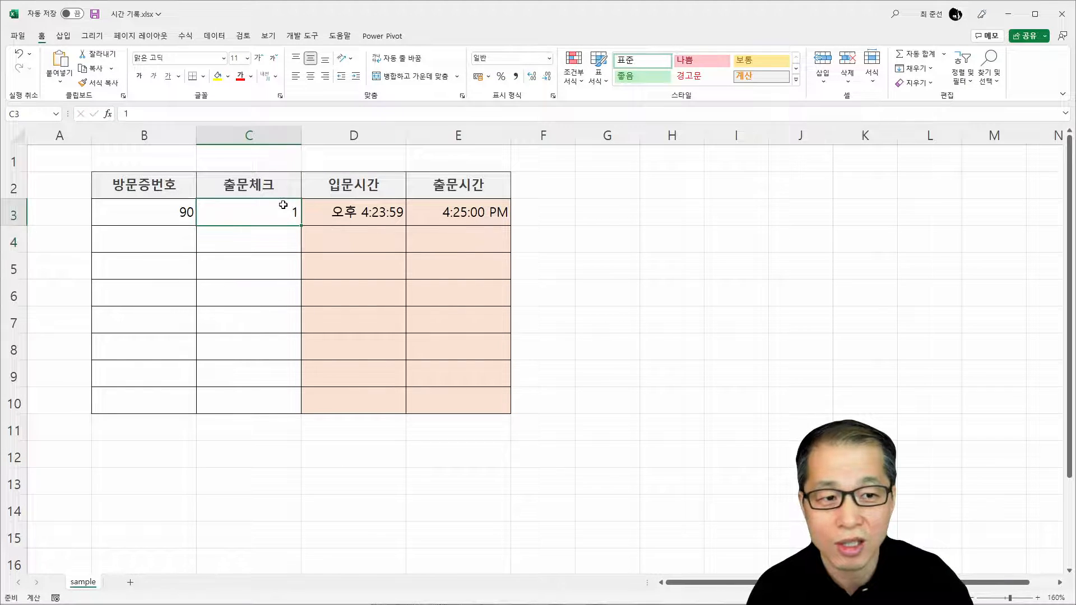
key("Delete")
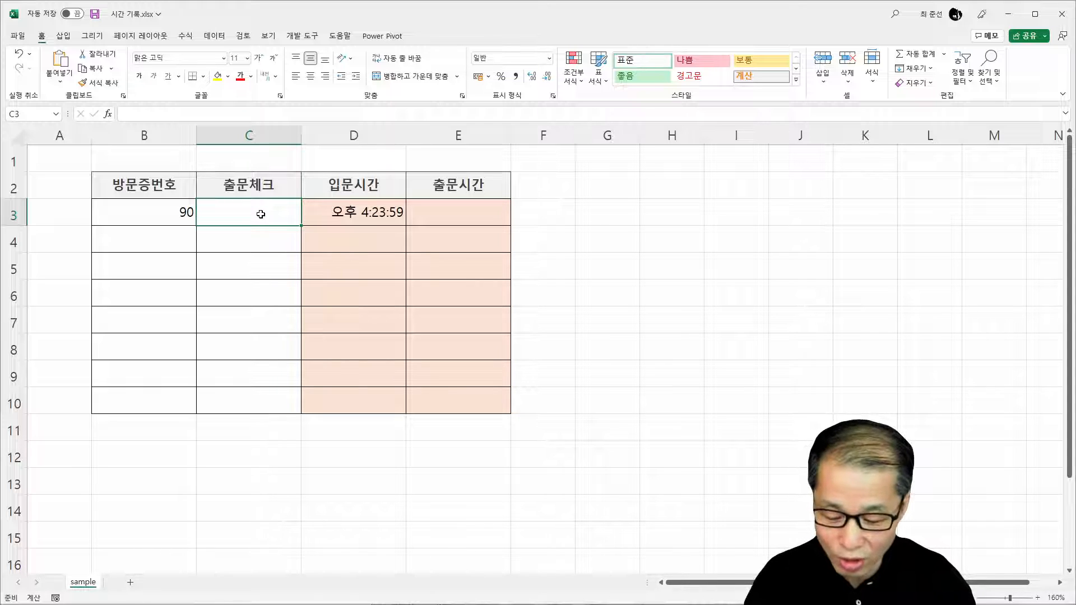
type("1")
key("Return")
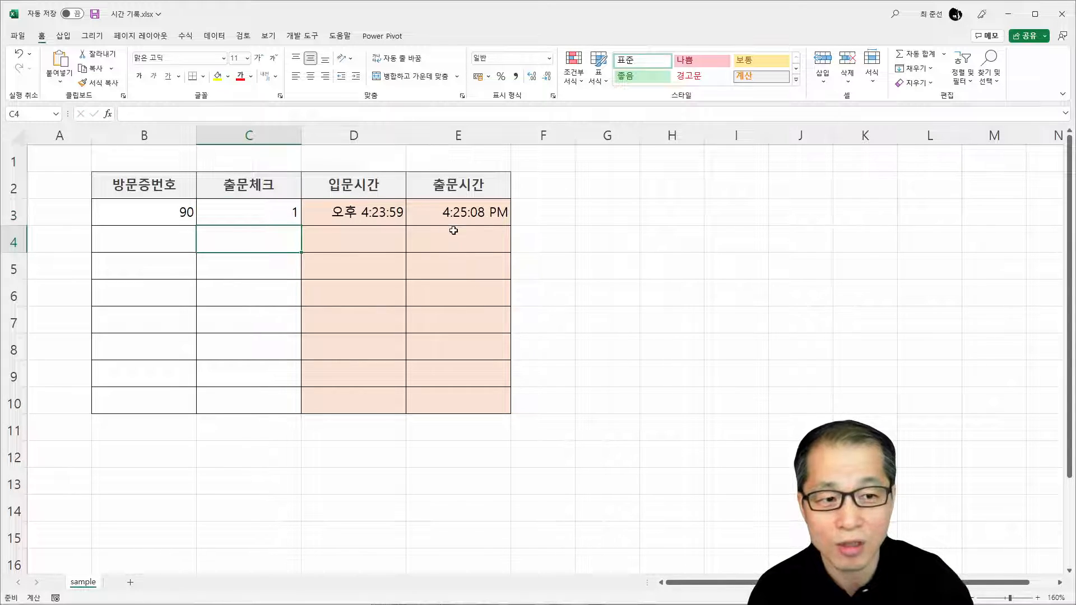
- Fill the D3:E3 time formulas down through row 10 and enter visitor number 91 in B4
left_click_drag(386, 215, 515, 405)
left_click(154, 232)
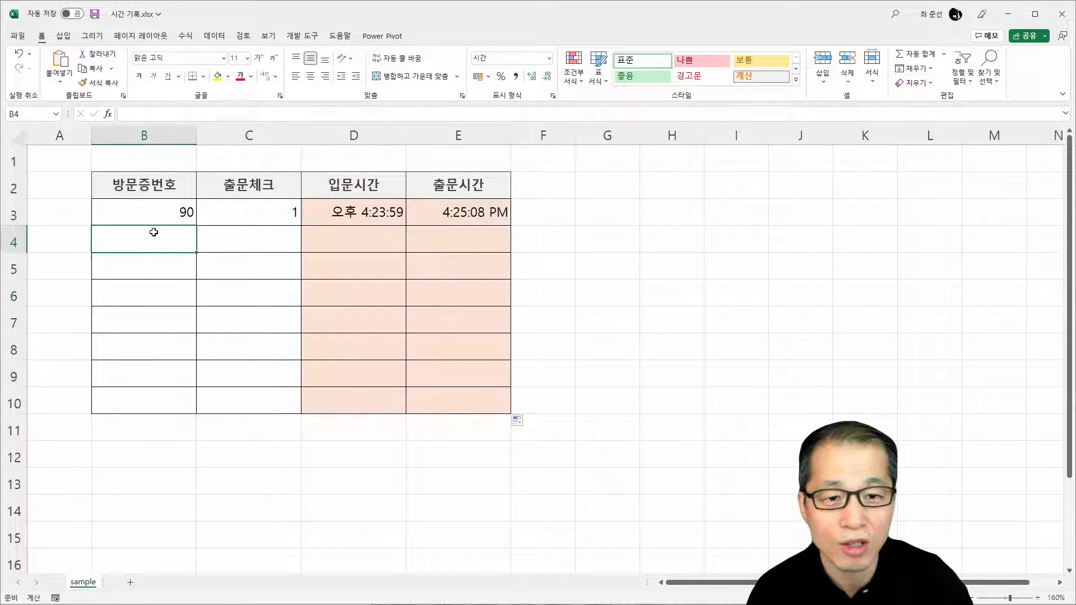
type("91")
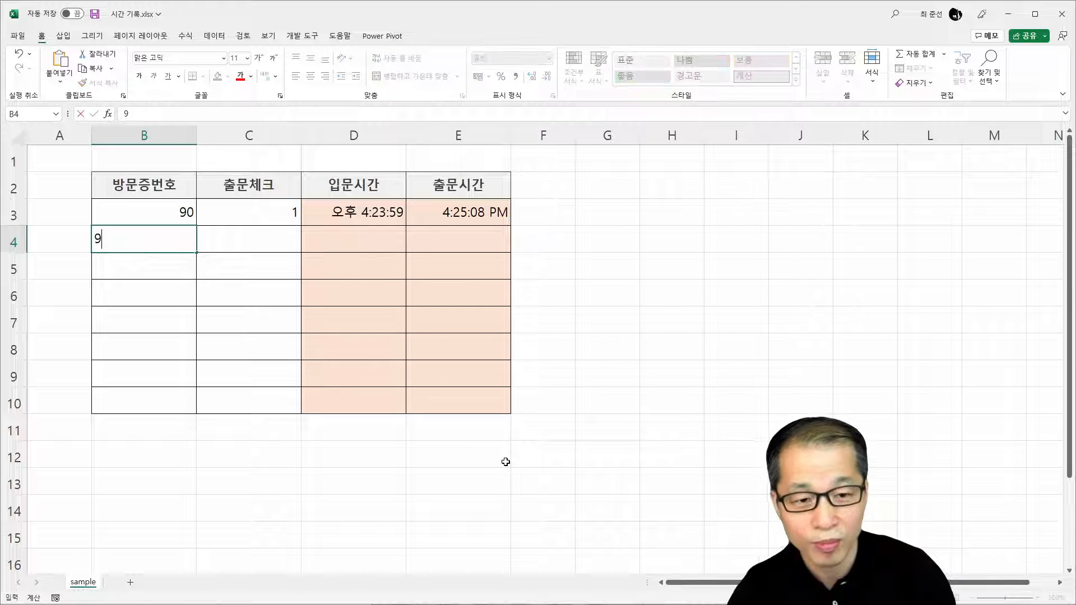
key("Return")
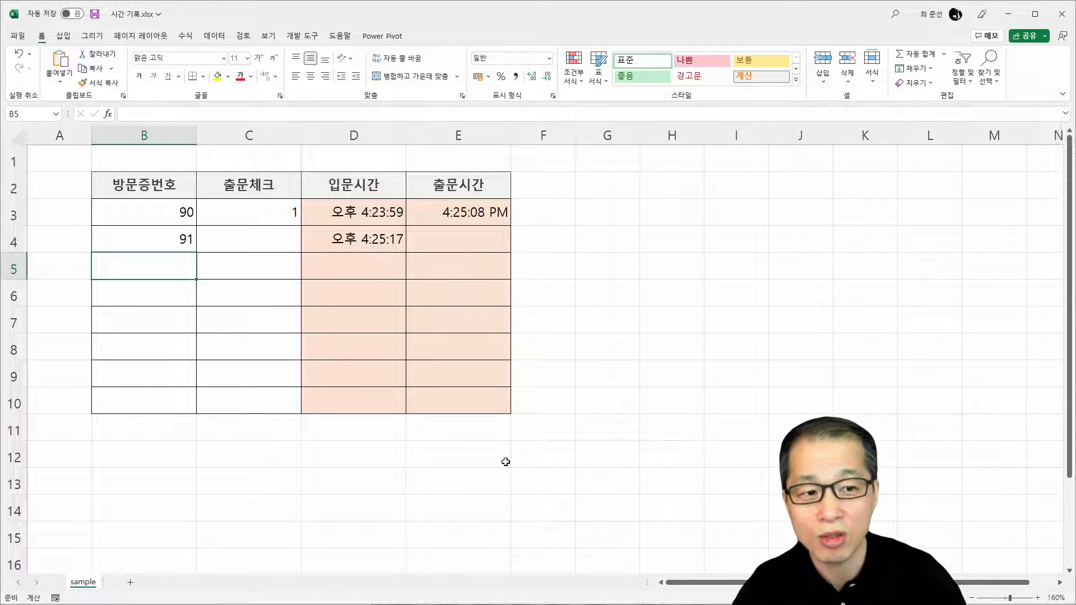
- Enter 1 as the exit check in C4 and inspect the copied exit-time formula in E4
left_click(259, 239)
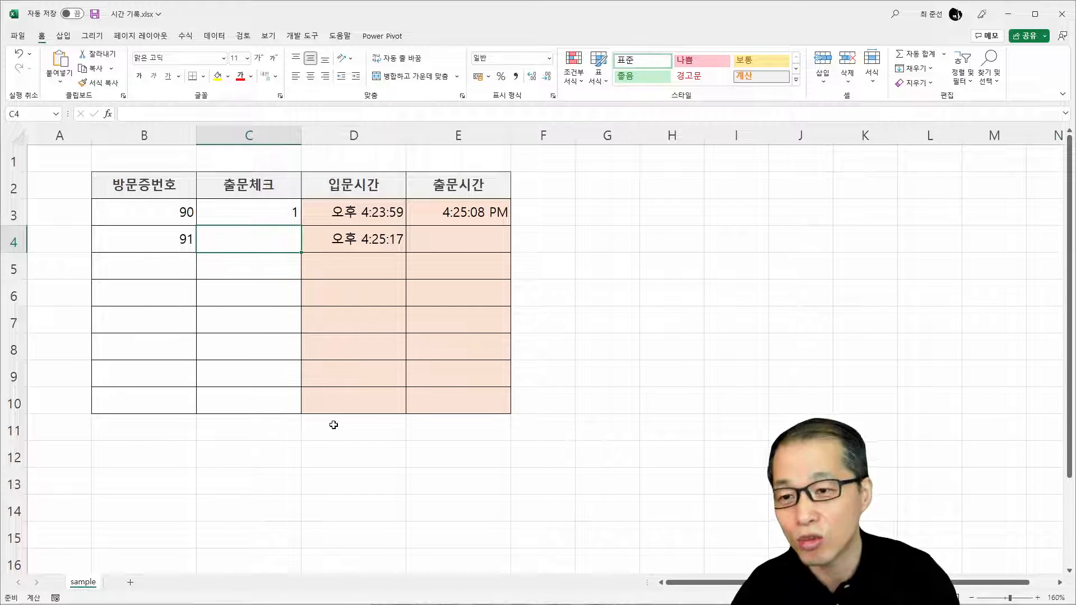
type("1")
key("ctrl+Return")
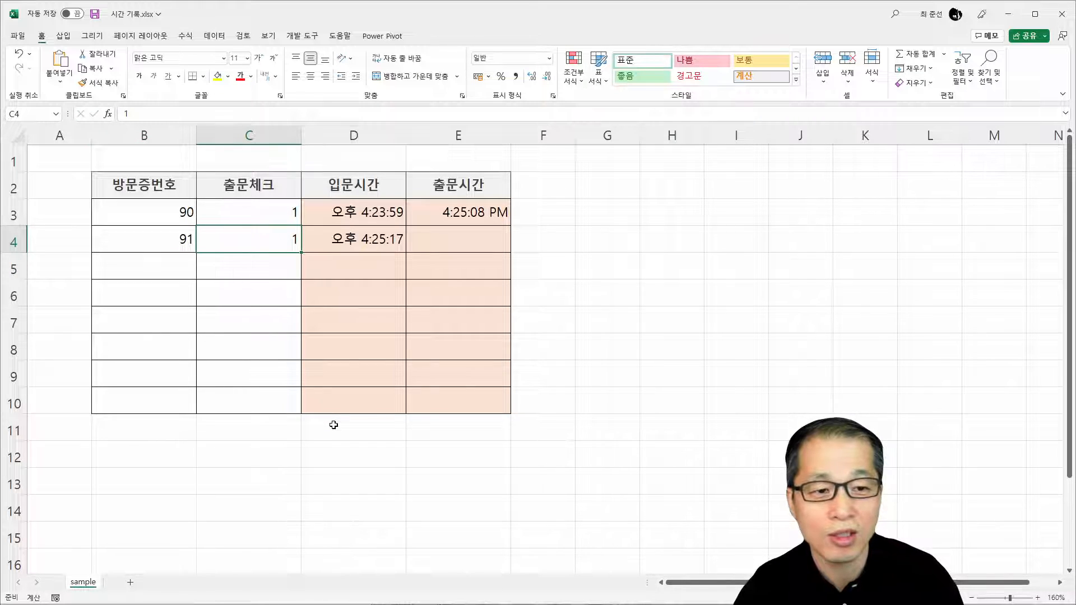
key("Return")
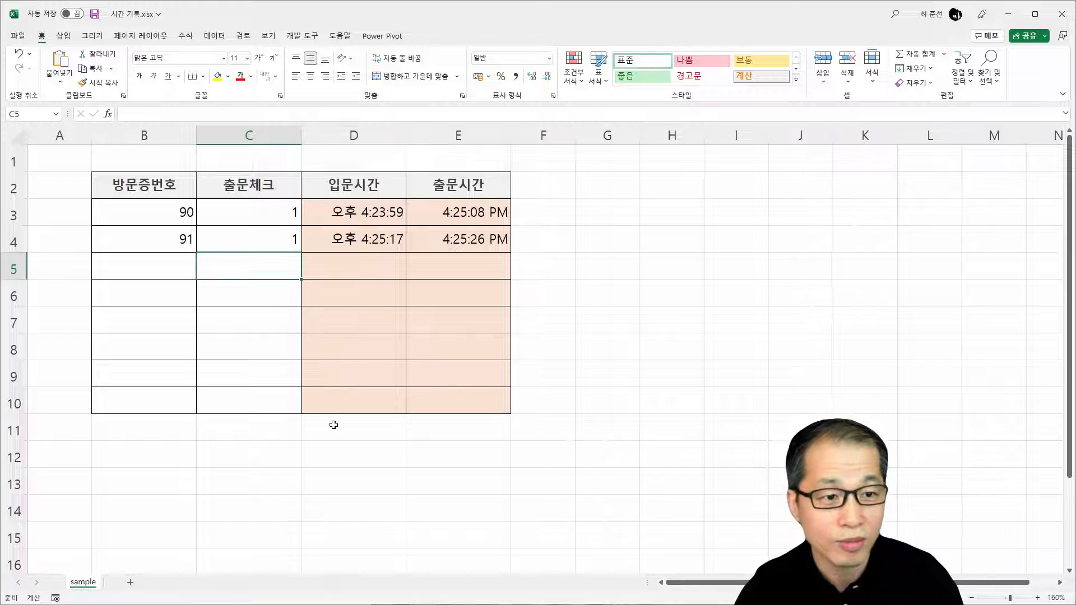
key("Up")
key("Right")
key("Right")
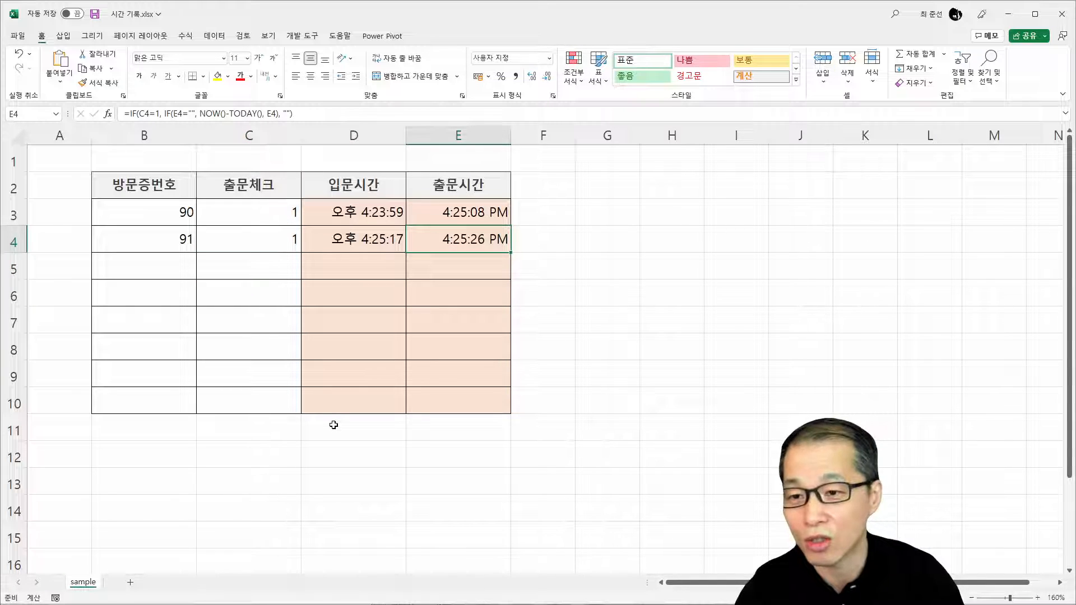
key("Left")
key("Left")
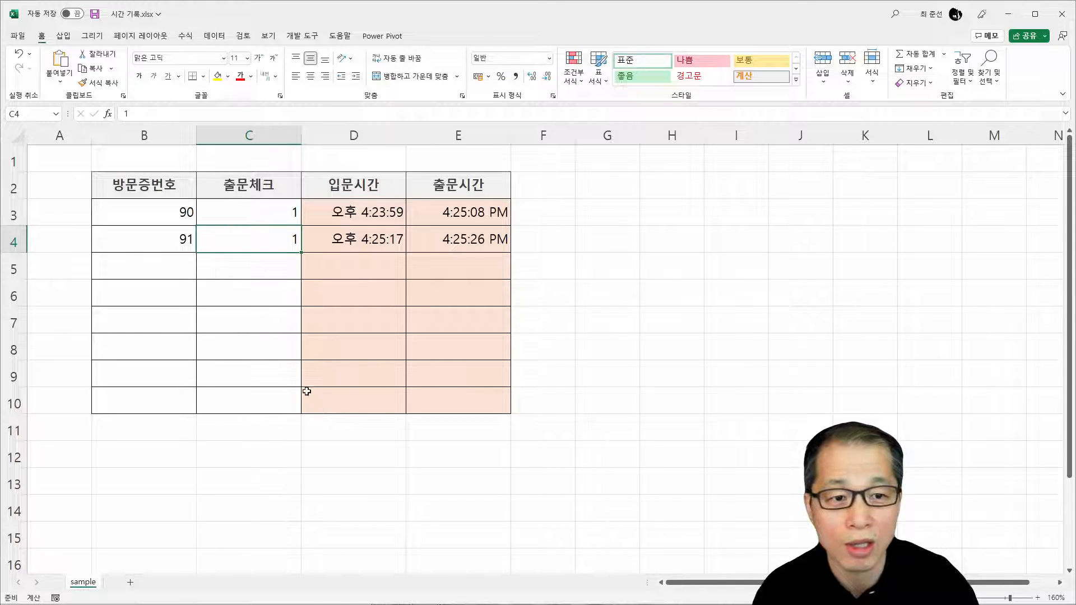
- Clear the time formulas in D3:E10 and the visitor entries in B3:C4, leaving B3 selected
left_click_drag(353, 211, 442, 400)
key("Delete")
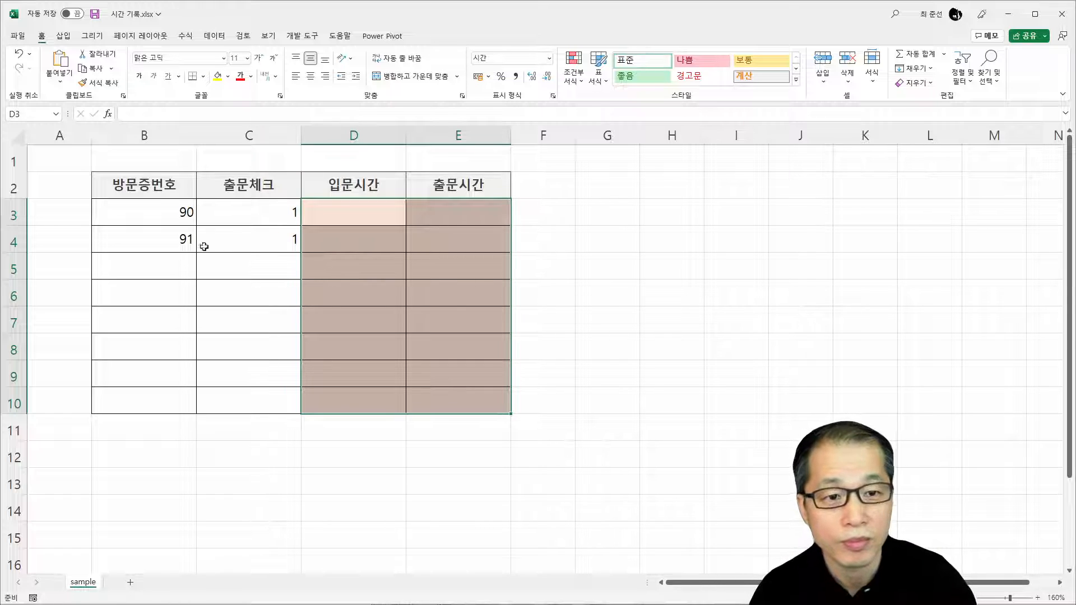
left_click_drag(193, 213, 232, 242)
key("Delete")
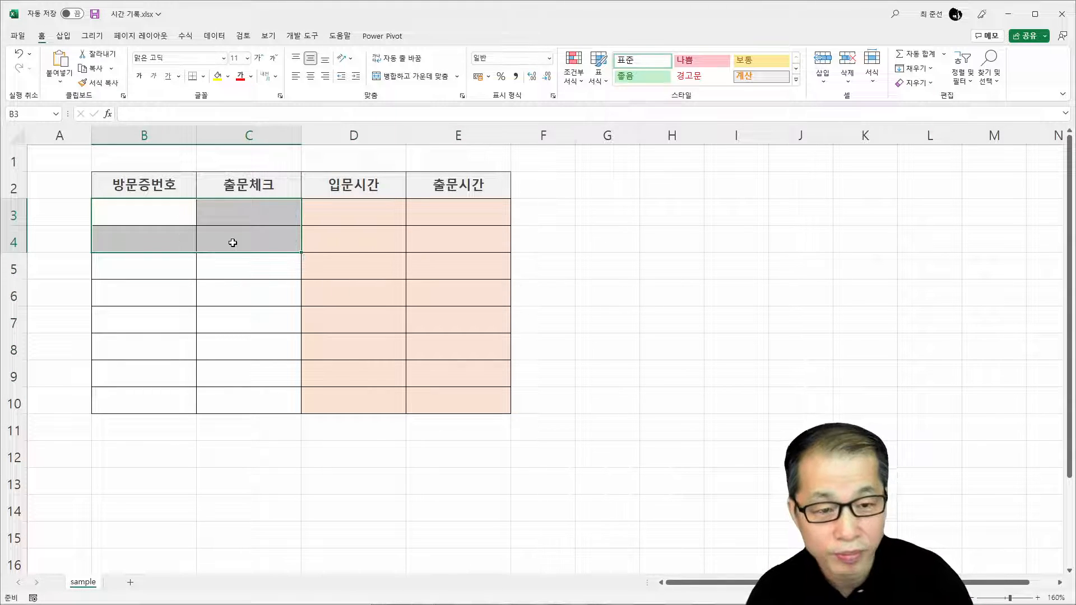
left_click(169, 223)
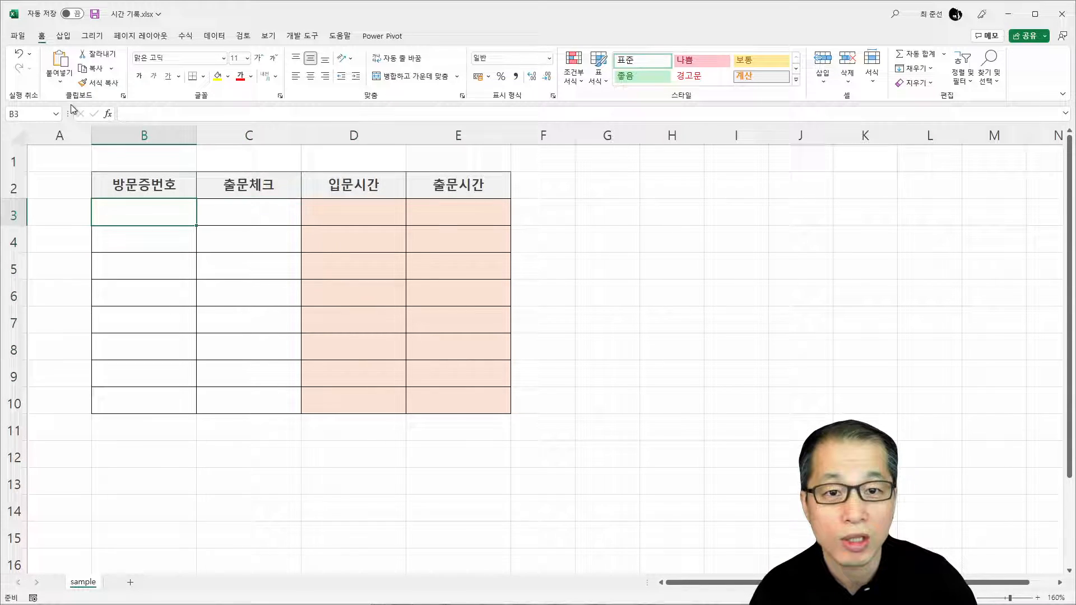
- Turn off iterative calculation in the formula options and apply the change
left_click(18, 35)
left_click(33, 583)
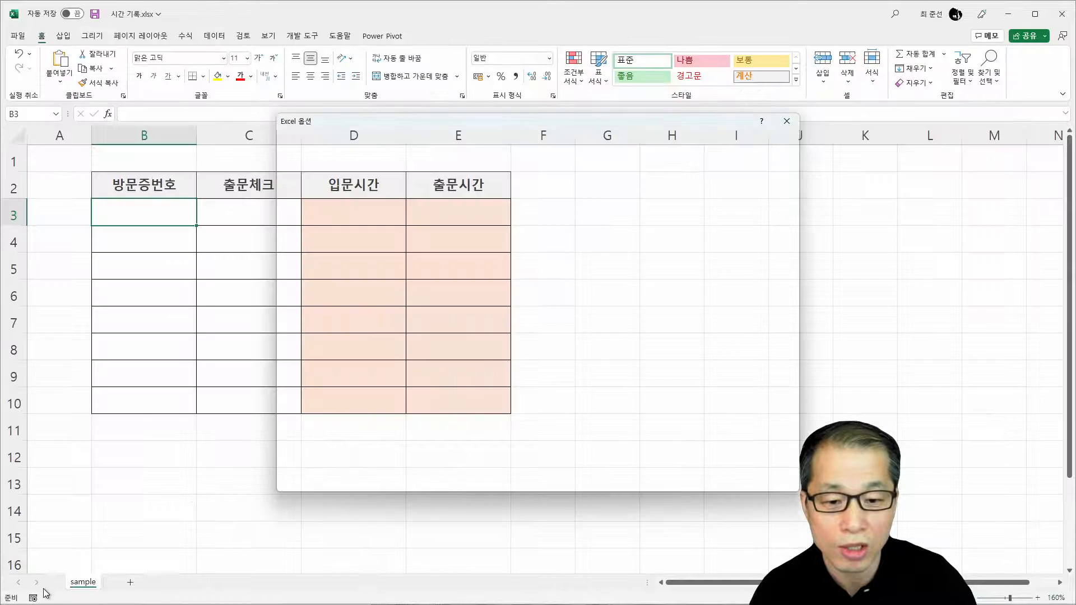
left_click(293, 157)
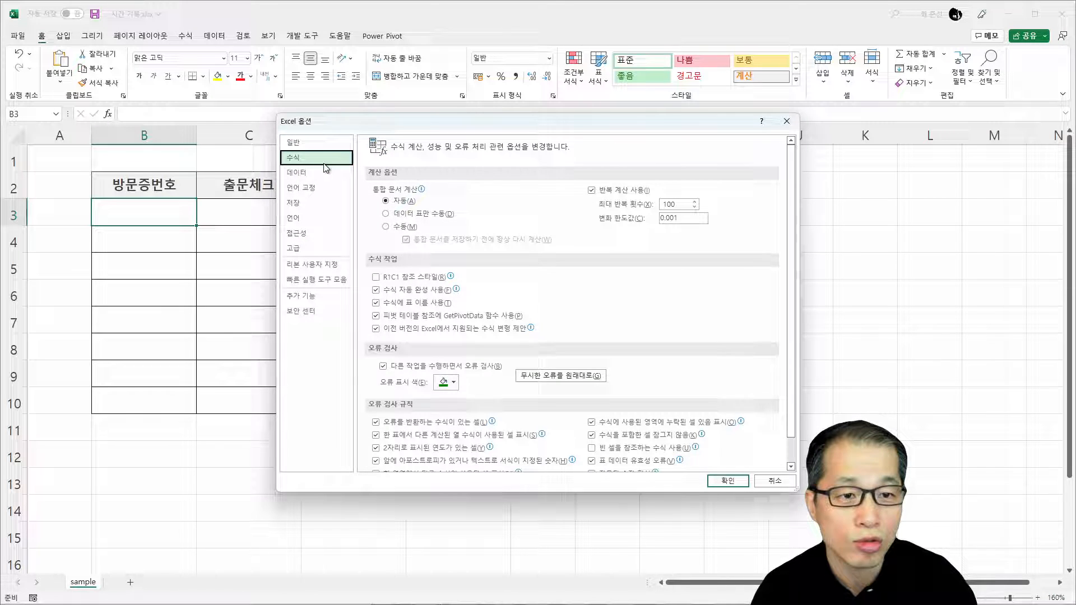
left_click(595, 193)
left_click(591, 190)
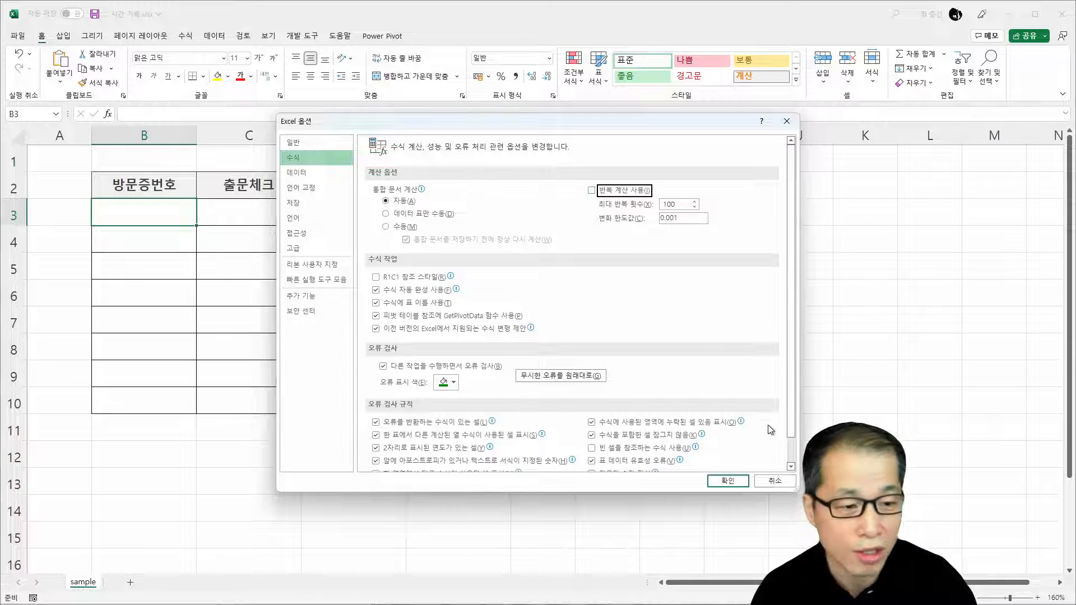
left_click(737, 481)
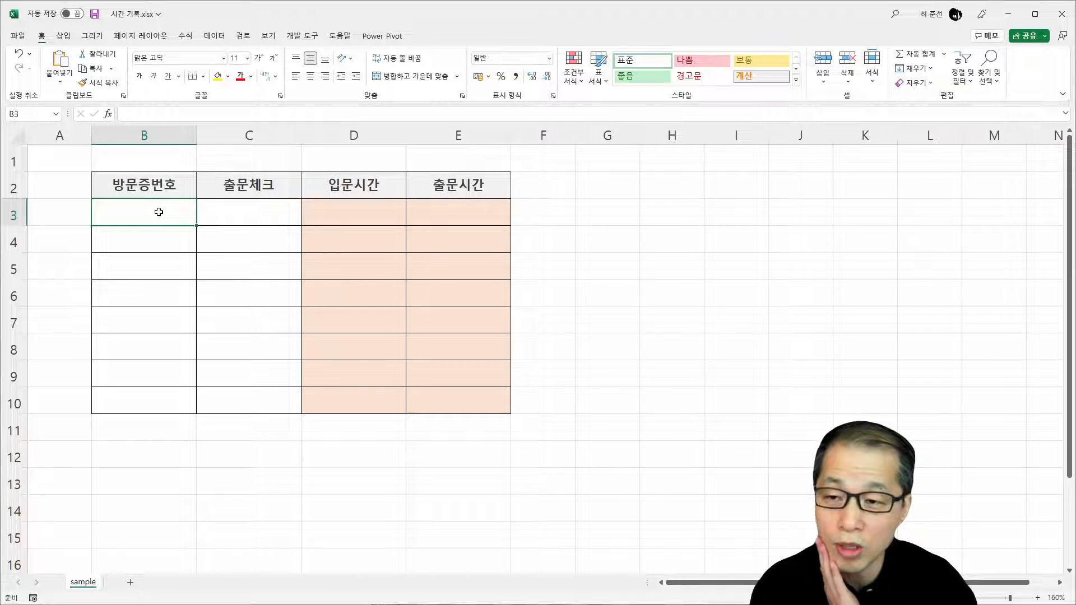
- Switch to the Visual Basic editor and open the code module of Sheet1 (sample)
left_click(302, 36)
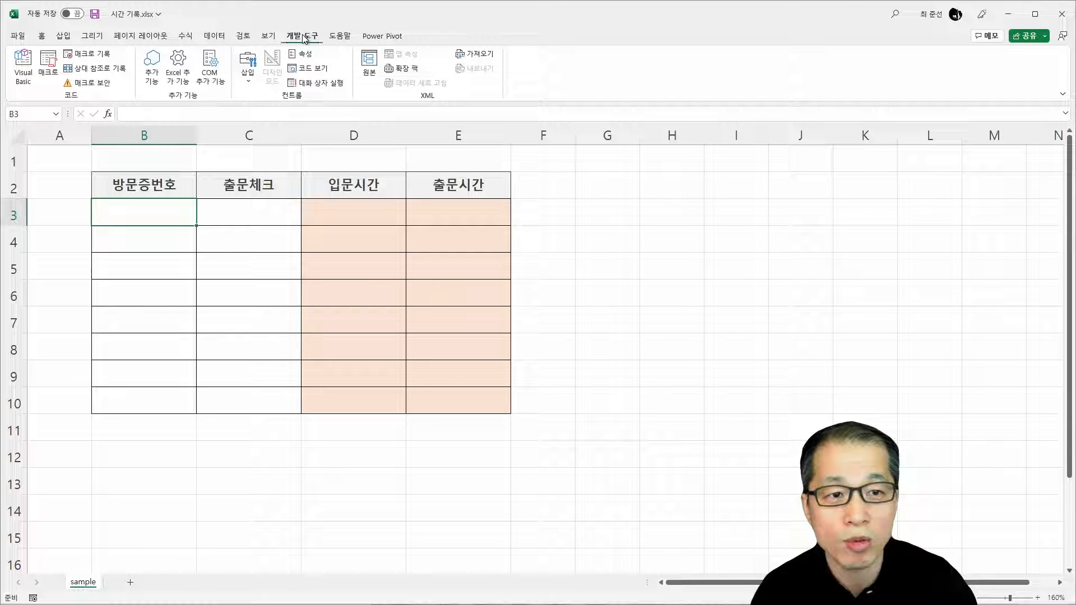
left_click(23, 72)
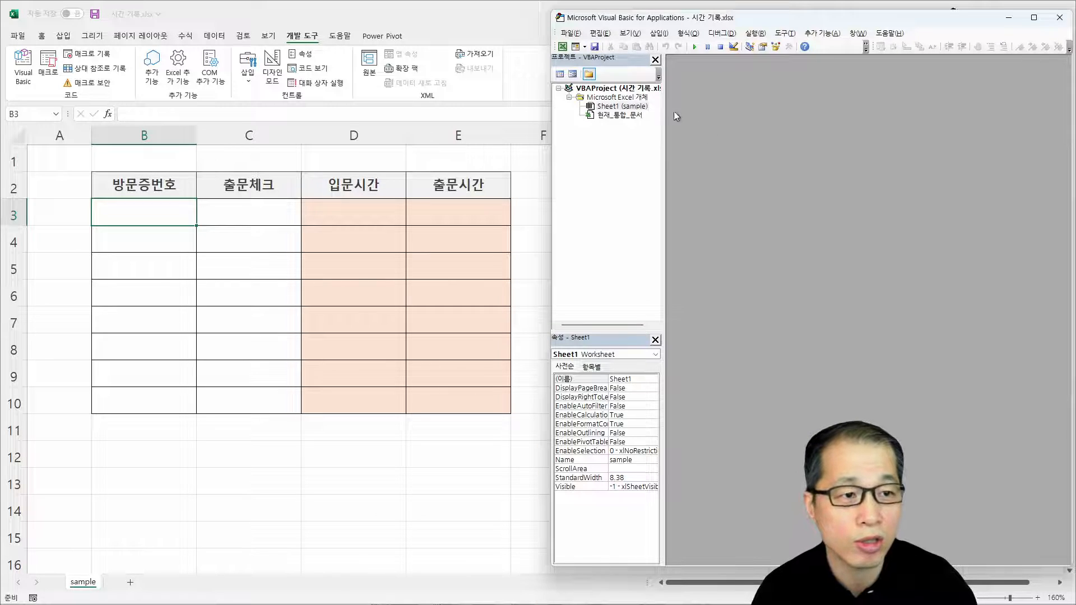
left_click(611, 108)
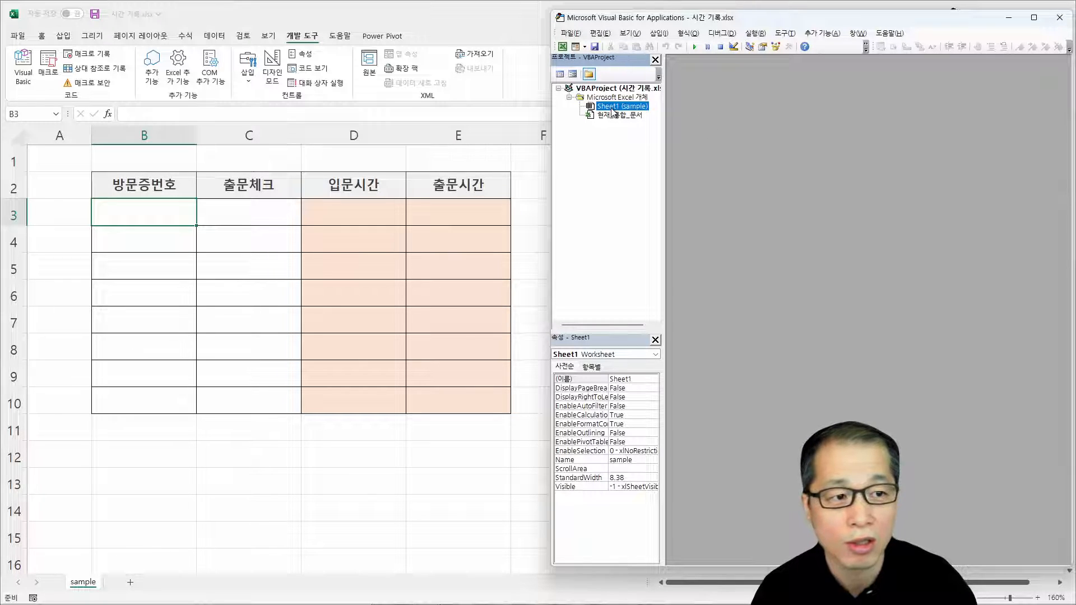
double_click(612, 106)
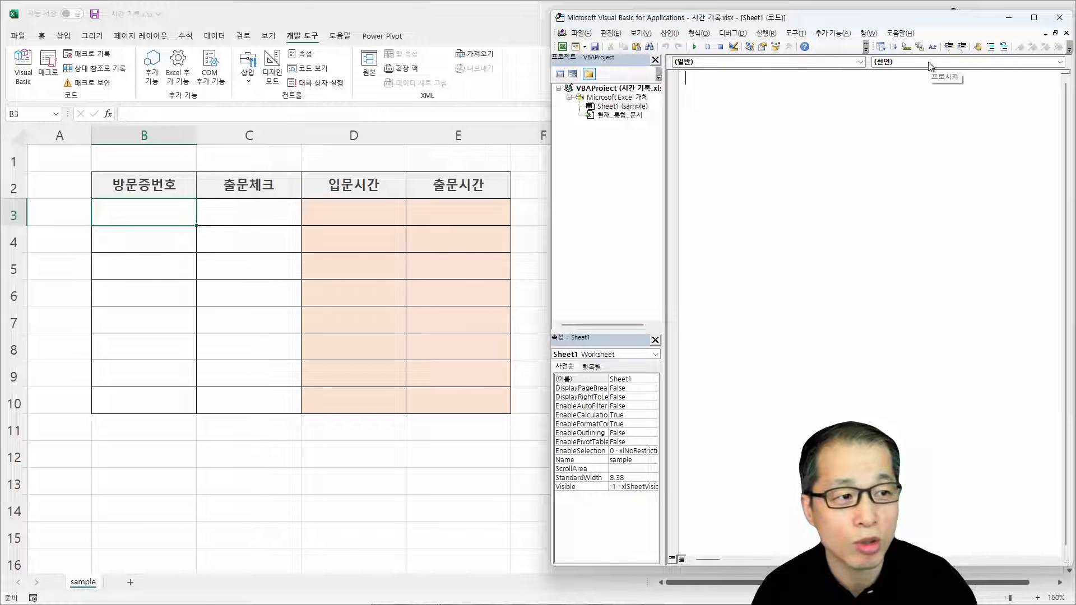
- Create a Worksheet_Change event procedure in the sheet module and delete the Worksheet_SelectionChange stub
left_click(818, 64)
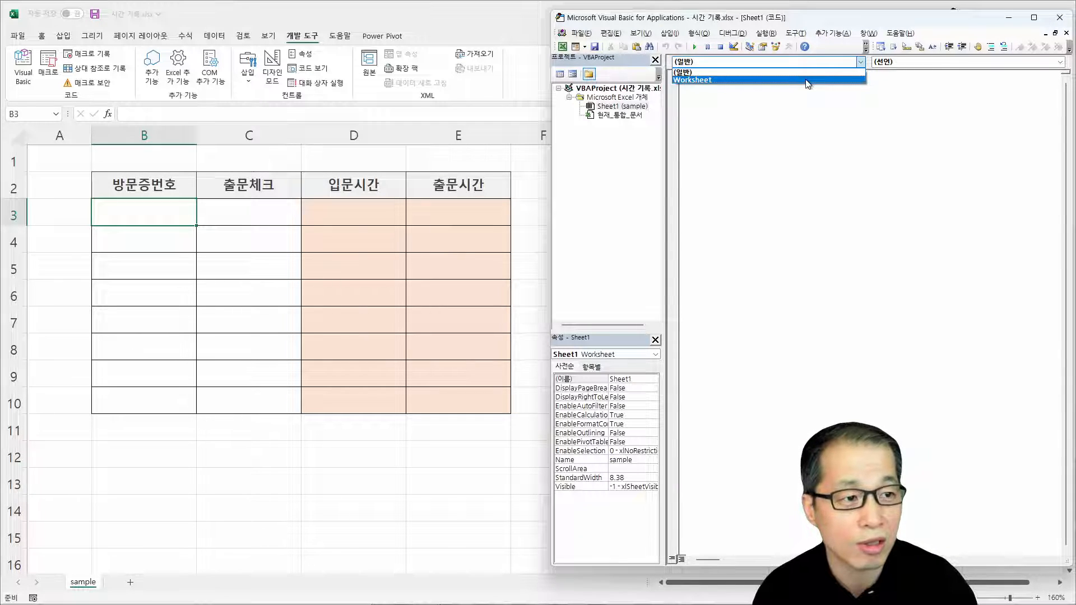
left_click(807, 80)
left_click(909, 65)
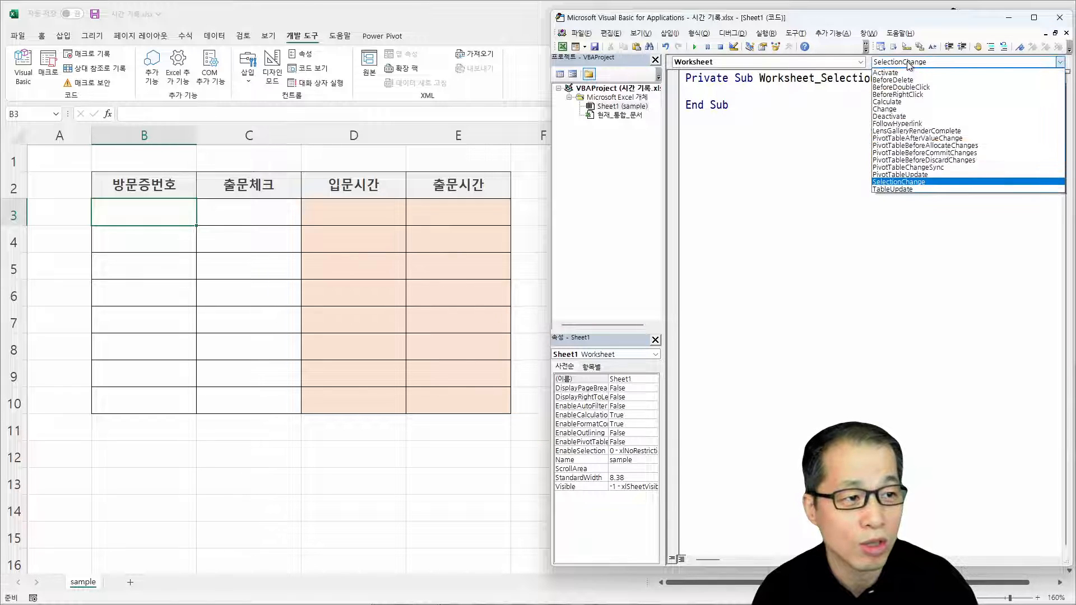
left_click(896, 110)
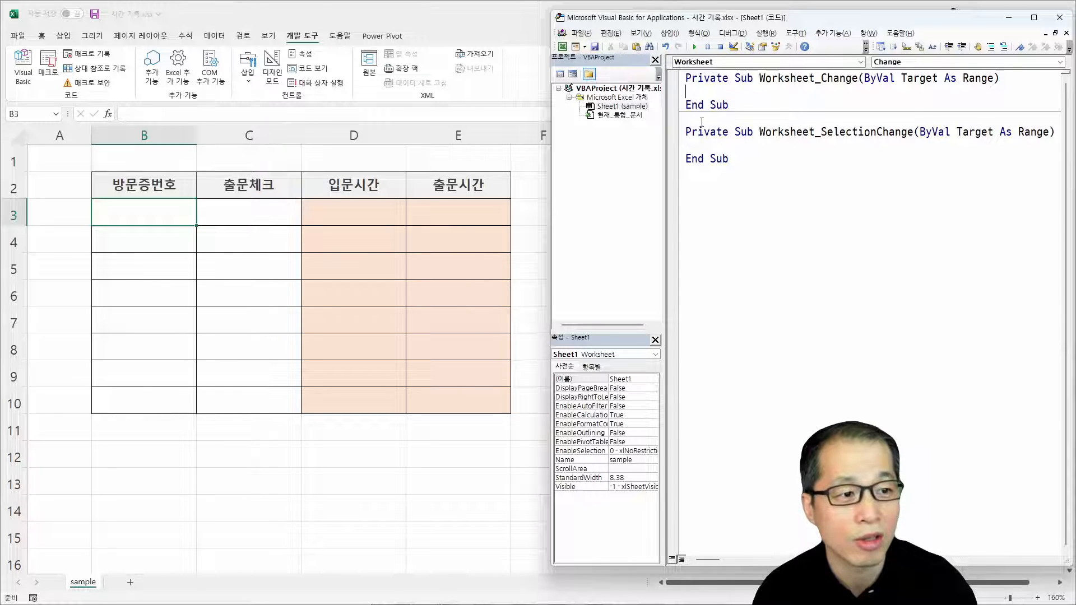
left_click_drag(701, 122, 735, 266)
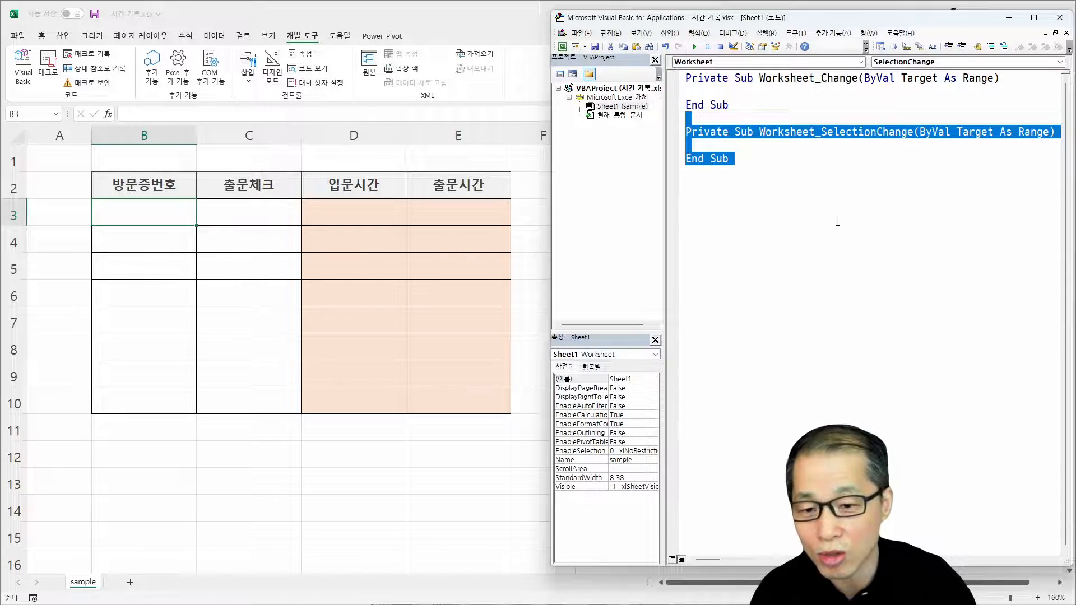
key("Delete")
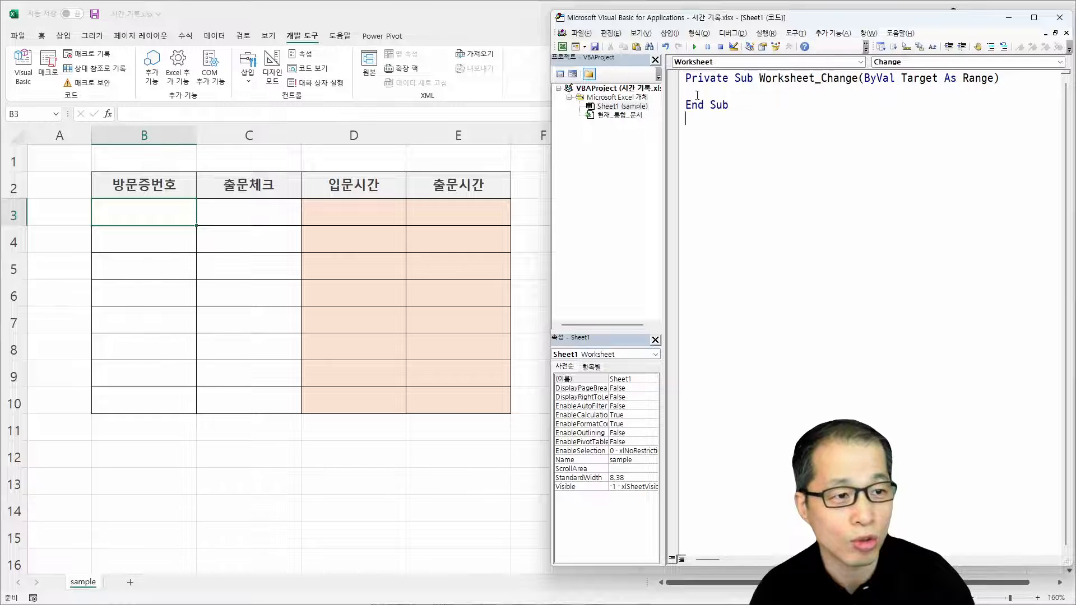
- Add a blank line above the Worksheet_Change procedure and an indented empty line inside its body
left_click(680, 78)
left_click(687, 78)
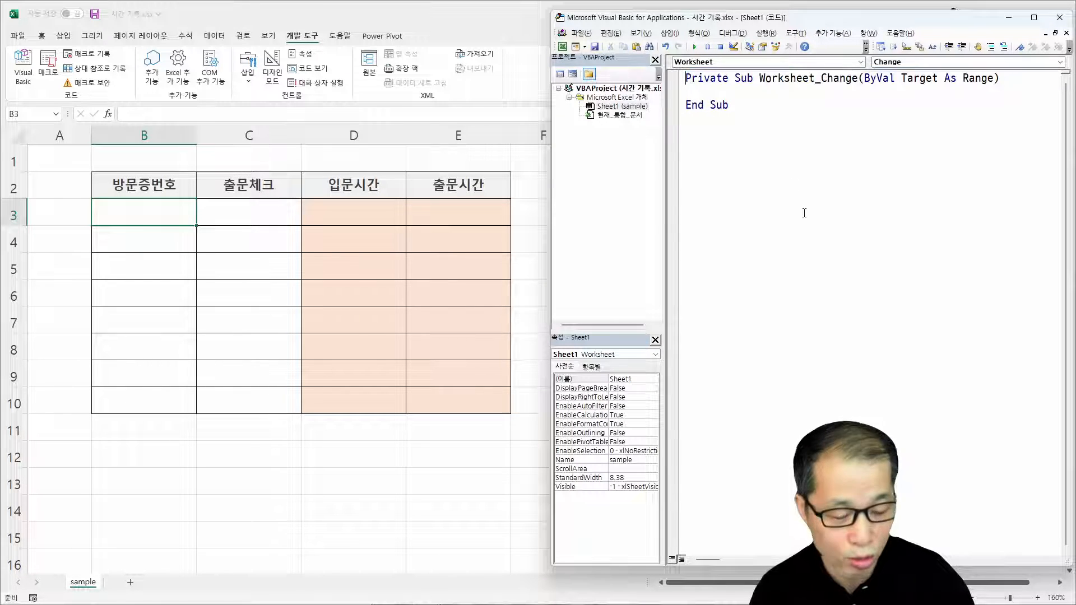
key("Return")
key("Down")
key("Return")
key("Return")
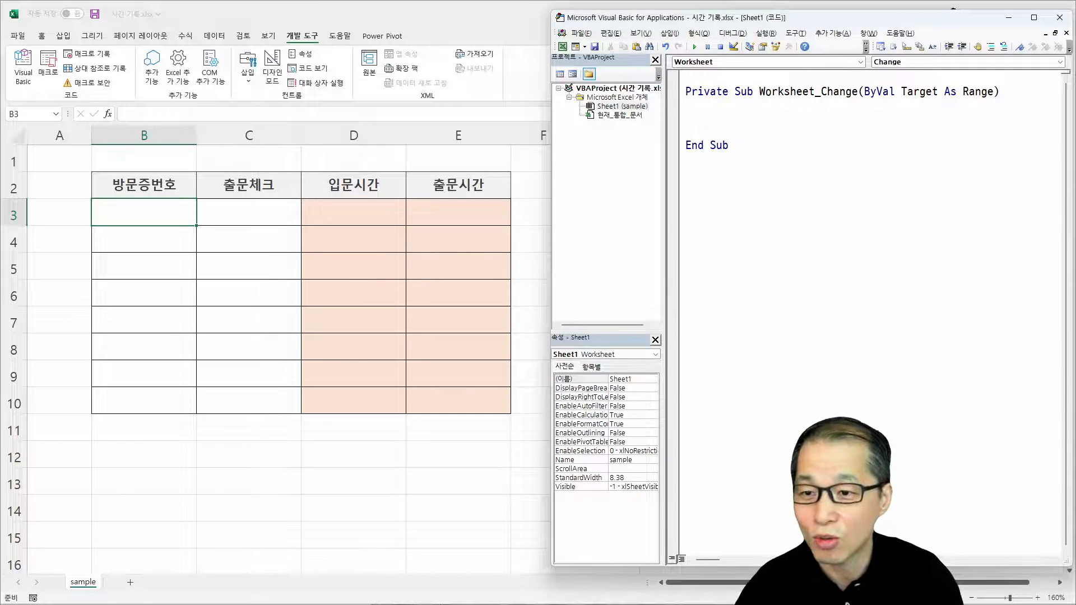
key("Tab")
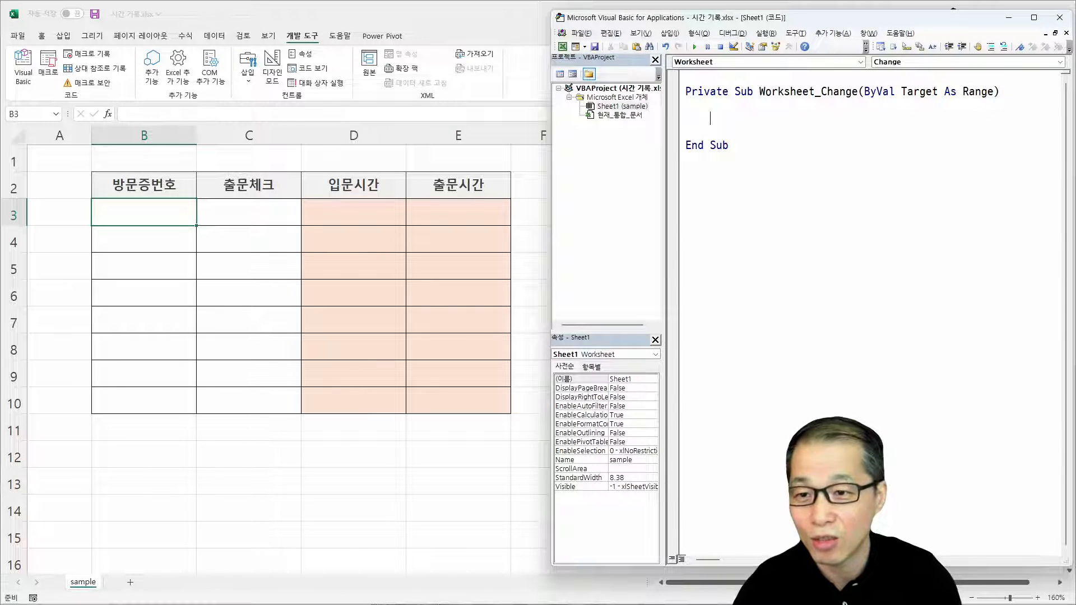
- Write the single-cell condition "If Target.Count = 1 Then" in the procedure, followed by blank lines
type("IF")
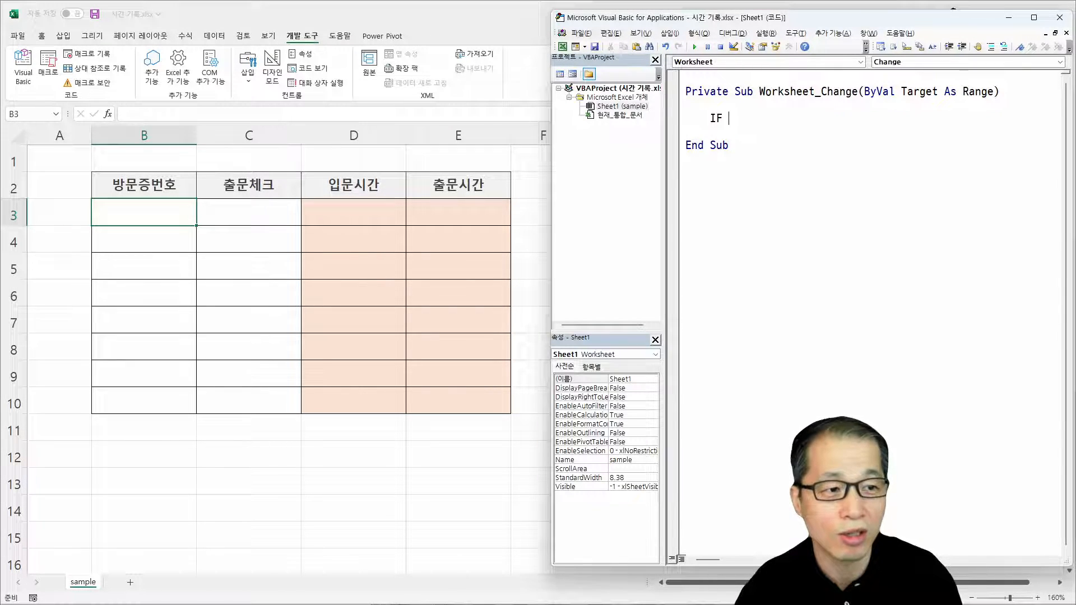
key("BackSpace")
key("BackSpace")
key("Caps_Lock")
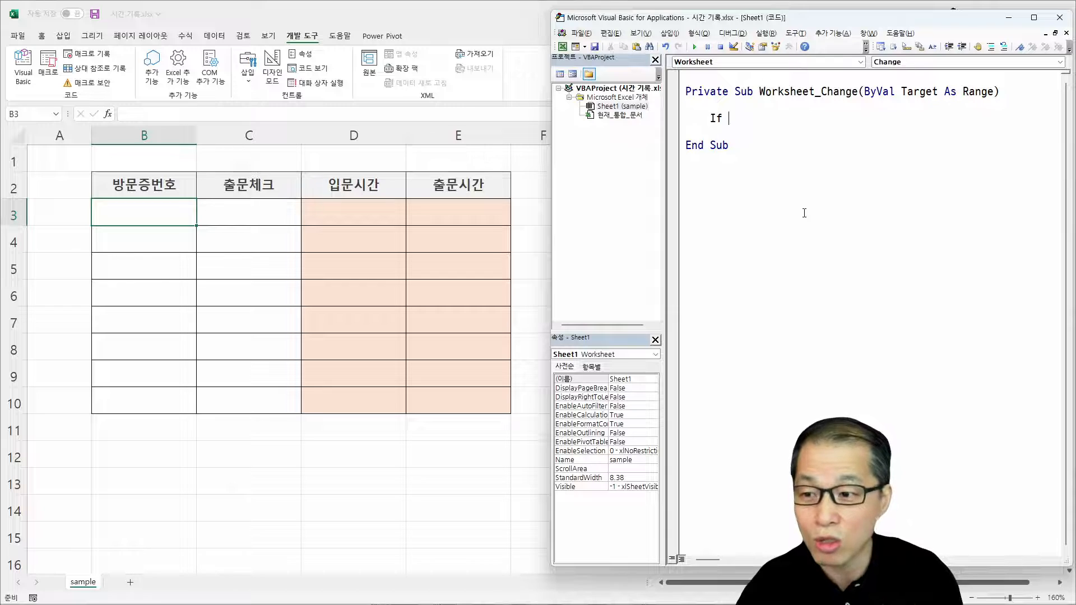
type("Targ")
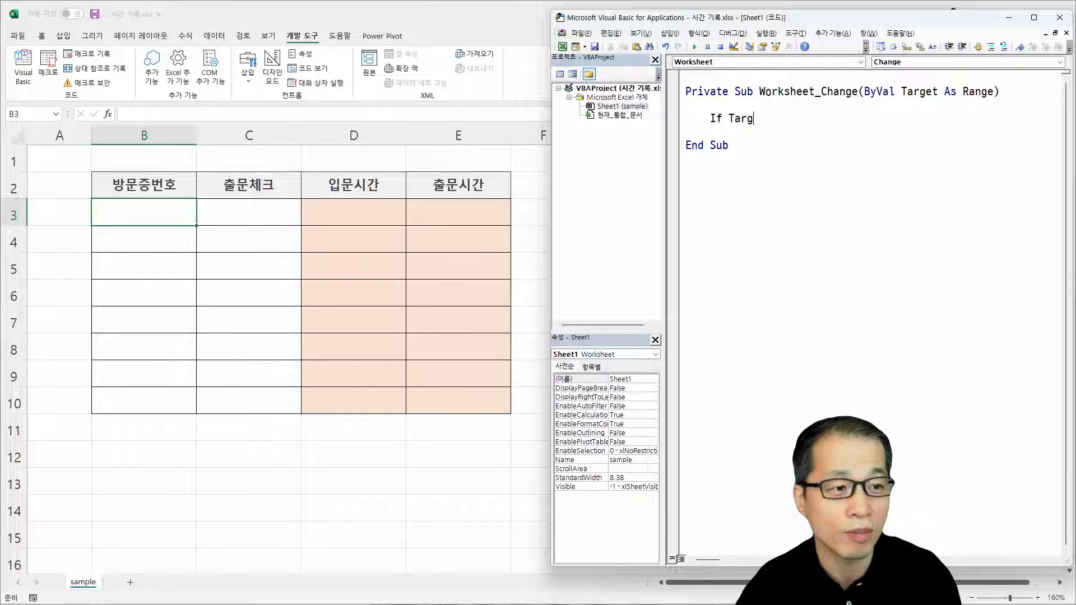
type("et.Count ")
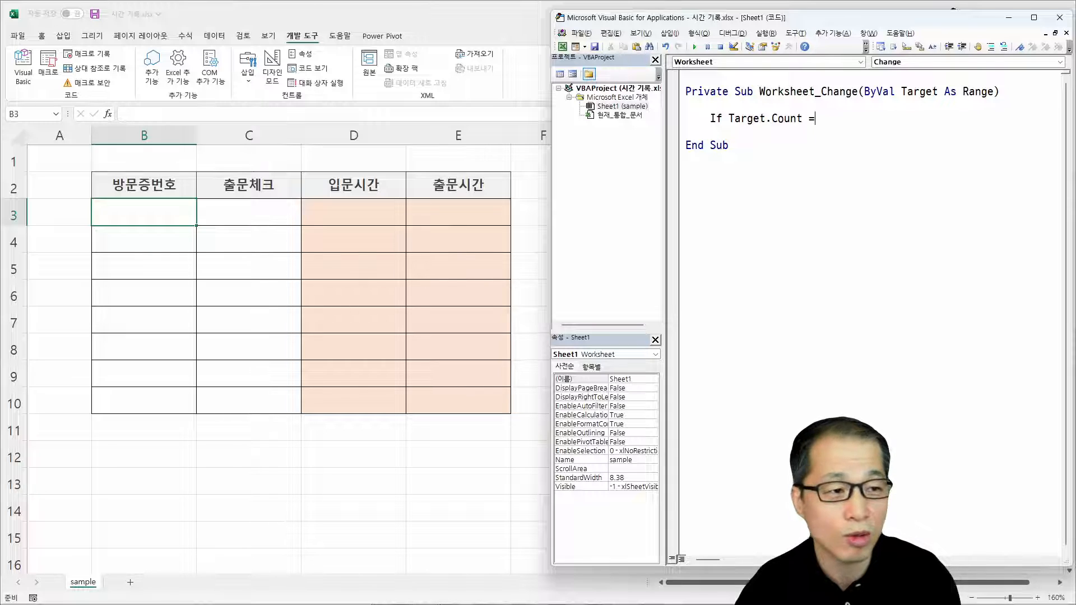
type("= 1 then")
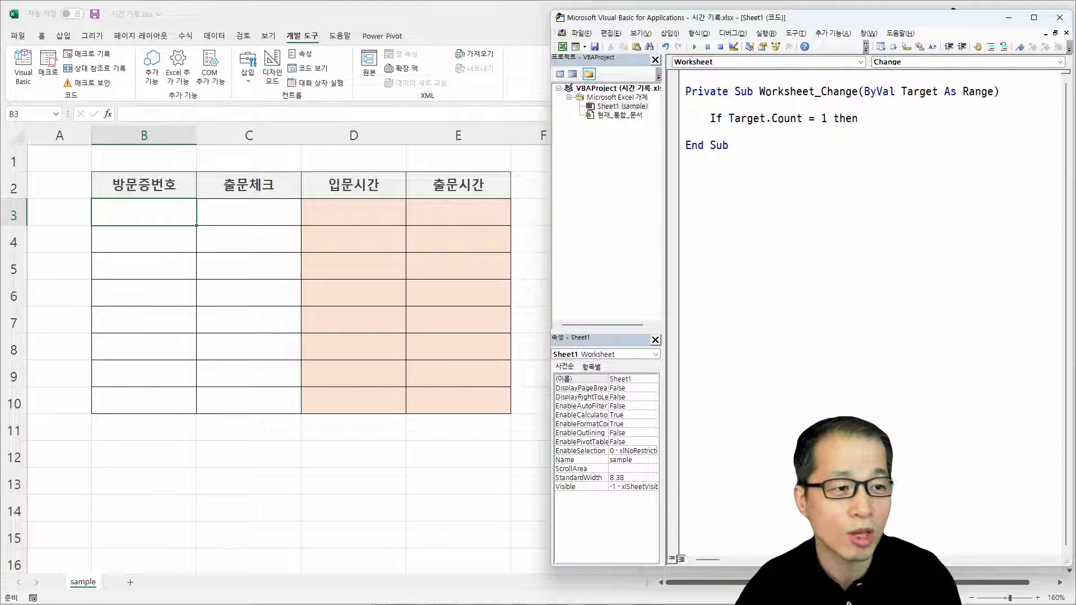
key("Return")
key("Return")
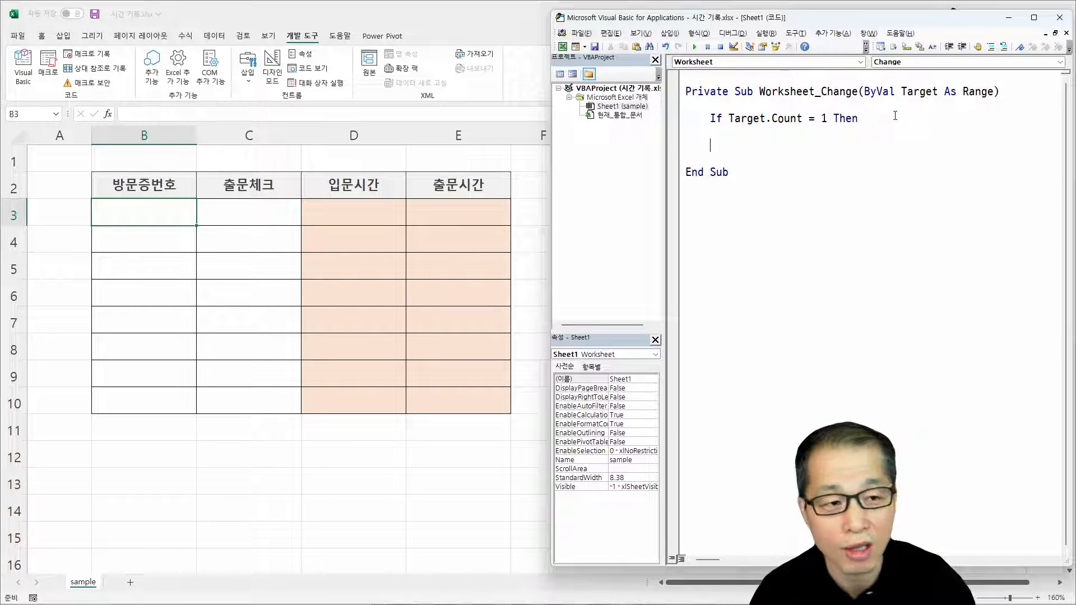
- Close the Target.Count condition with an End If statement, leaving empty lines inside the block
left_click_drag(820, 92, 859, 94)
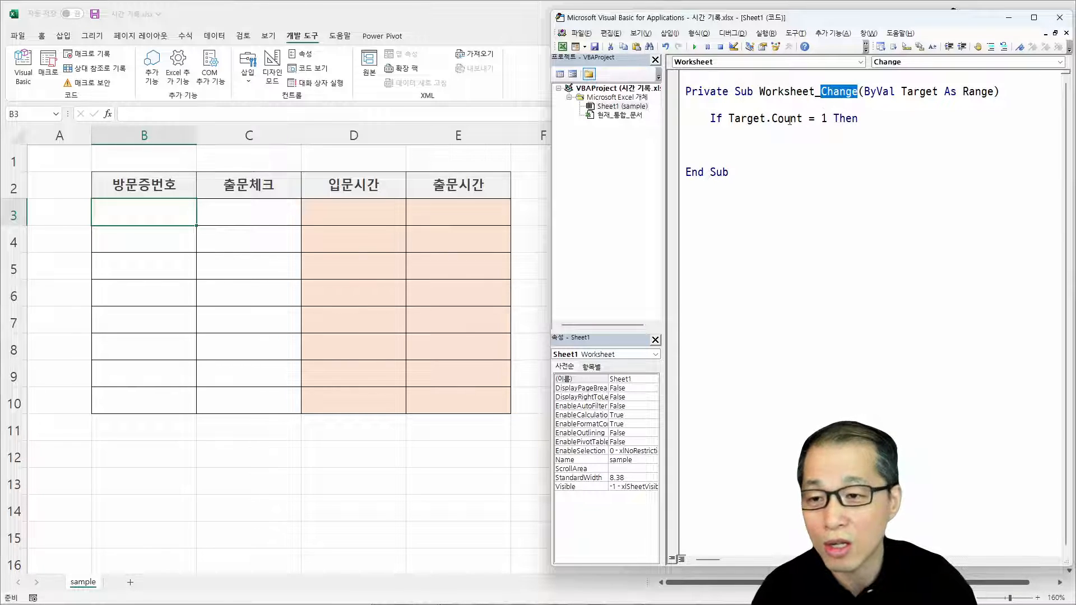
left_click(782, 162)
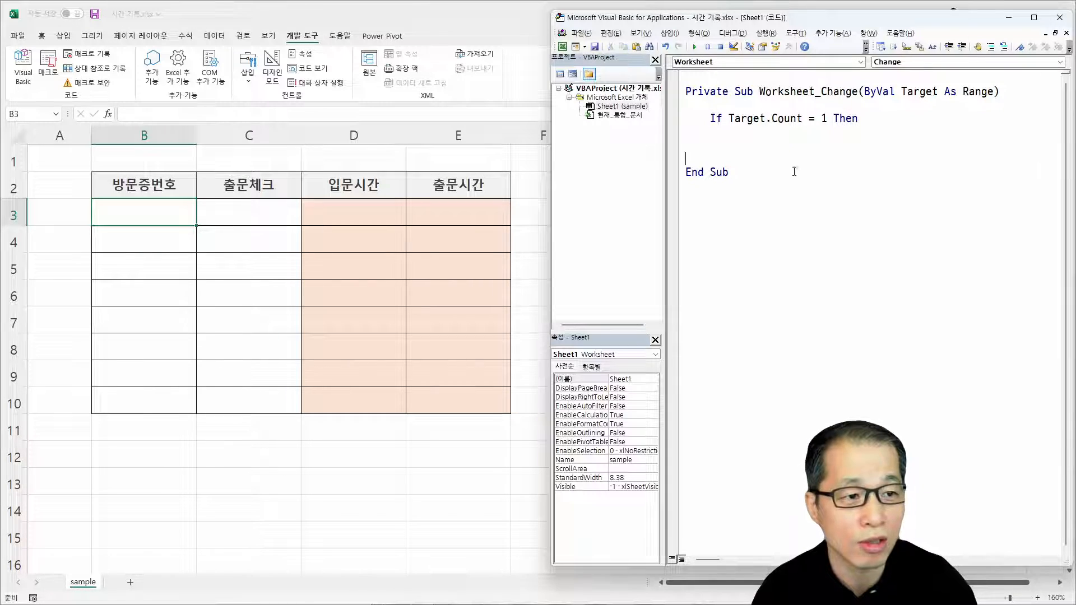
key("Return")
key("Return")
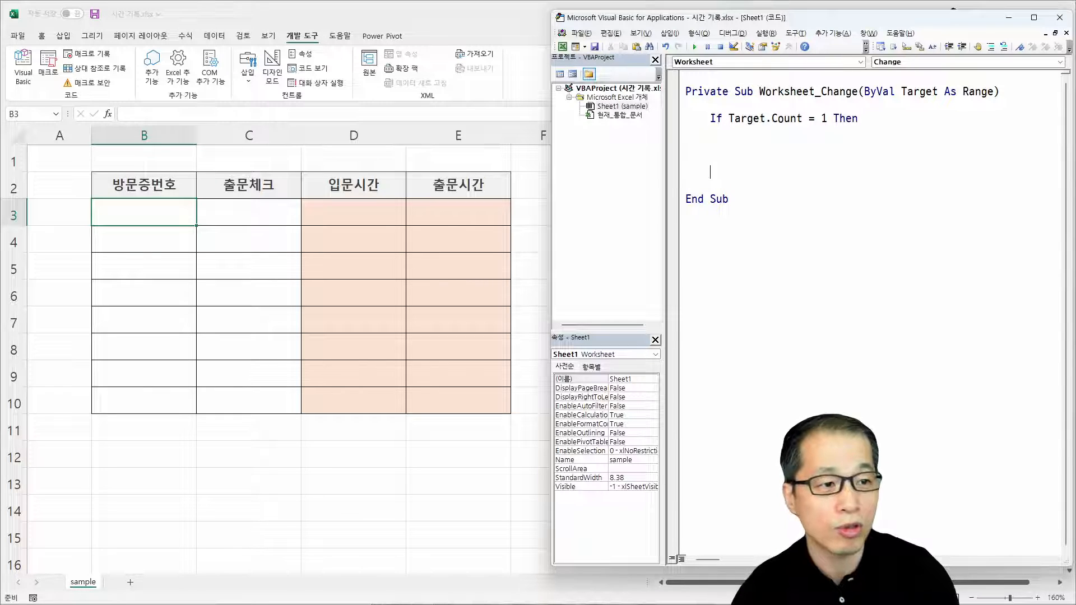
type("end if")
key("Up")
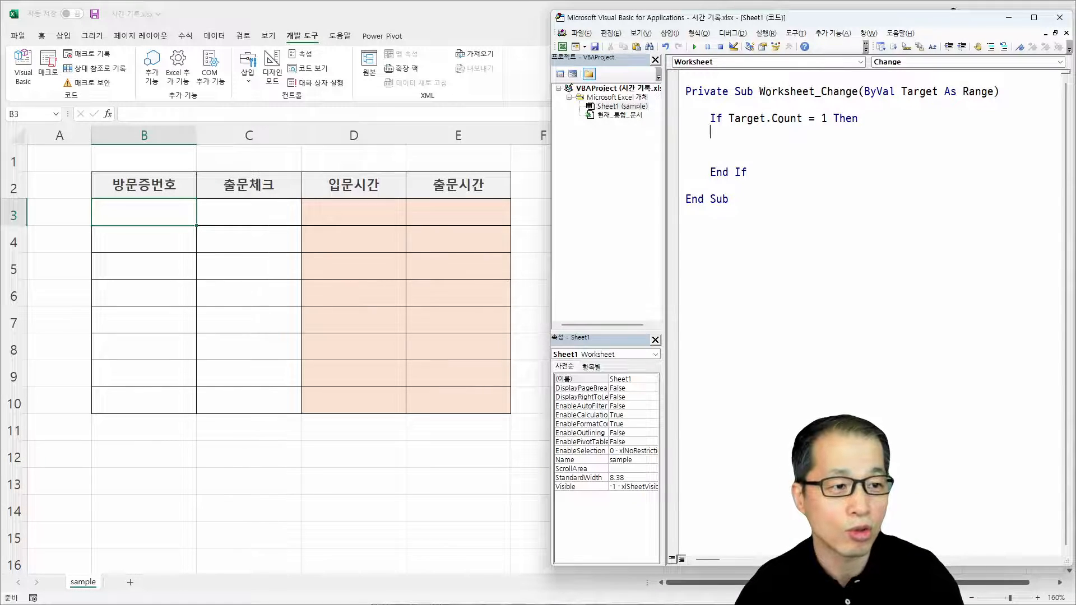
- Inside the Target.Count block, write the indented condition "If Not Intersect(Target, Range("B3:C10")) Is Nothing Then"
key("Tab")
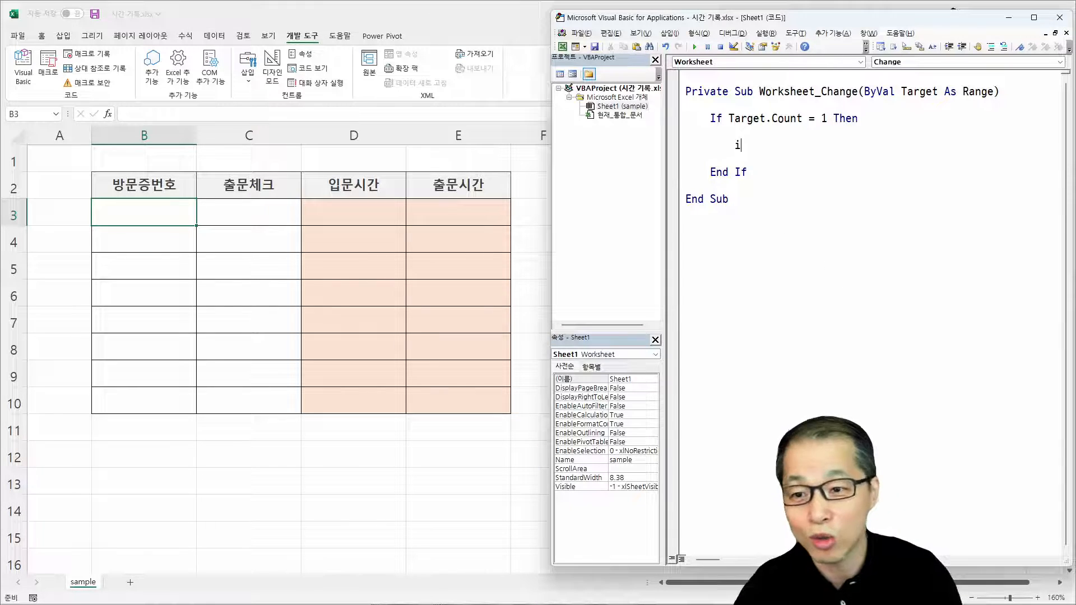
type("if not ")
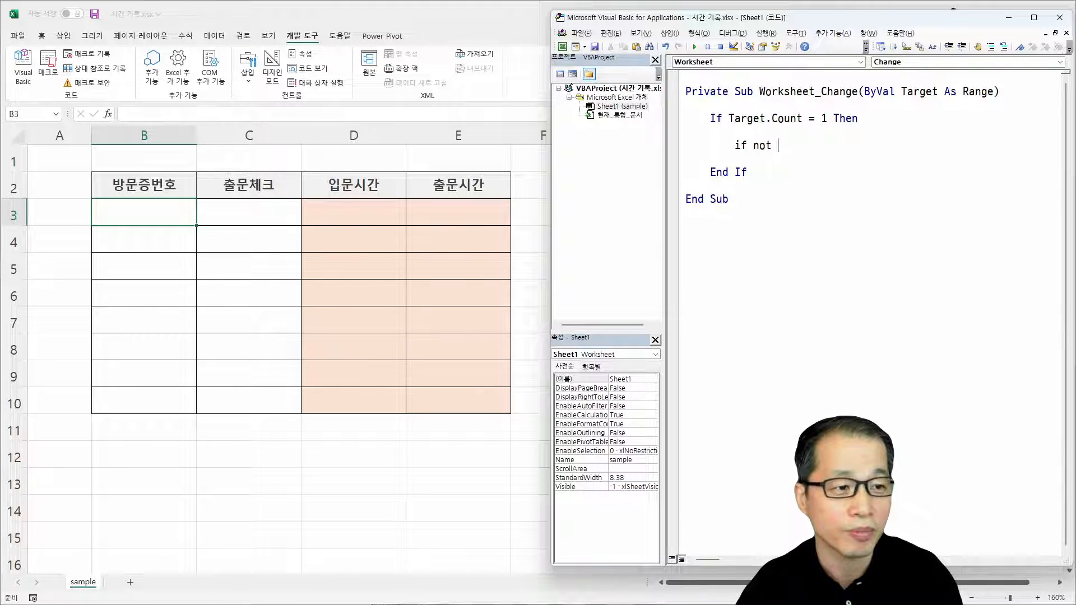
type("inter")
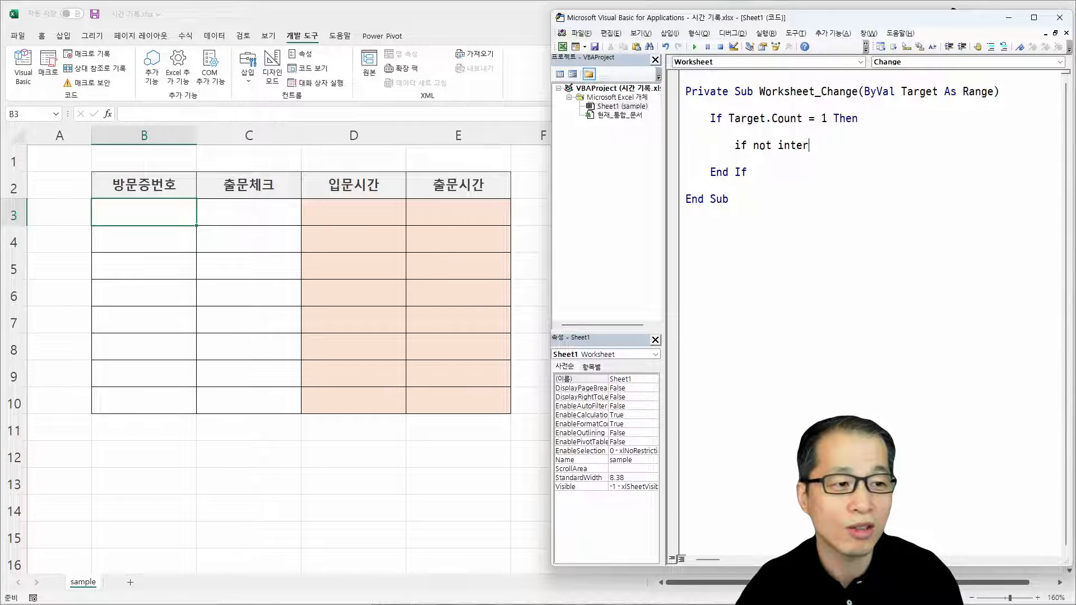
type("sect(")
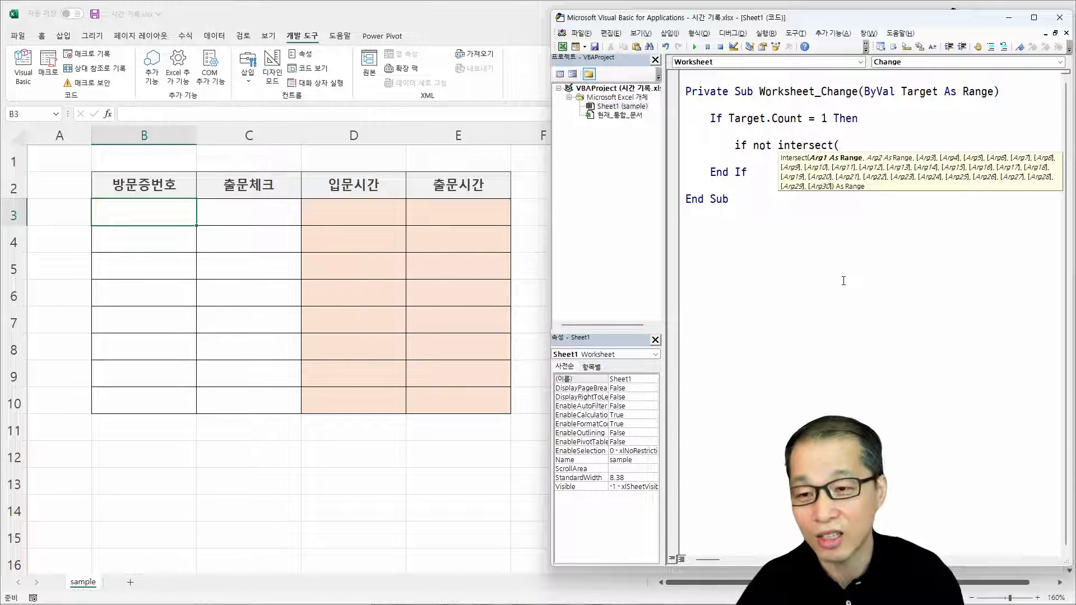
type("target,")
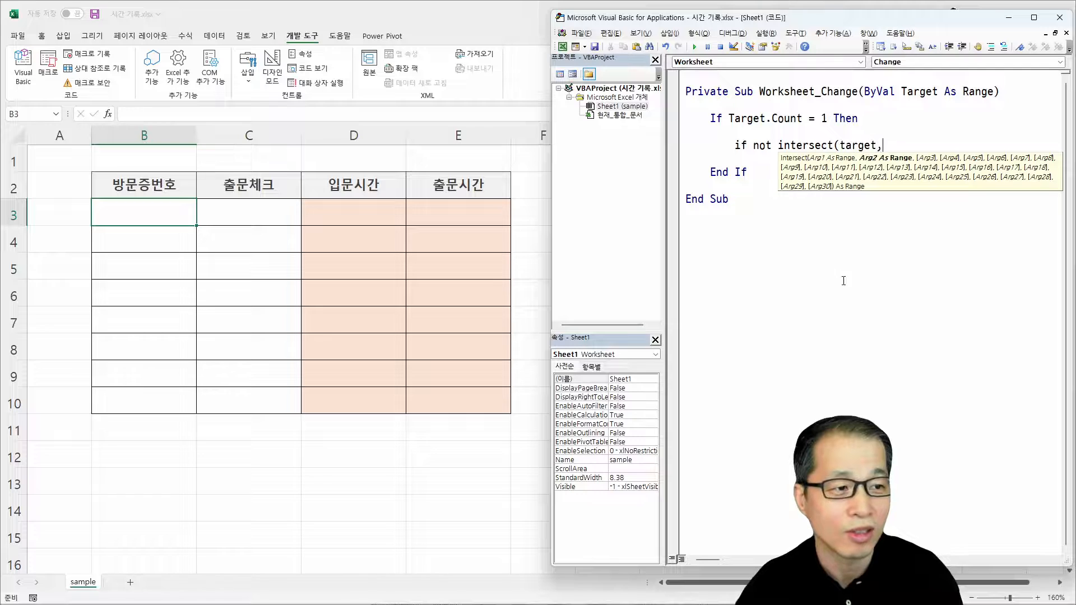
type(" Range(\"")
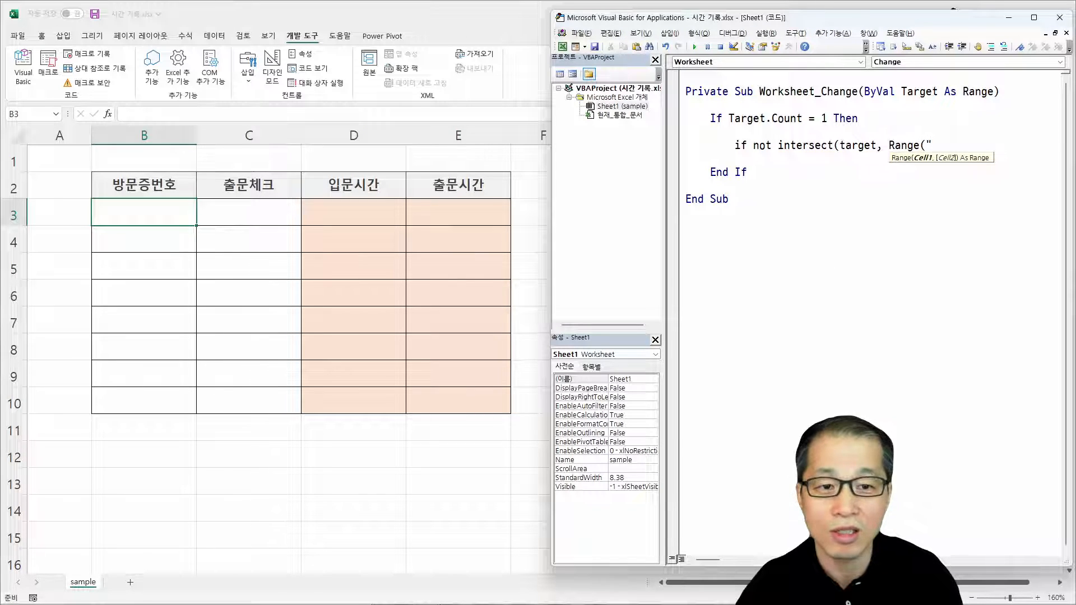
type("B3:C")
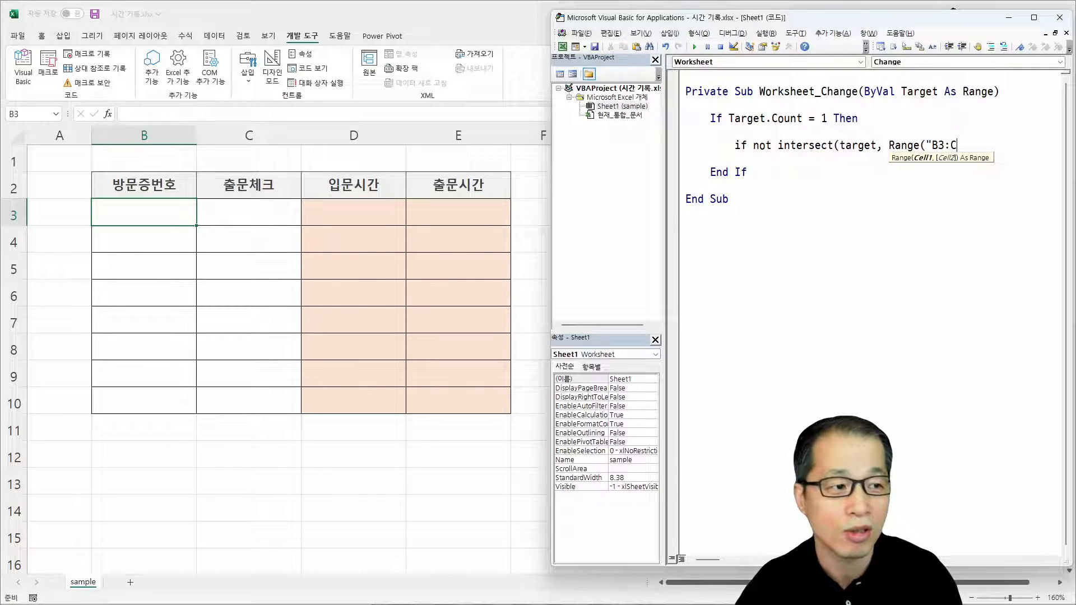
type("10\"))")
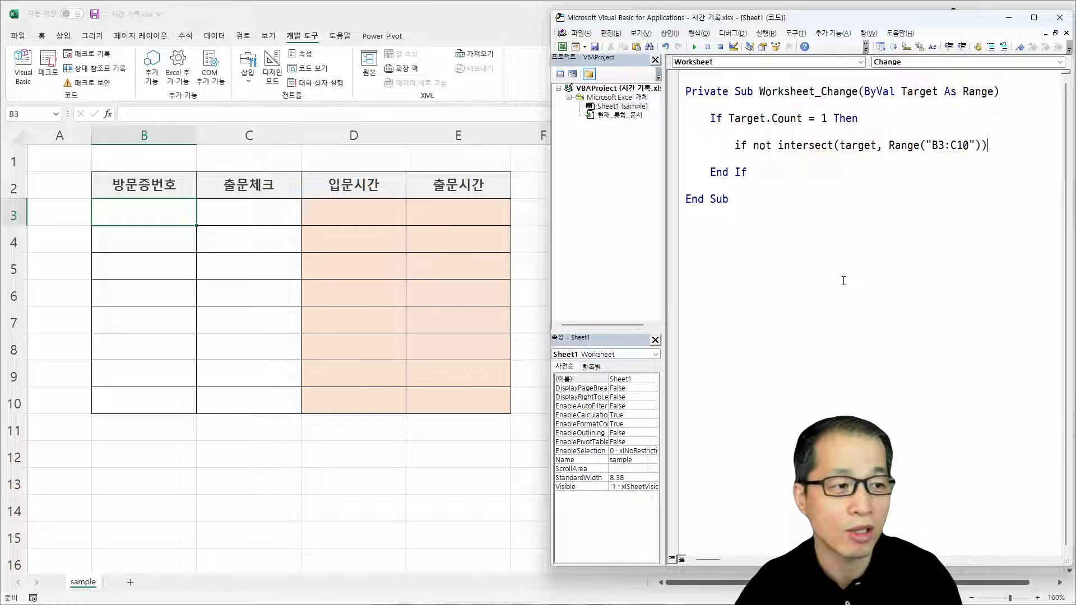
type(" s")
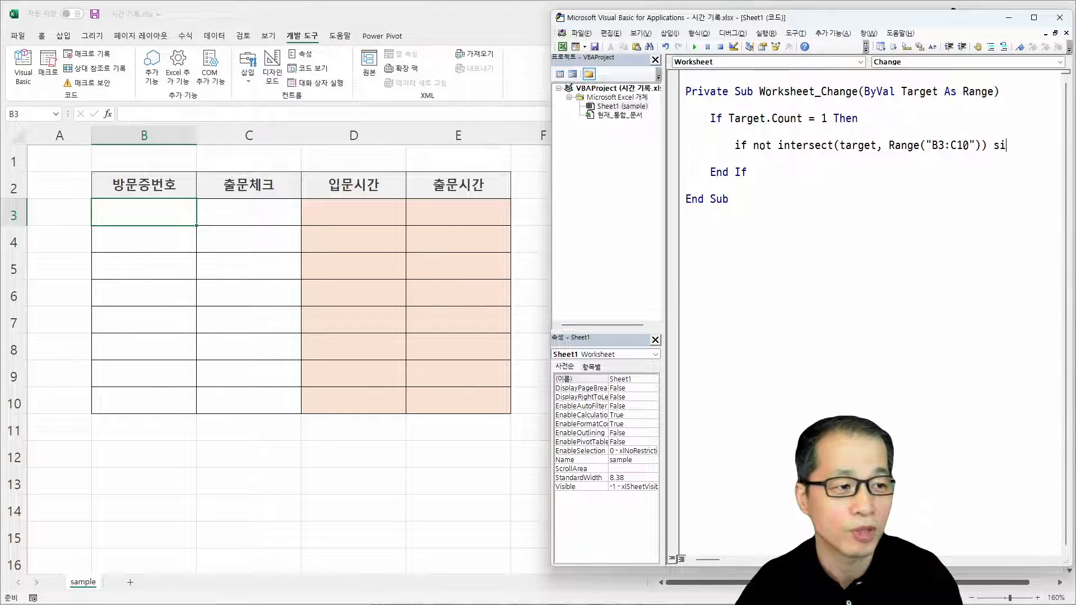
key("BackSpace")
type("is nohtin")
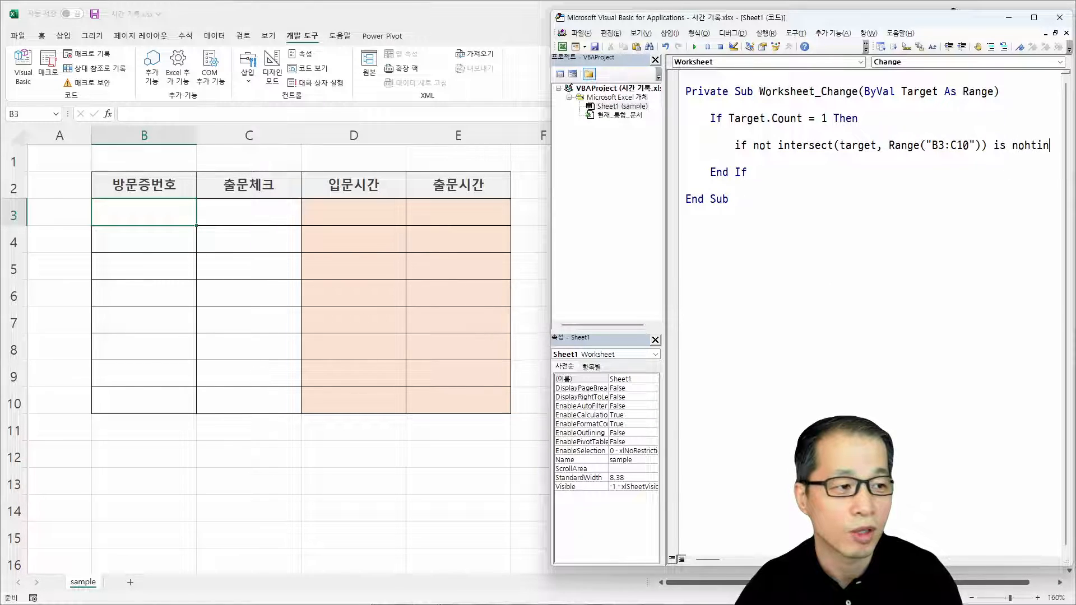
key("BackSpace")
type("hing then")
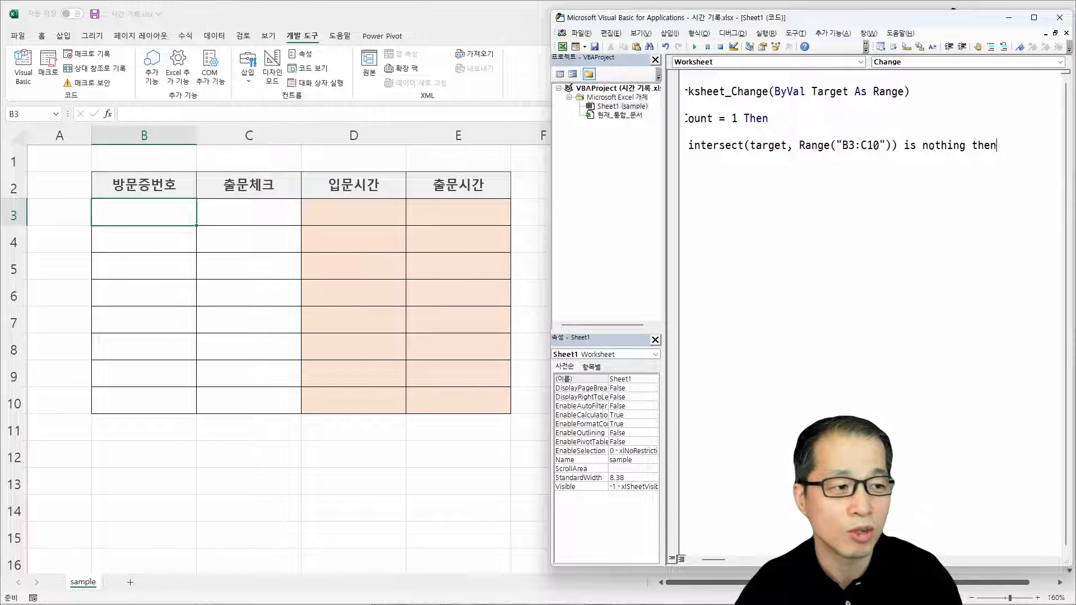
- Close the Intersect condition with an End If statement, leaving blank lines inside the block
key("Return")
key("Return")
type("end  i")
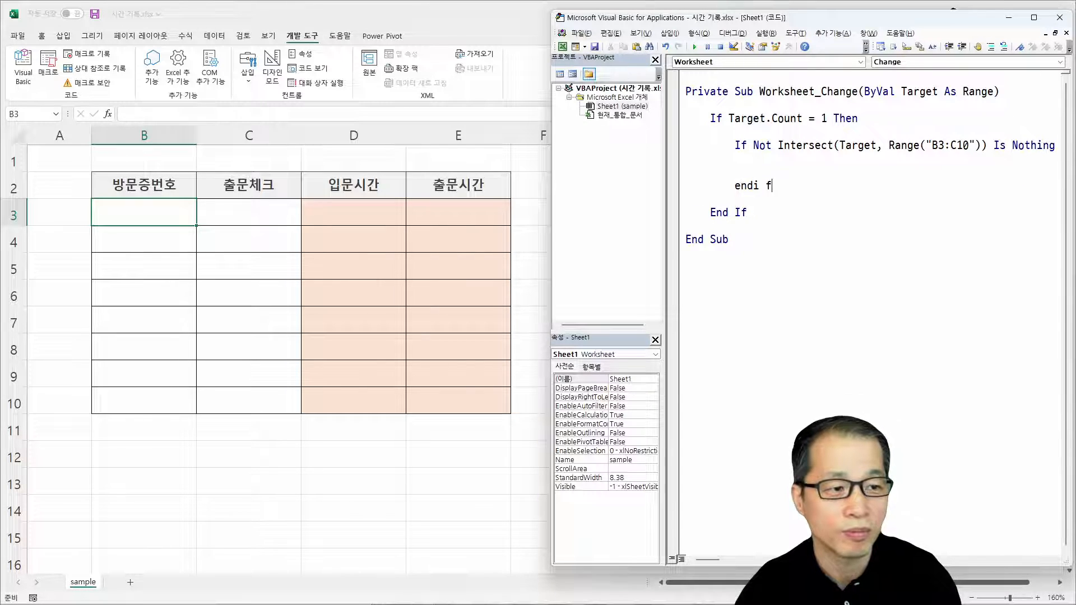
key("BackSpace")
key("BackSpace")
type("if")
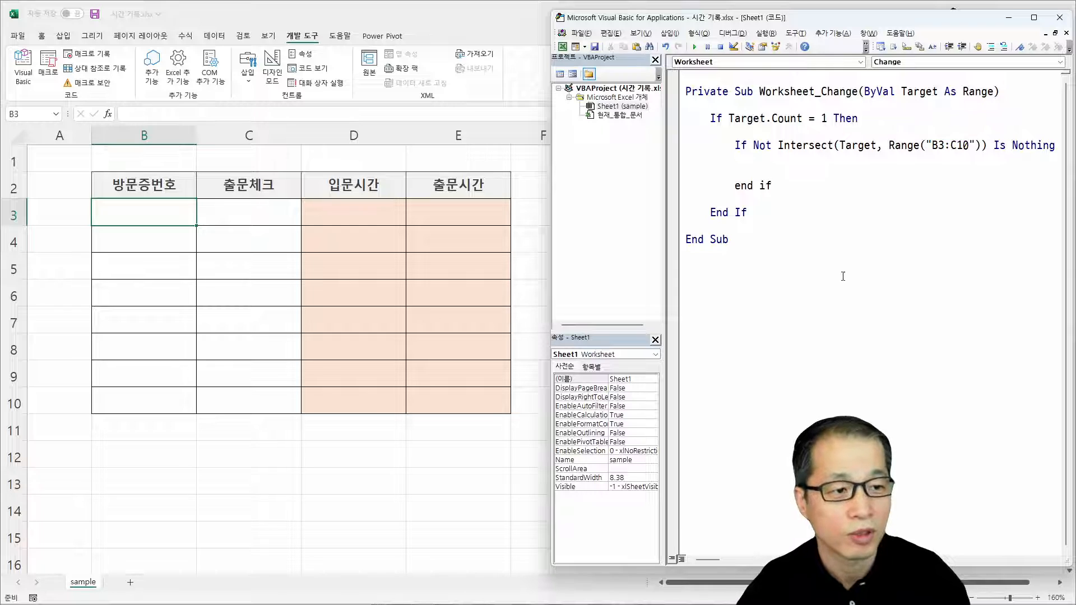
- Widen the code pane by narrowing the project and properties panes so the whole Intersect line fits
left_click_drag(665, 186, 600, 186)
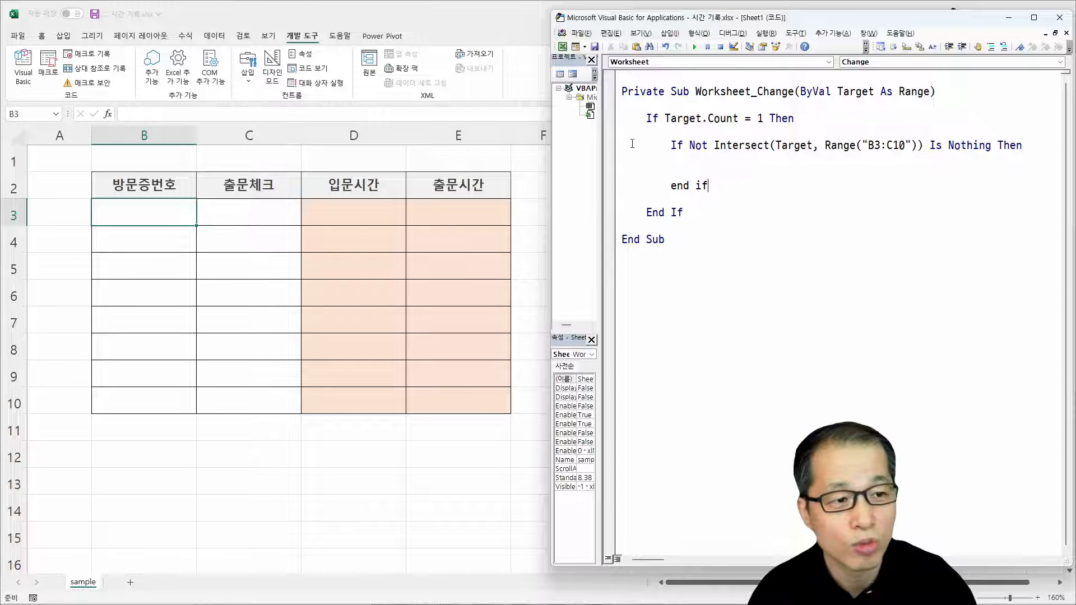
left_click(609, 145)
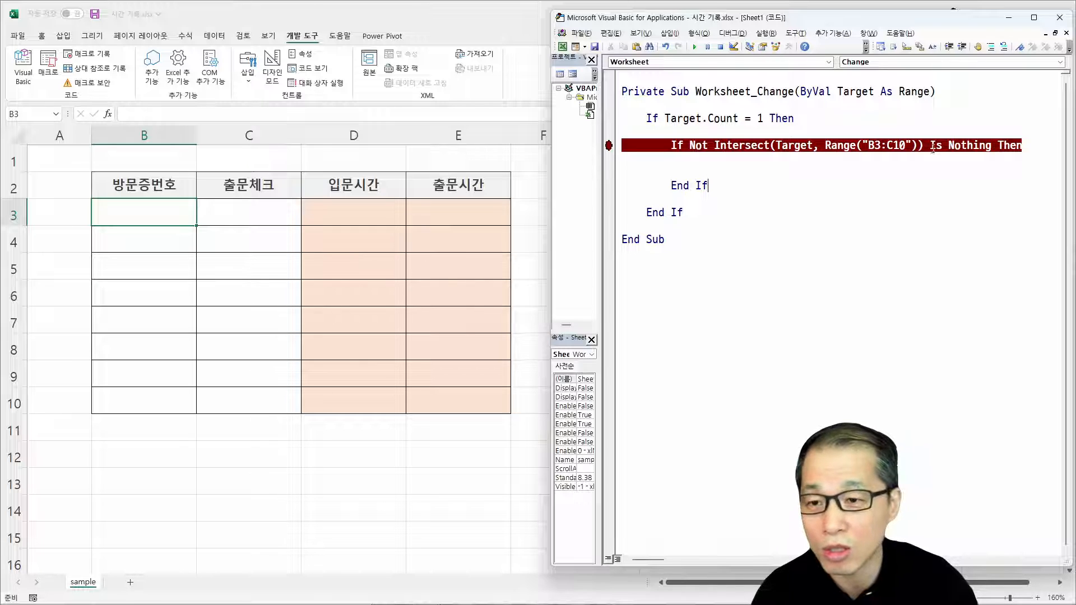
left_click(609, 147)
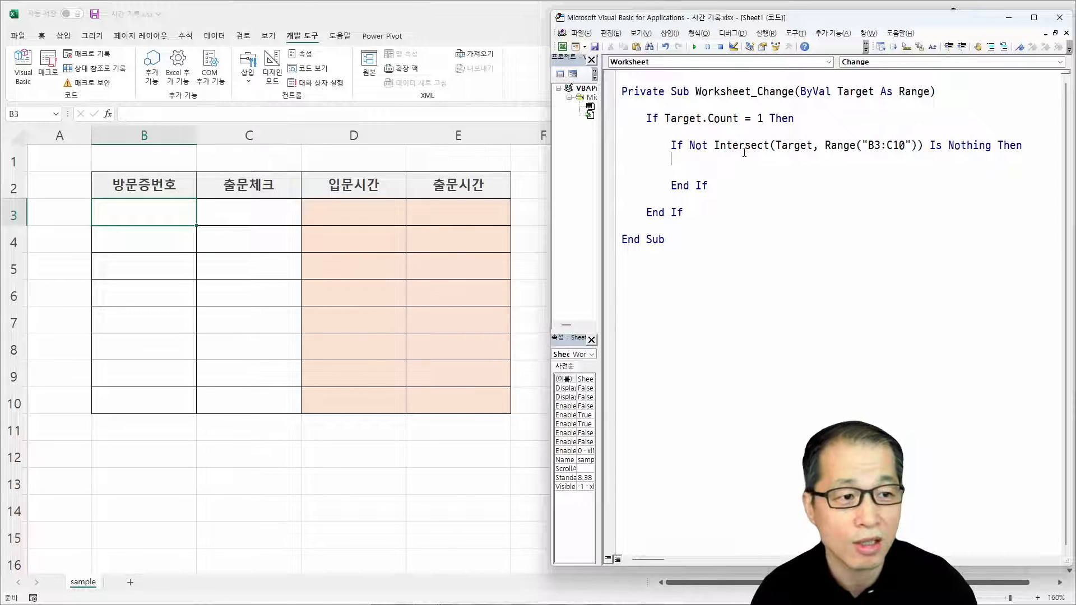
- Write the nested condition "If Target = Empty Then" inside the Intersect block, followed by blank lines
key("Return")
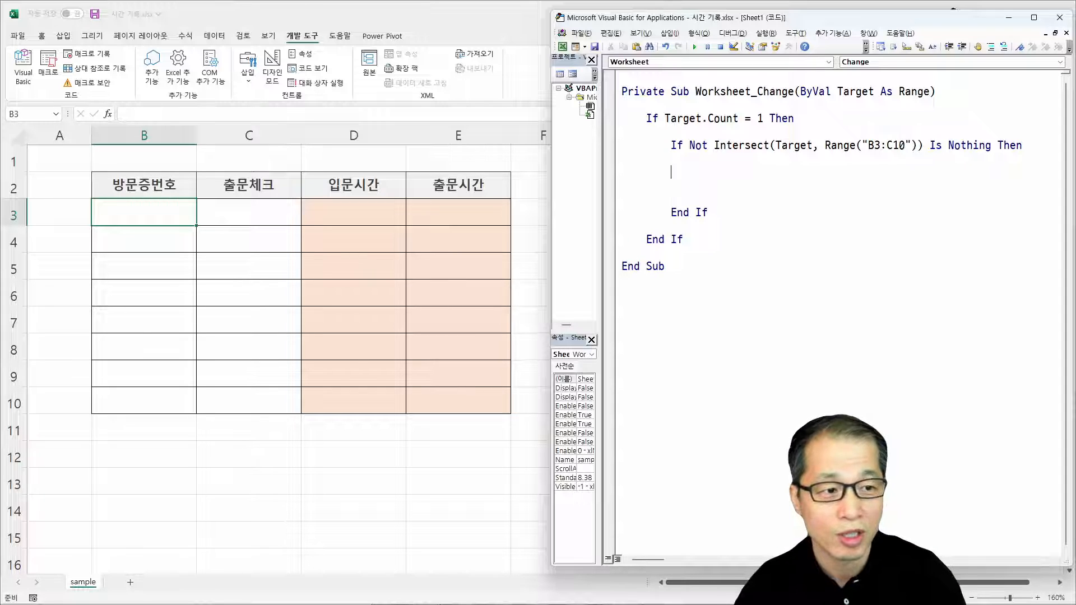
key("Tab")
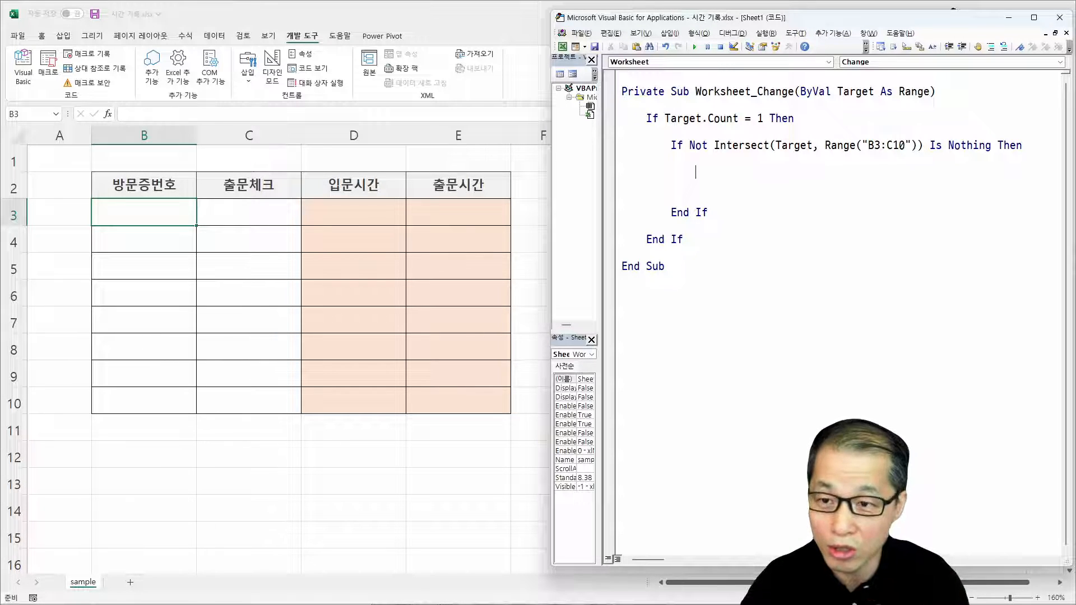
type("if ")
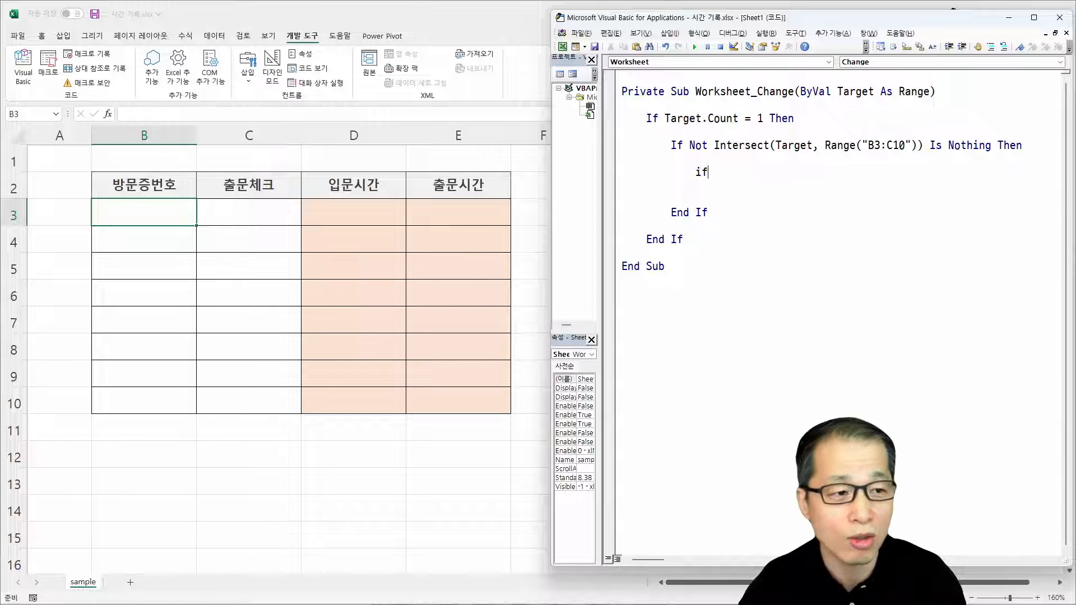
type("target")
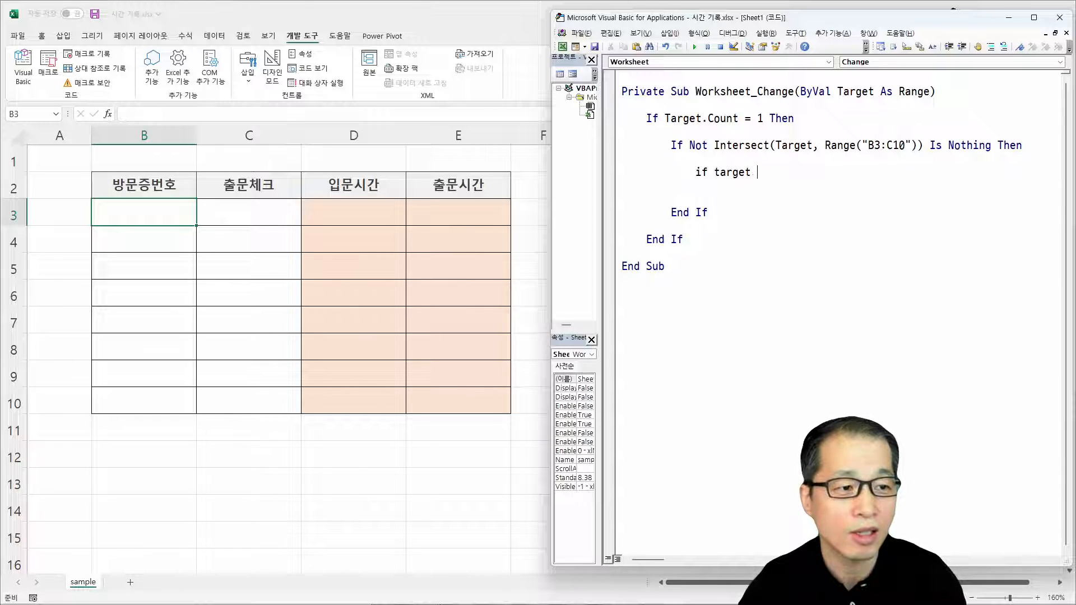
type(" = emptyh")
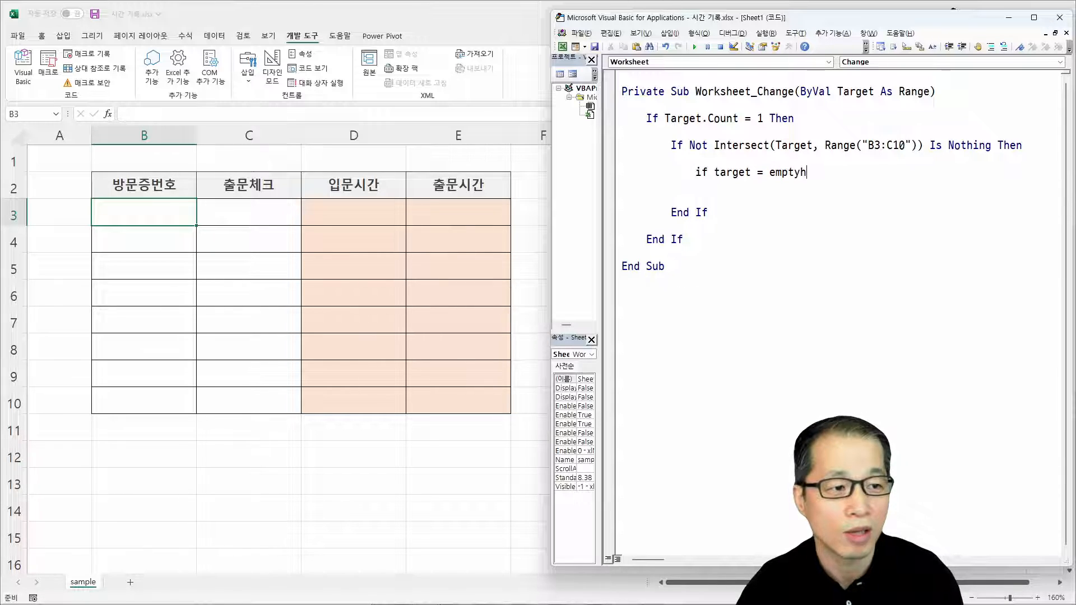
type(" then")
key("Return")
key("Return")
key("Return")
key("Return")
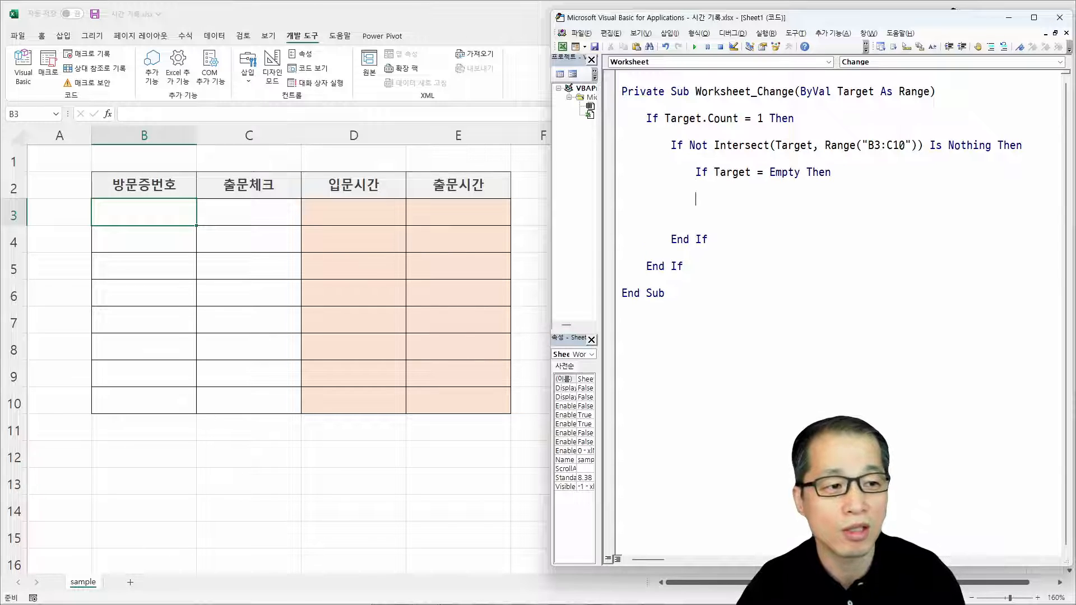
- Add an Else branch to the Target = Empty condition, followed by blank lines
type("el;se")
key("BackSpace")
key("BackSpace")
key("BackSpace")
type("se'")
key("Return")
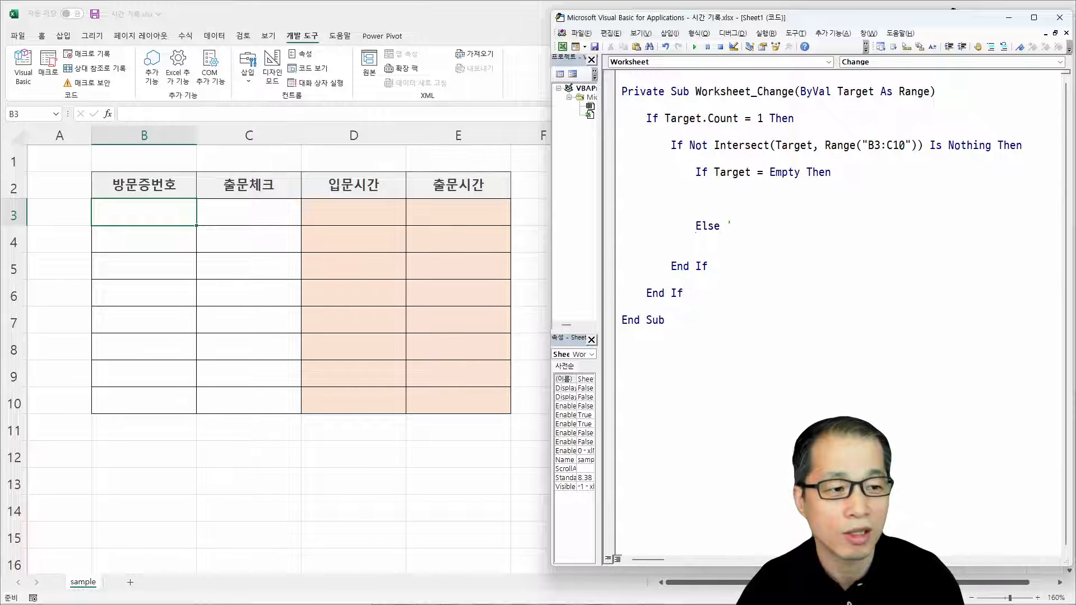
key("BackSpace")
key("BackSpace")
key("BackSpace")
key("BackSpace")
key("BackSpace")
key("Return")
key("Return")
key("Return")
key("Return")
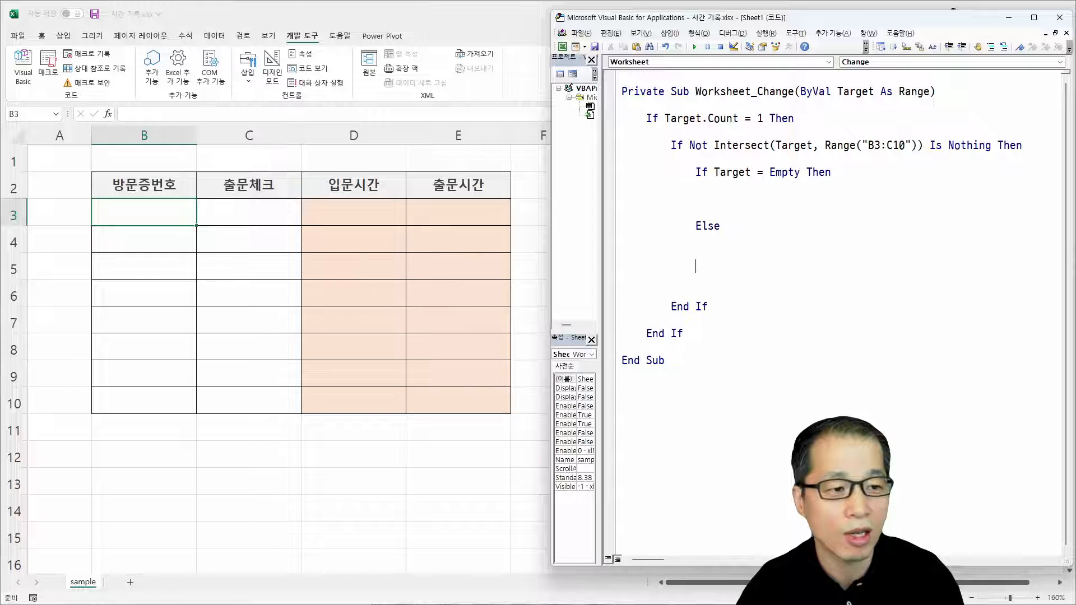
- Close the Target = Empty condition with an End If statement
type("endi f")
key("BackSpace")
type("i")
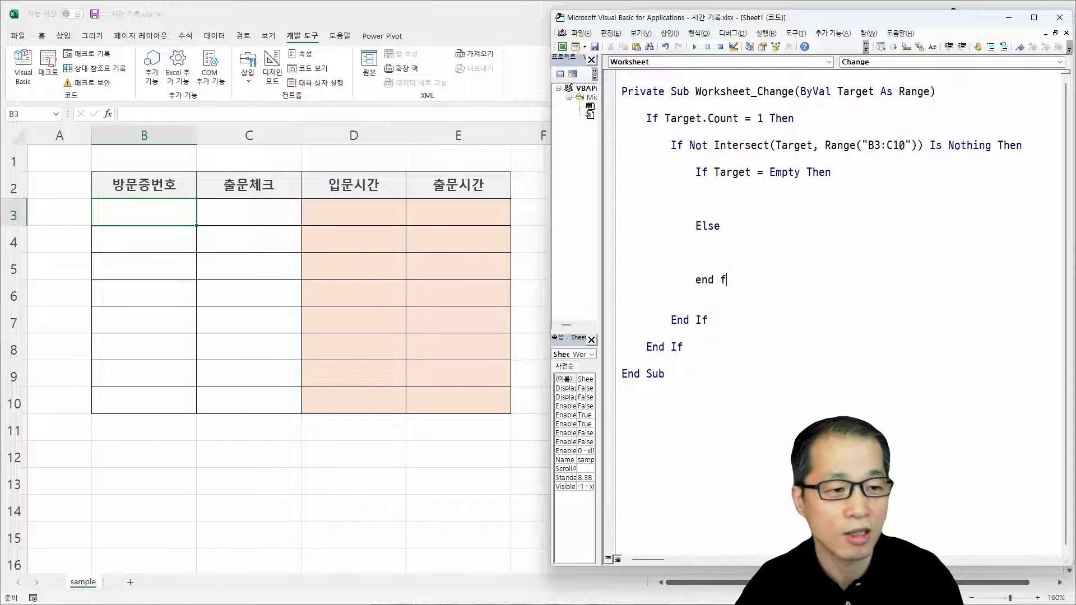
key("BackSpace")
type("if")
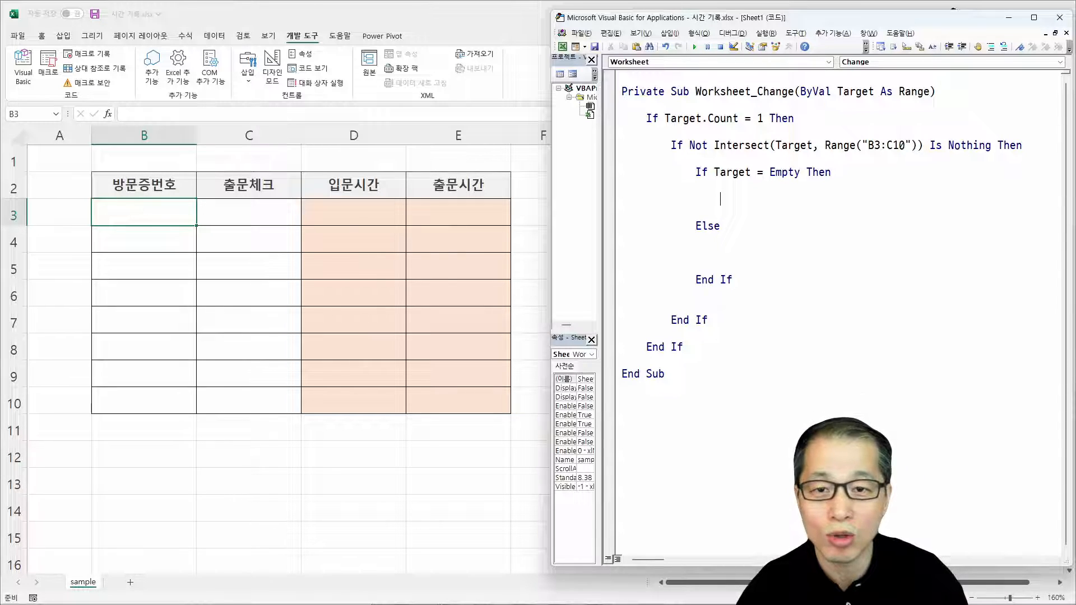
key("ctrl+2")
mouse_move(153, 217)
left_mouse_down()
mouse_move(165, 188)
mouse_move(343, 212)
mouse_move(356, 199)
left_mouse_up()
mouse_move(267, 208)
left_mouse_down()
mouse_move(283, 203)
mouse_move(276, 198)
mouse_move(336, 241)
mouse_move(451, 238)
mouse_move(427, 229)
mouse_move(457, 226)
mouse_move(458, 244)
left_mouse_up()
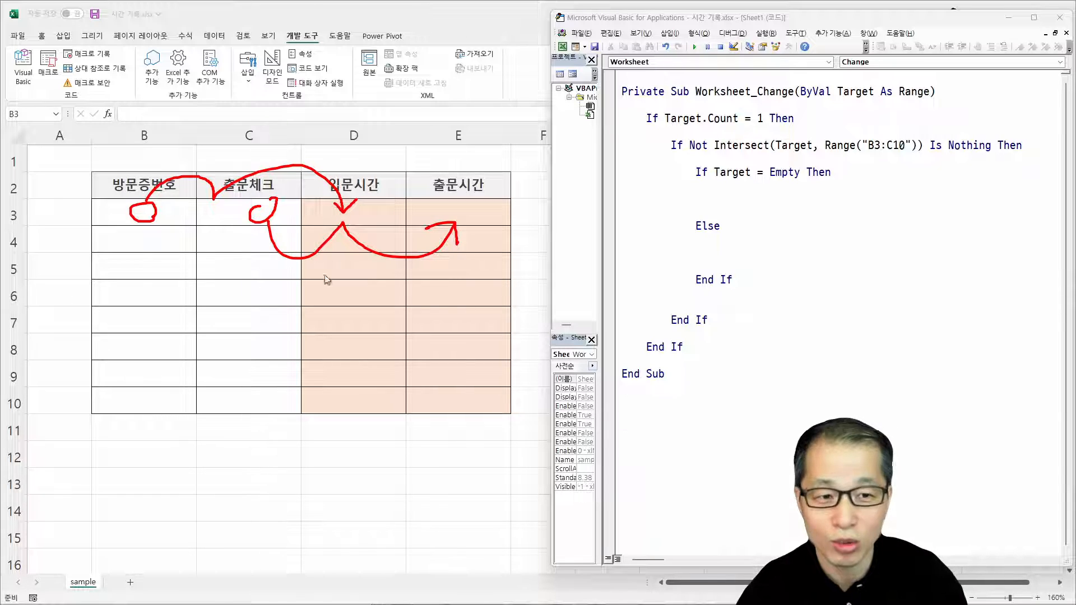
- In the Target = Empty branch, write the statement "Target.Offset(0, 2).ClearContents"
left_click(754, 202)
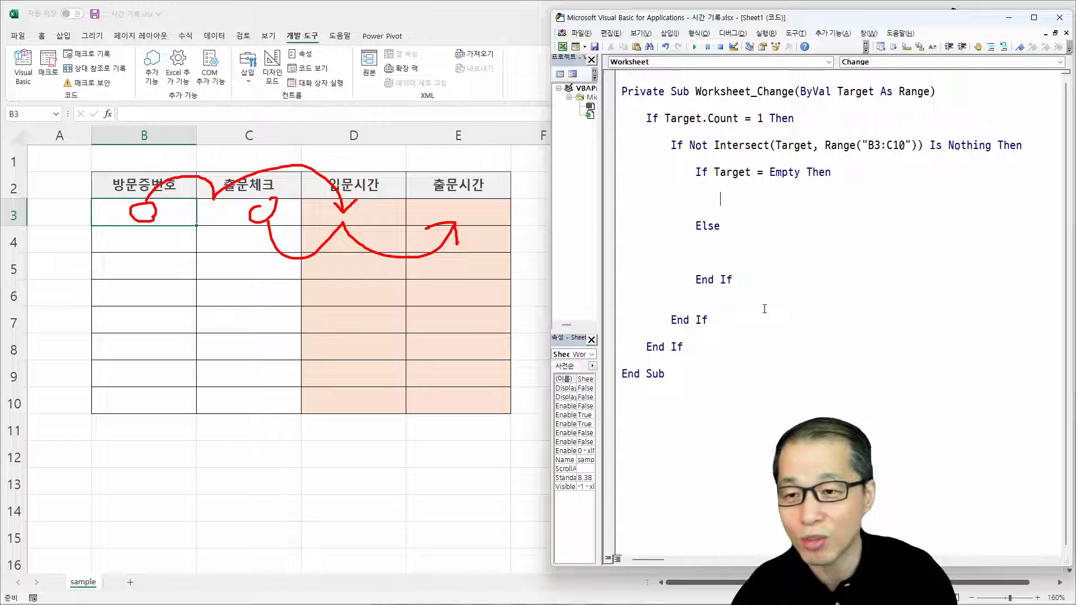
type("Targe.")
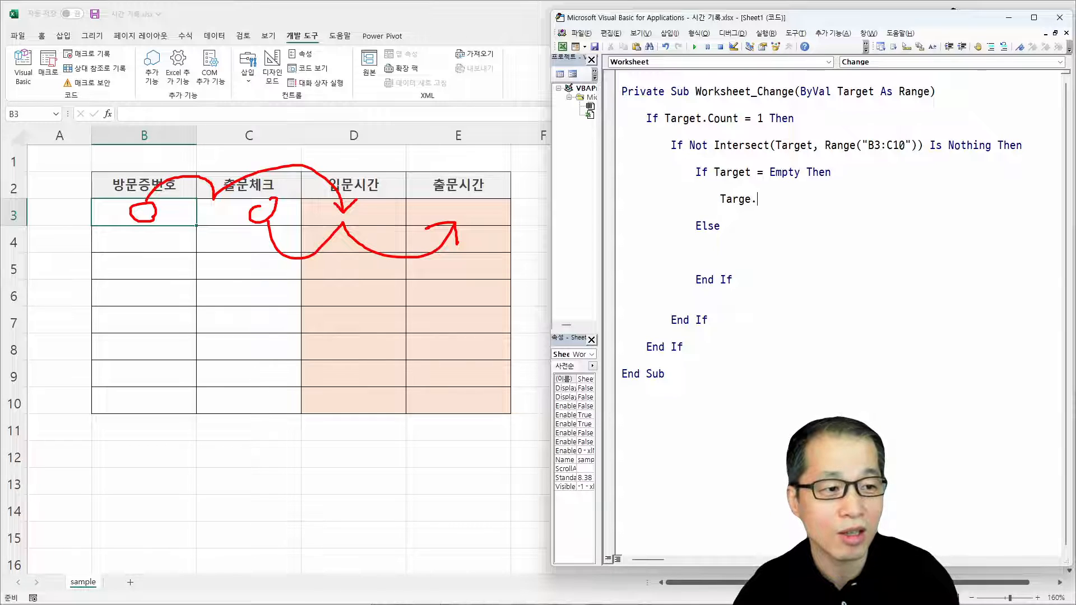
key("BackSpace")
type("t.Offste")
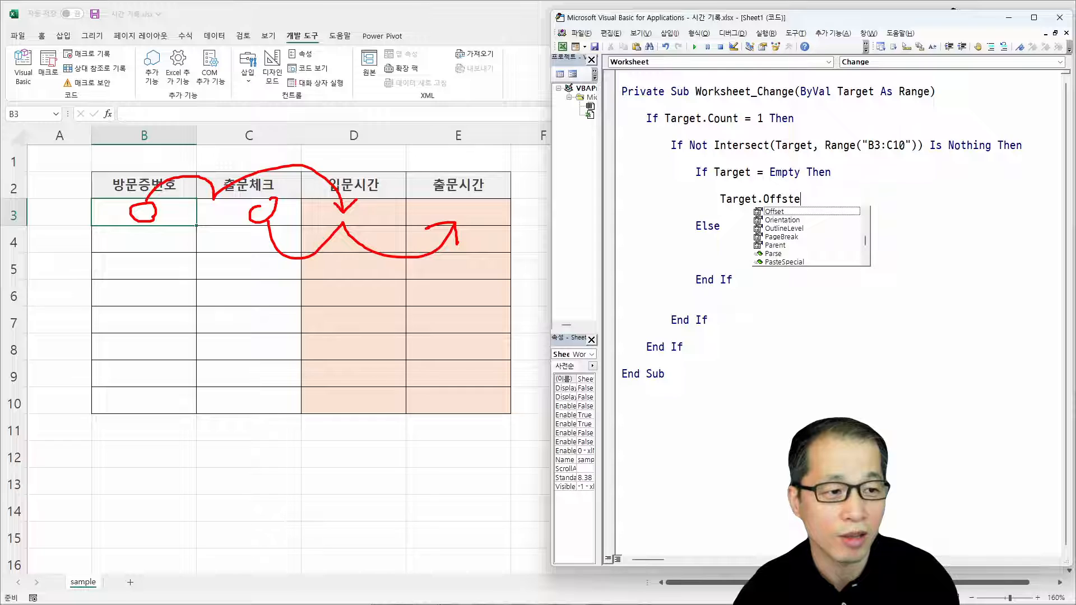
key("BackSpace")
key("BackSpace")
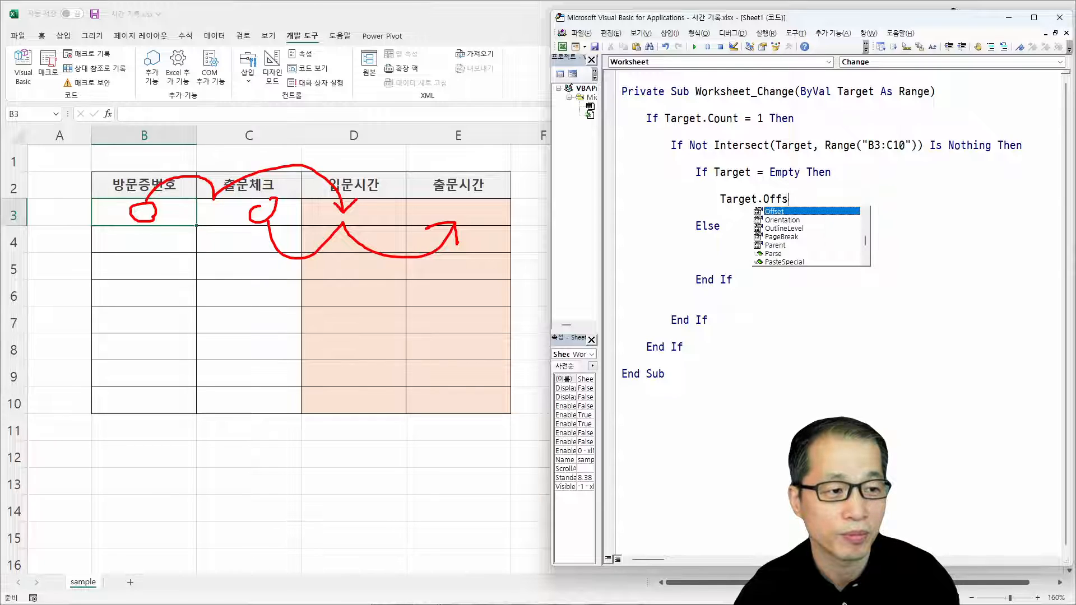
type("et(0, 2)")
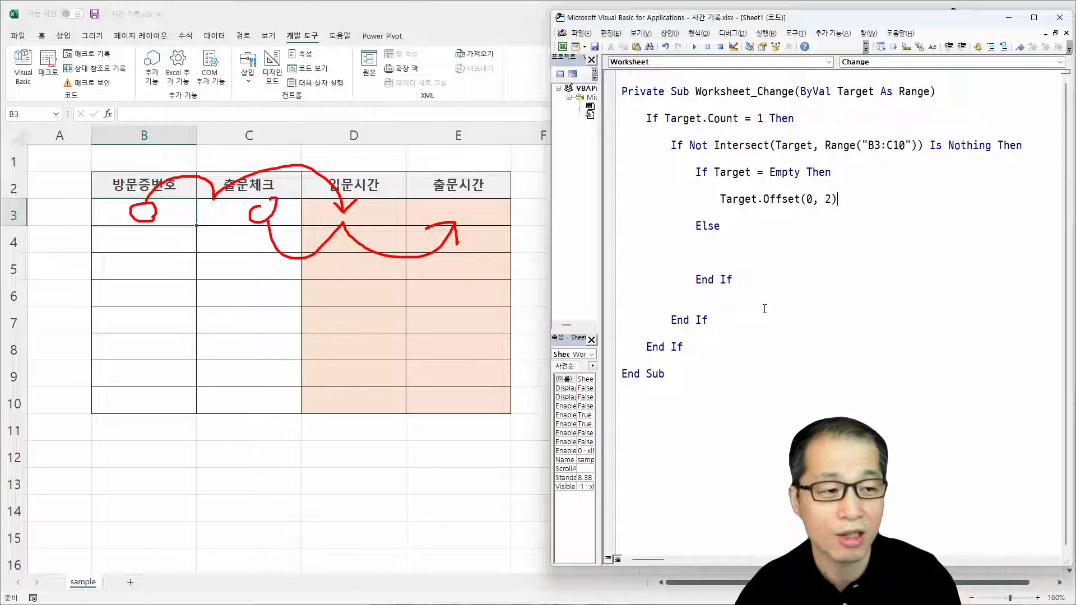
type(".Clear")
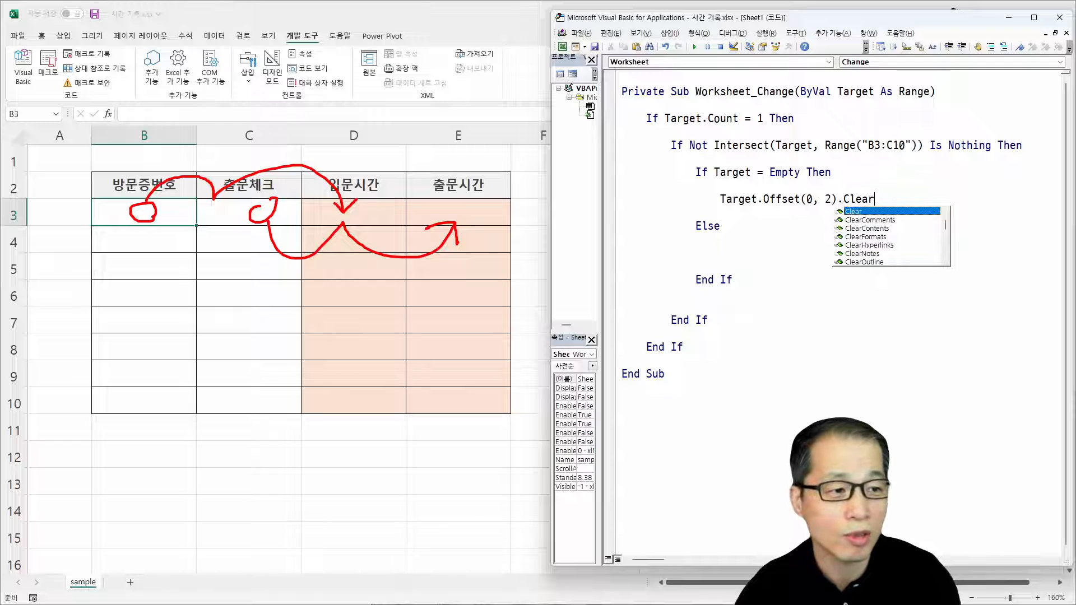
type("Contents")
key("Tab")
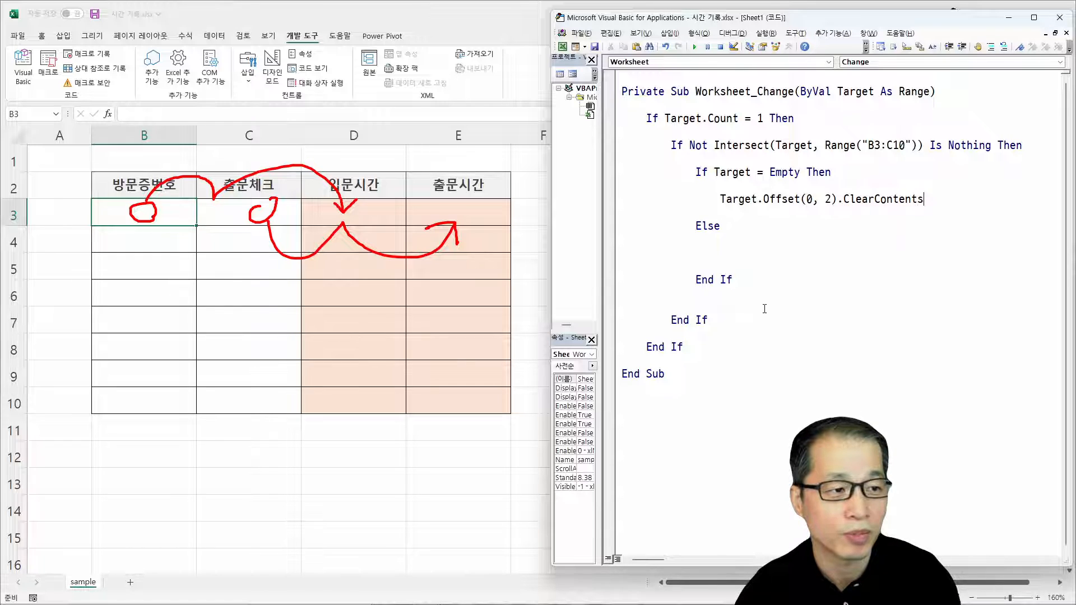
- In the Else branch, write the nested condition "If Target.Offset(0, 2) = Empty Then"
key("Down")
key("Down")
key("Down")
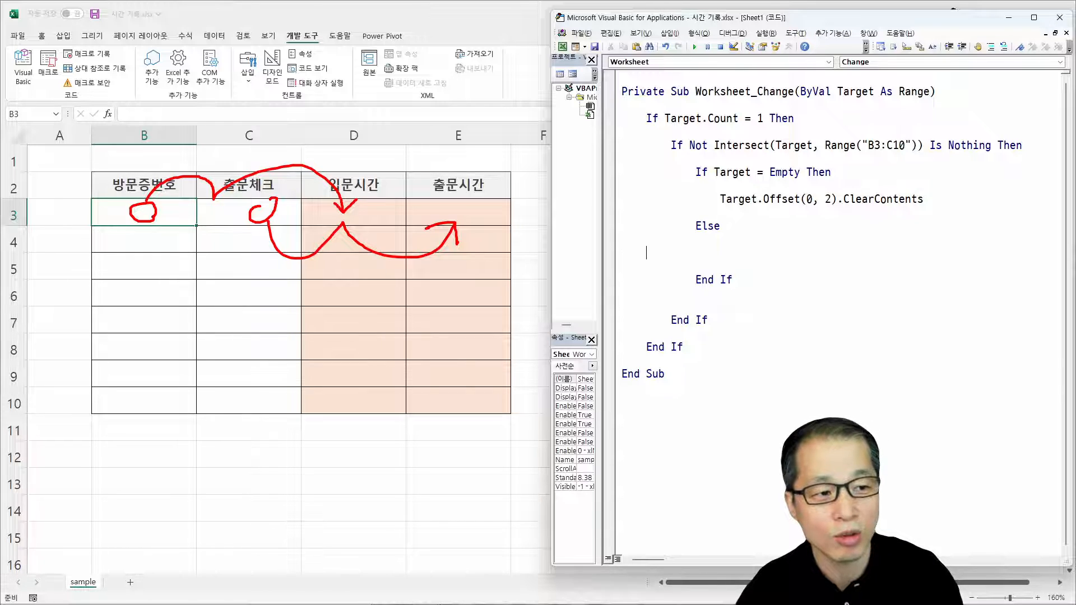
key("Tab")
key("Tab")
key("Tab")
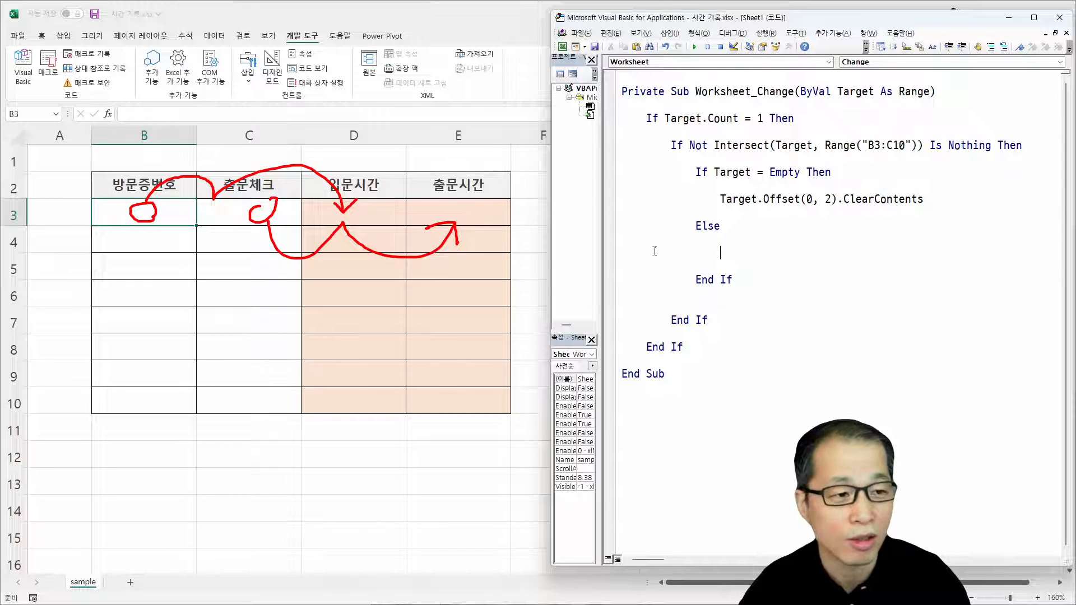
type("if ")
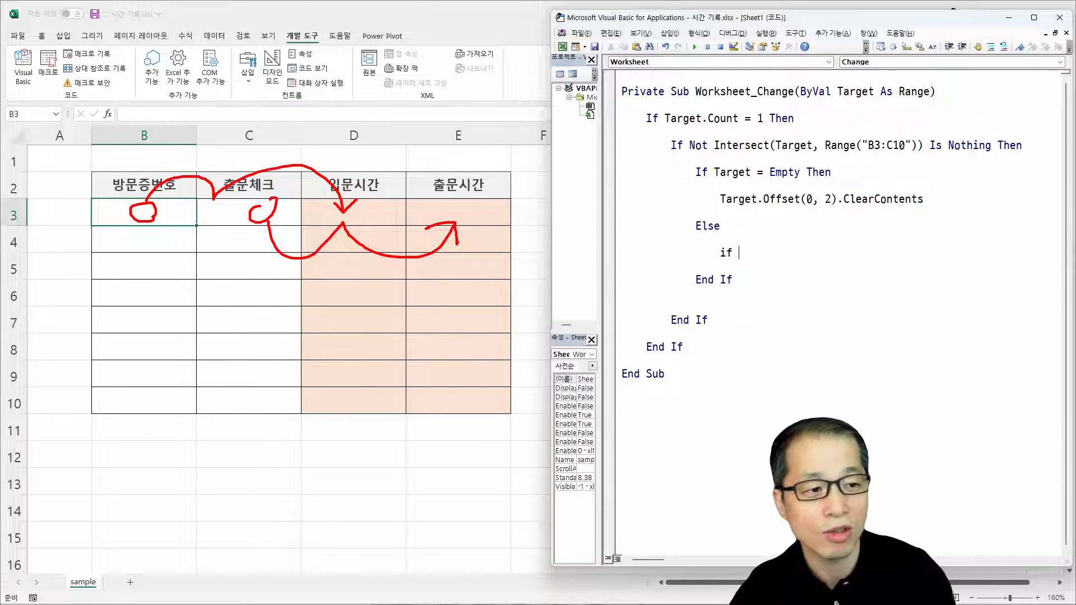
type("target")
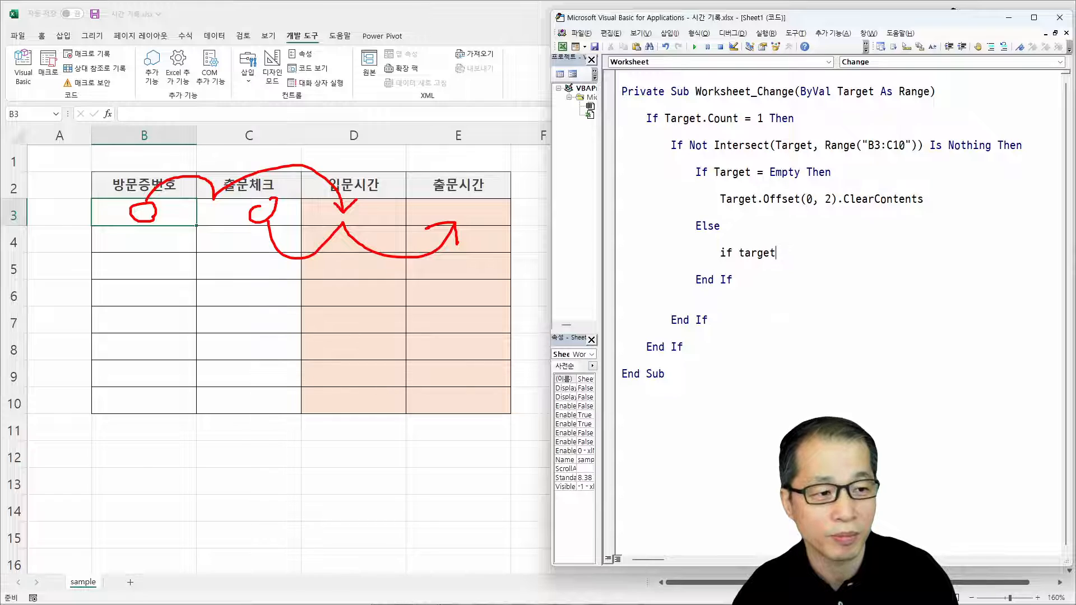
type(".Offset(,")
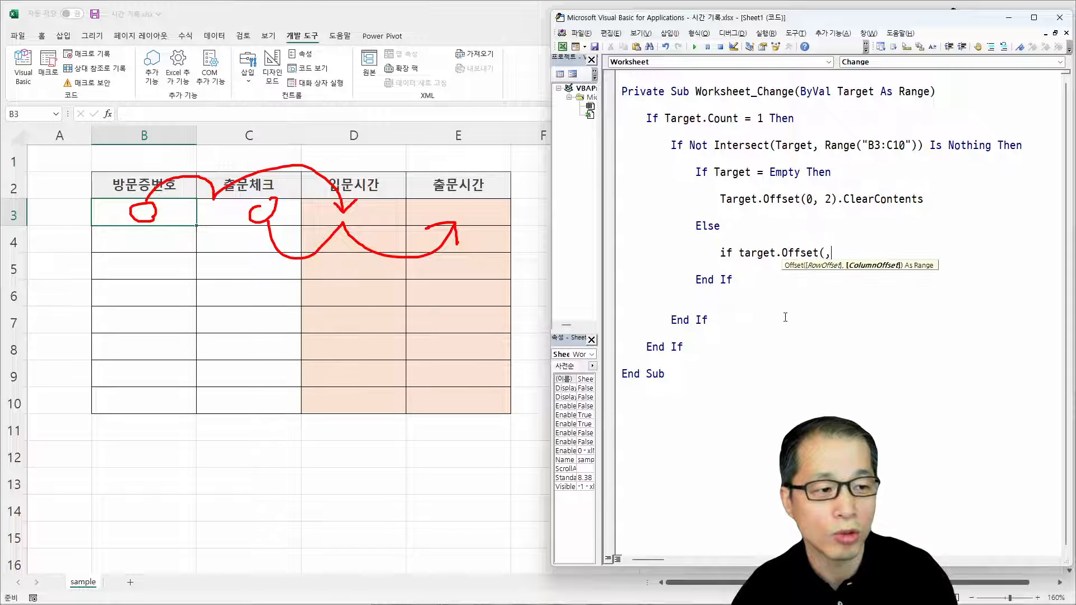
key("BackSpace")
type("0, 2)")
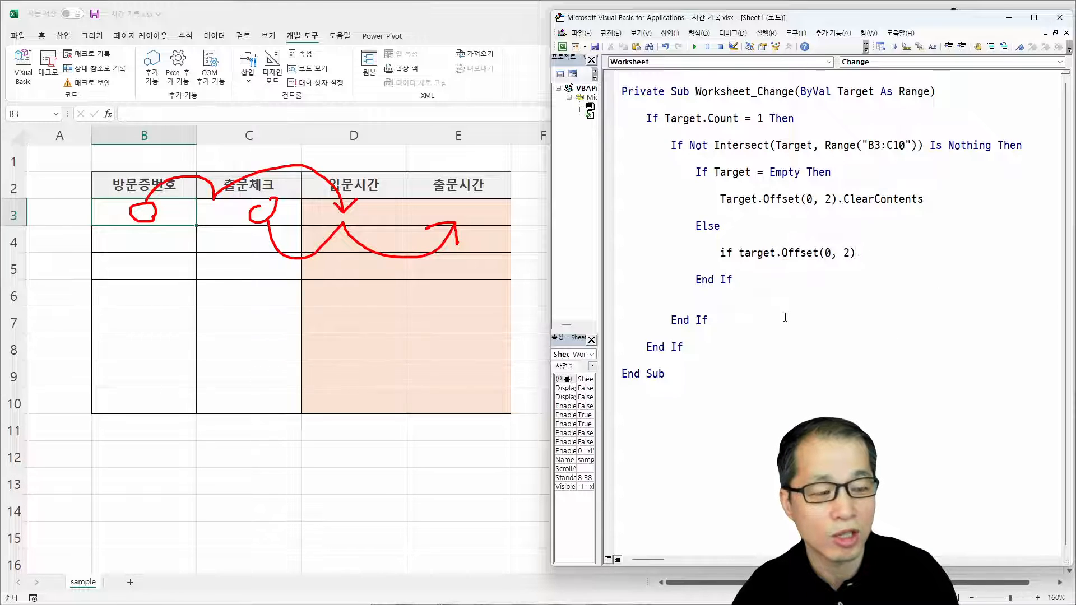
type("=em")
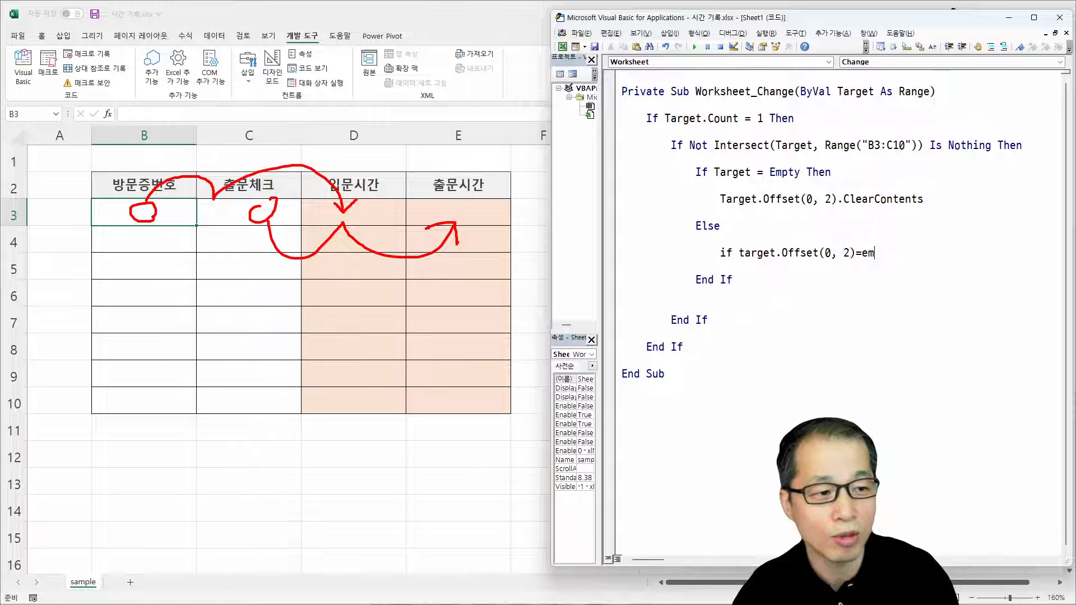
type("pty th")
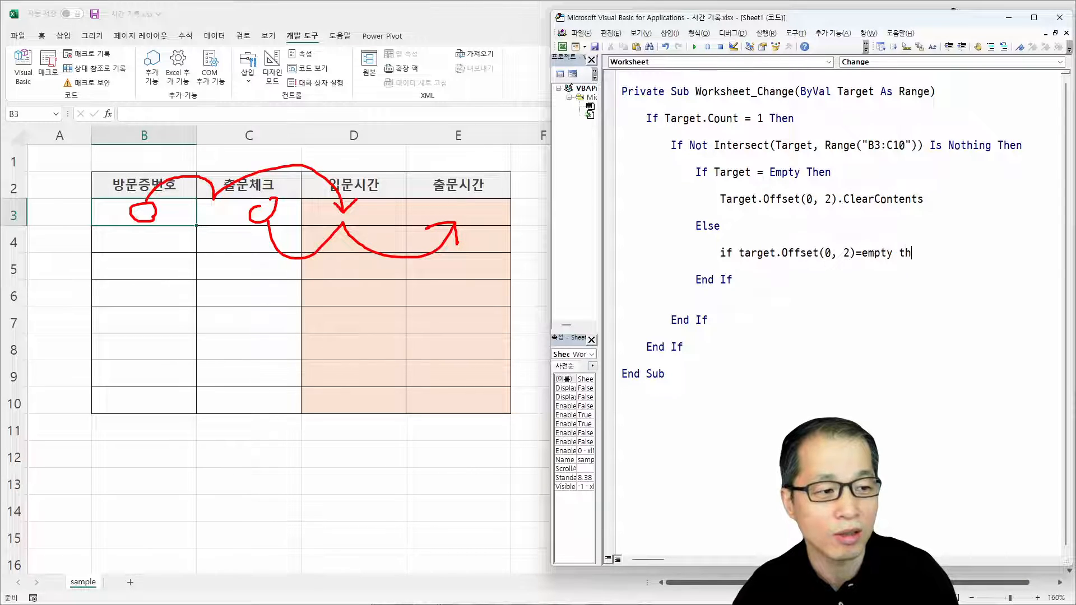
type("en")
- Leave blank lines below the Target.Offset(0, 2) = Empty condition and close it with an End If statement
key("Return")
key("Return")
key("Return")
key("Return")
type("end if")
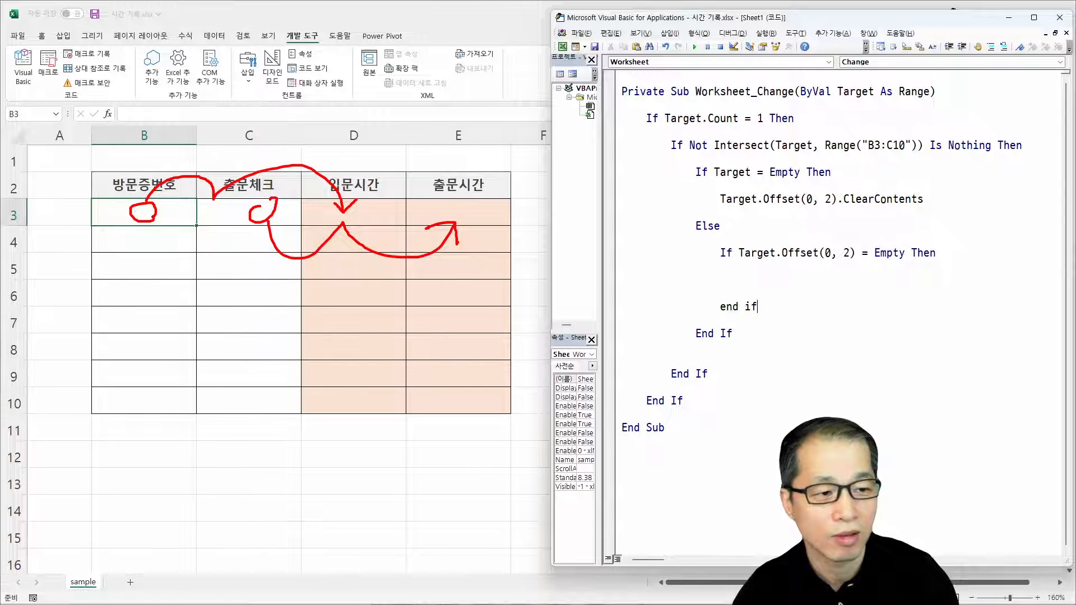
- Inside the innermost If block, begin the assignment with "Target.Offset(0, 2)", indented one level
key("Up")
key("Up")
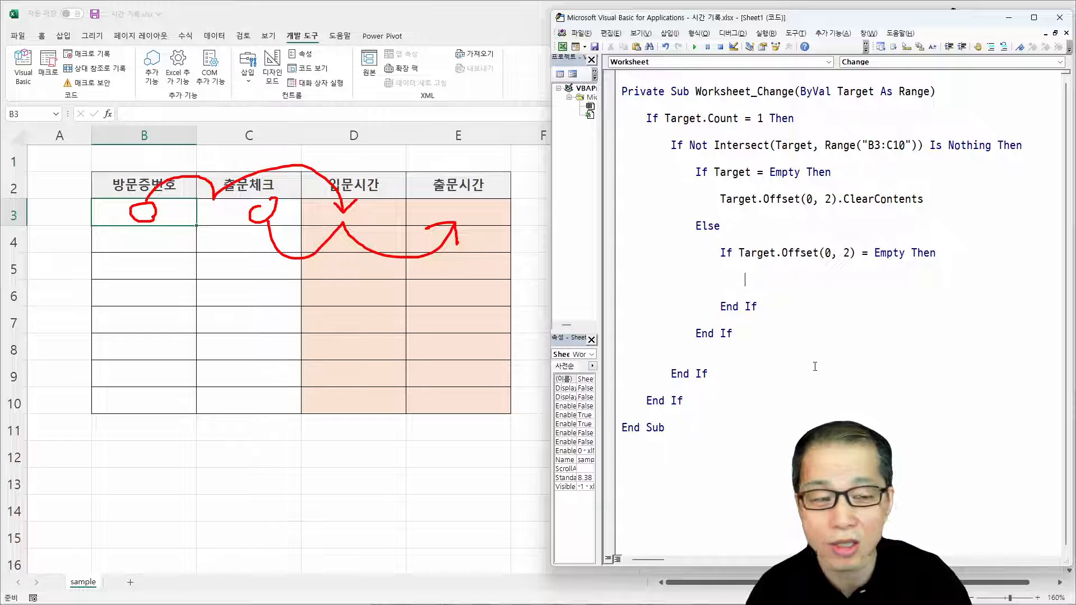
type("tra")
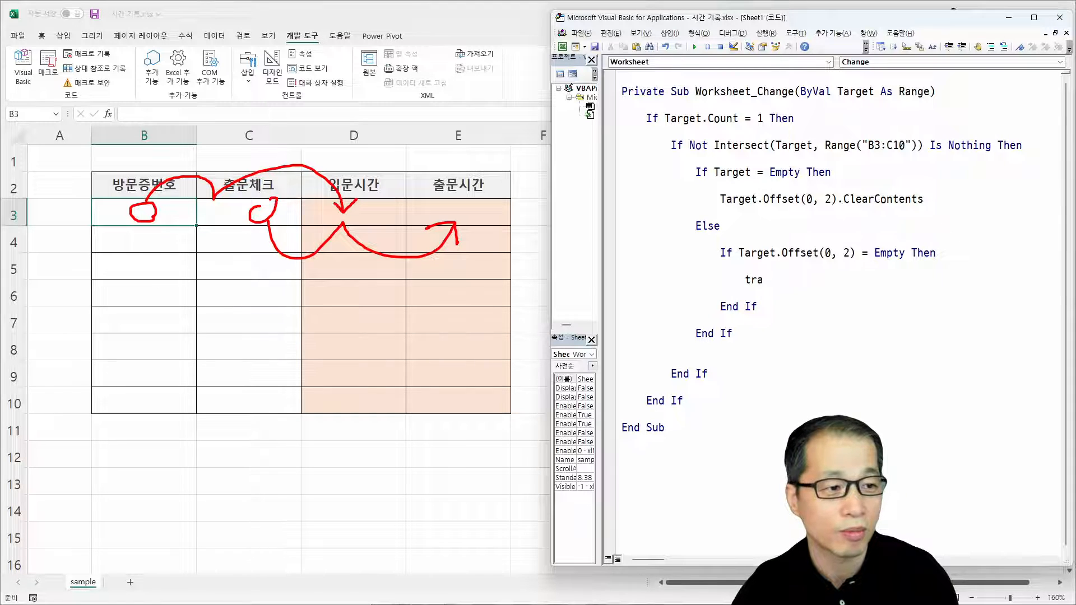
key("BackSpace")
key("BackSpace")
type("ra")
key("BackSpace")
type("a")
key("BackSpace")
key("BackSpace")
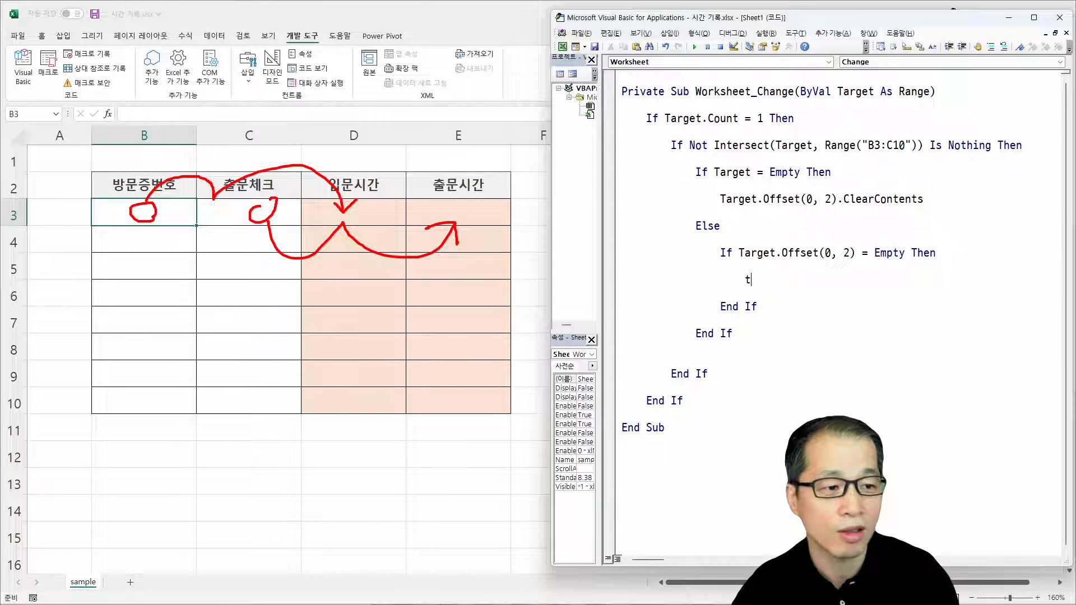
type("arget.")
key("BackSpace")
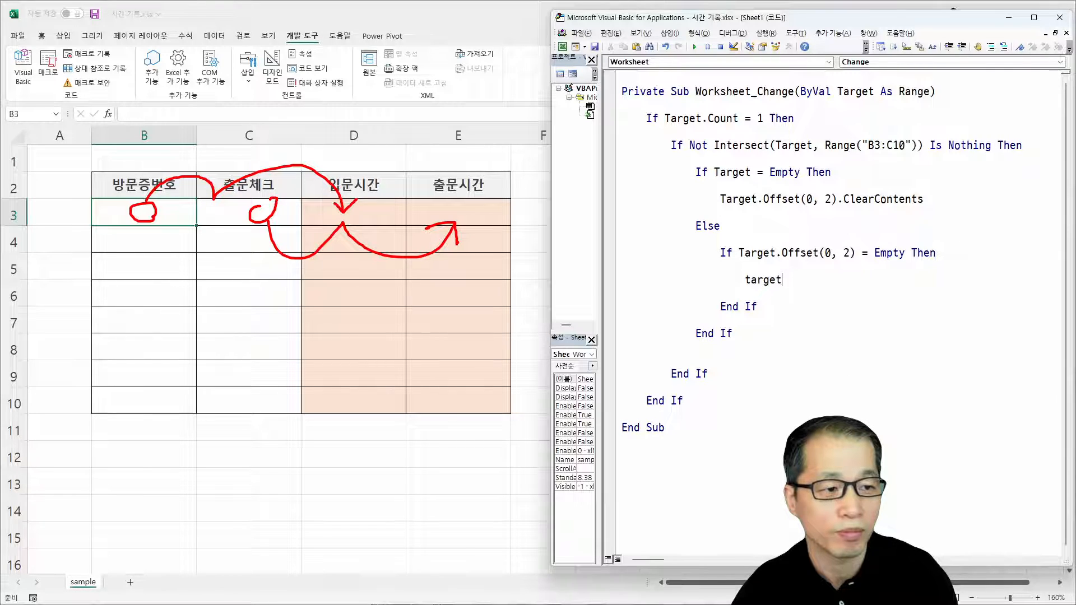
type(".offe")
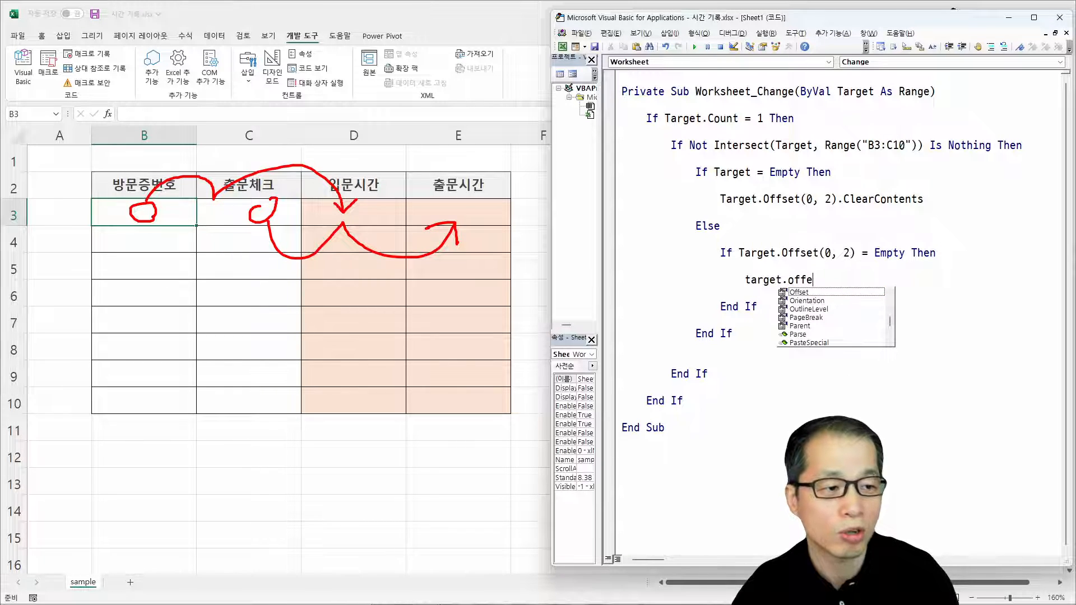
type("set(,")
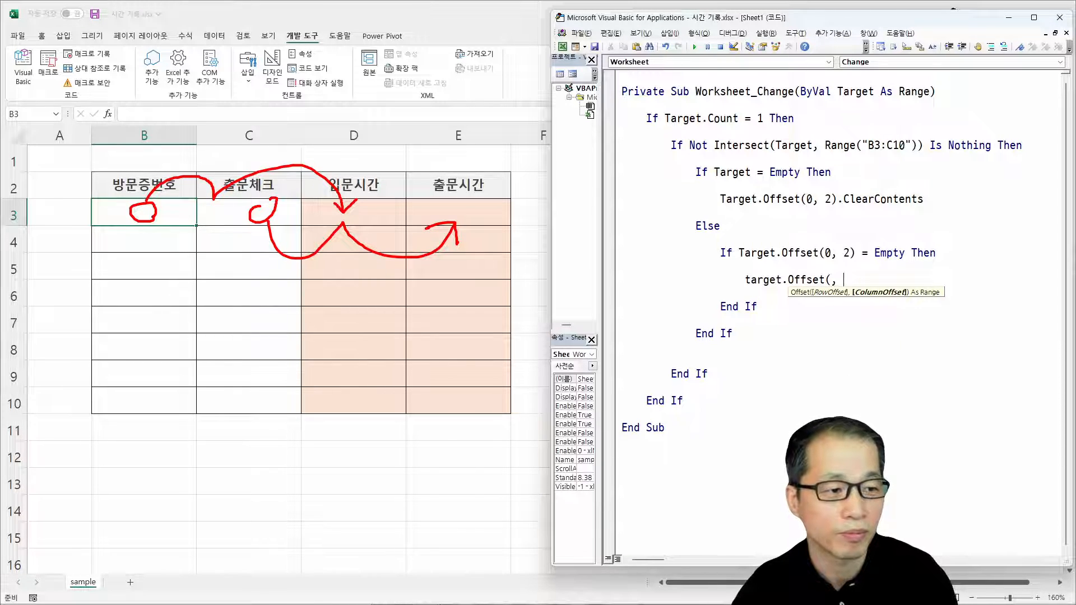
key("Left")
key("Left")
type("0")
key("Right")
key("Right")
type("2)")
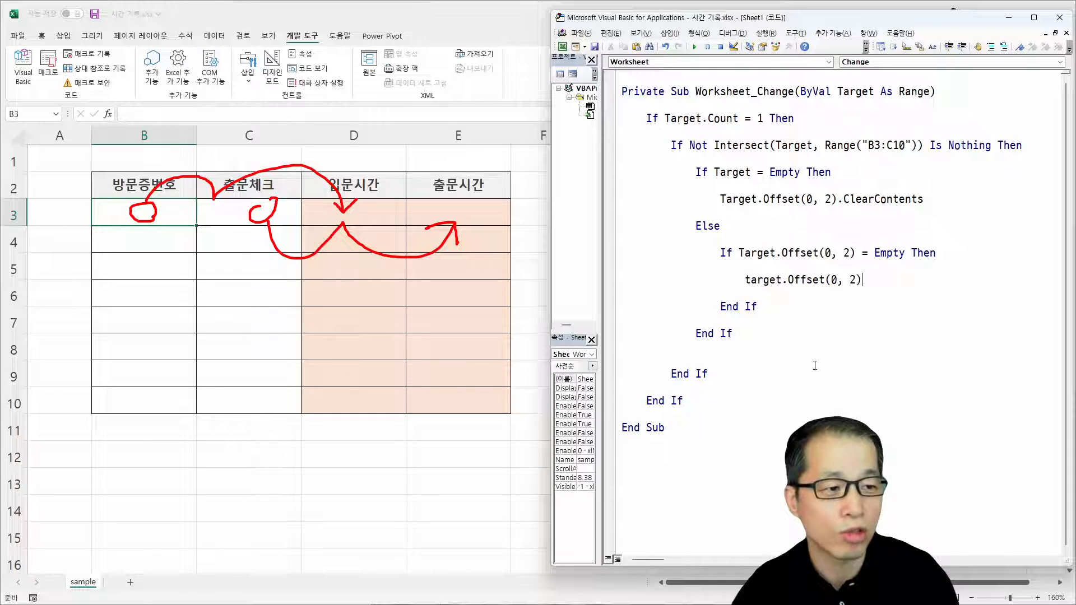
- Complete the innermost statement as "Target.Offset(0, 2) = Time"
type(" =")
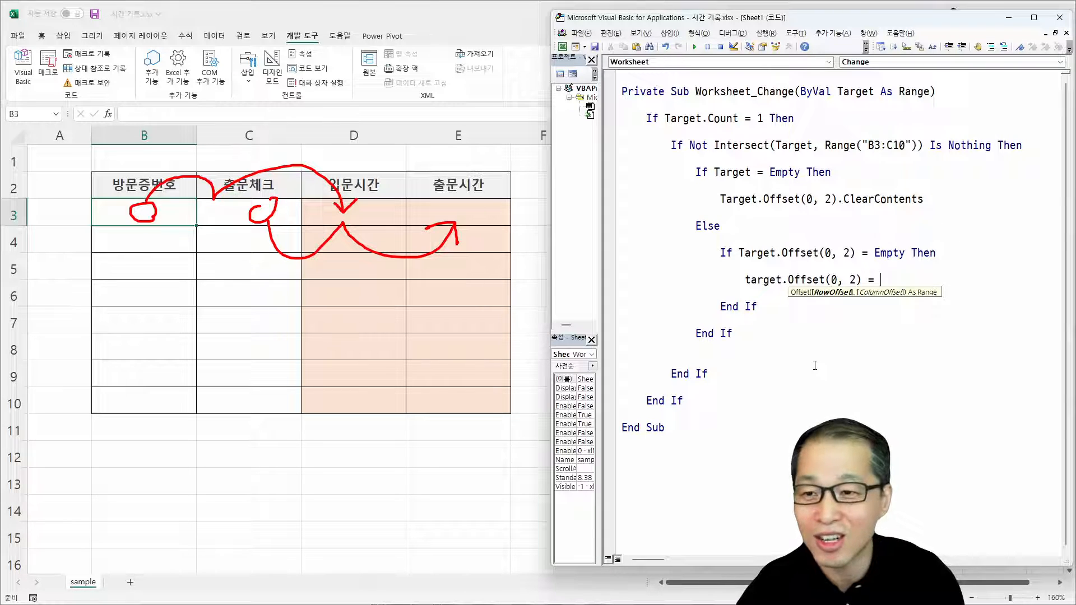
type("ti")
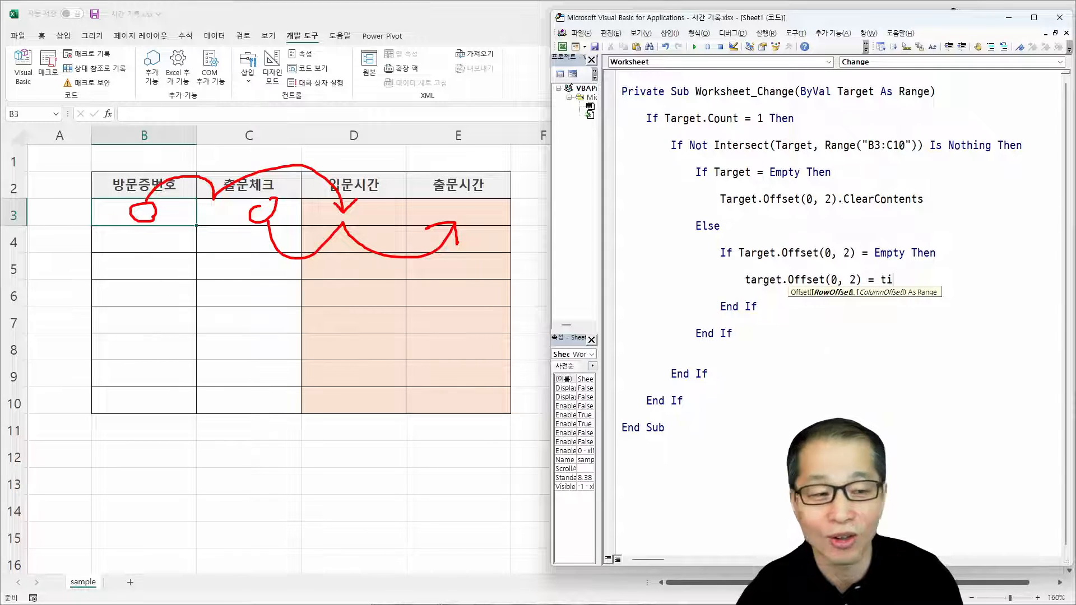
type("me")
key("Down")
key("Up")
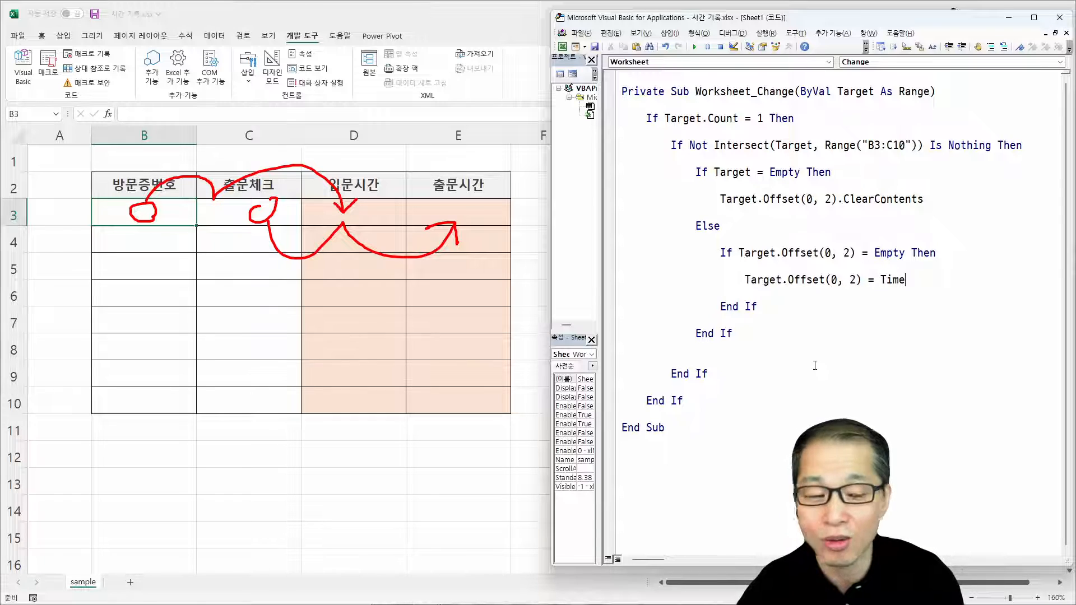
- Try Date instead of Time as the value assigned to Target.Offset(0, 2)
key("BackSpace")
key("BackSpace")
key("BackSpace")
key("BackSpace")
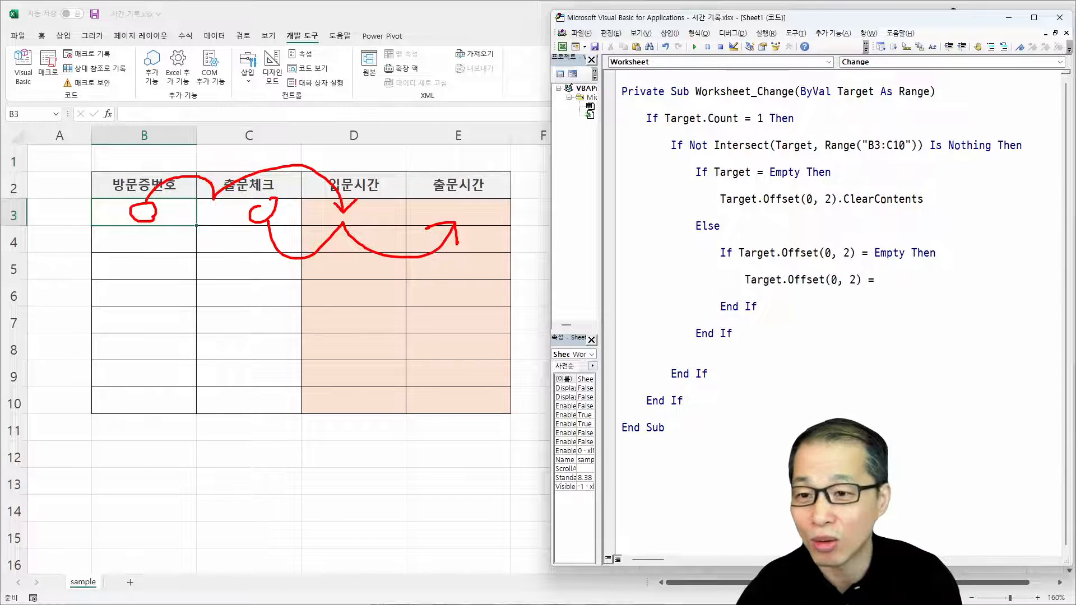
type("date")
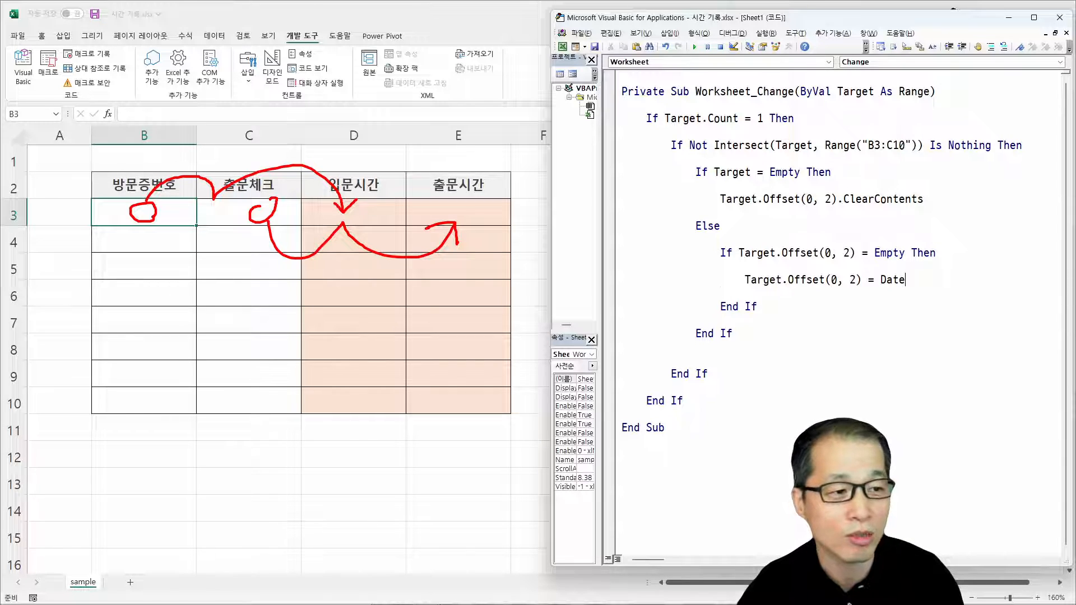
- Try Now instead of Date as the value assigned to Target.Offset(0, 2)
key("BackSpace")
key("BackSpace")
key("BackSpace")
key("BackSpace")
type("now")
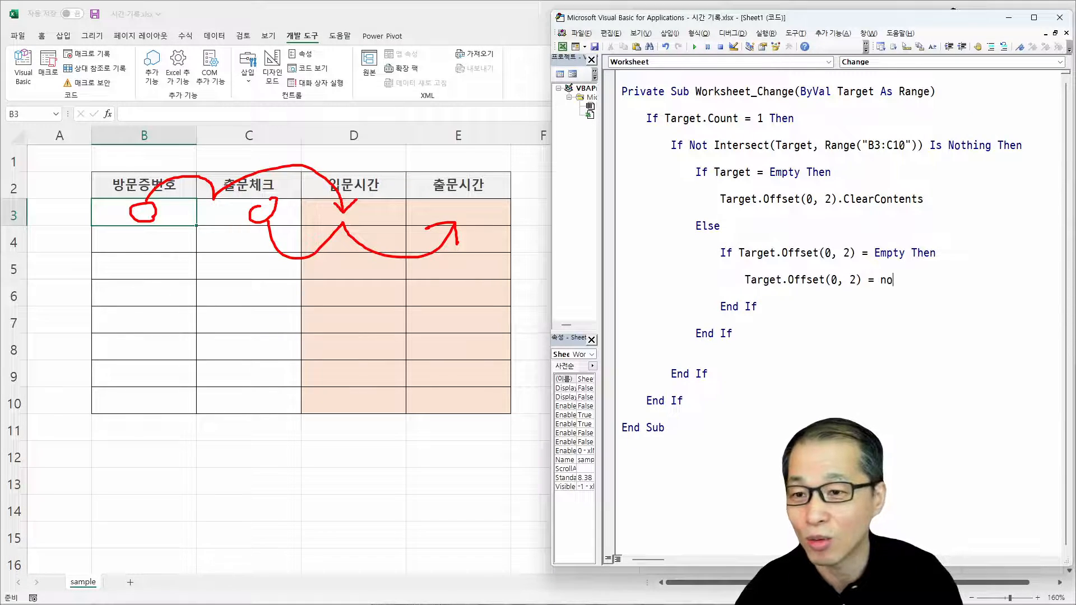
key("Down")
key("Down")
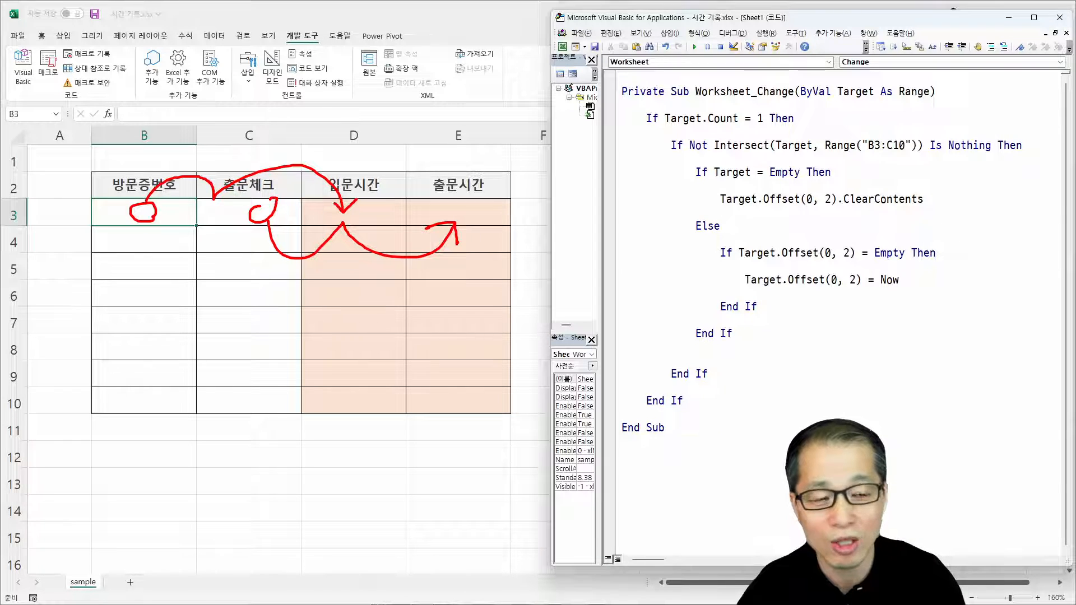
- Replace Now with Time in the Target.Offset(0, 2) assignment
left_click(908, 280)
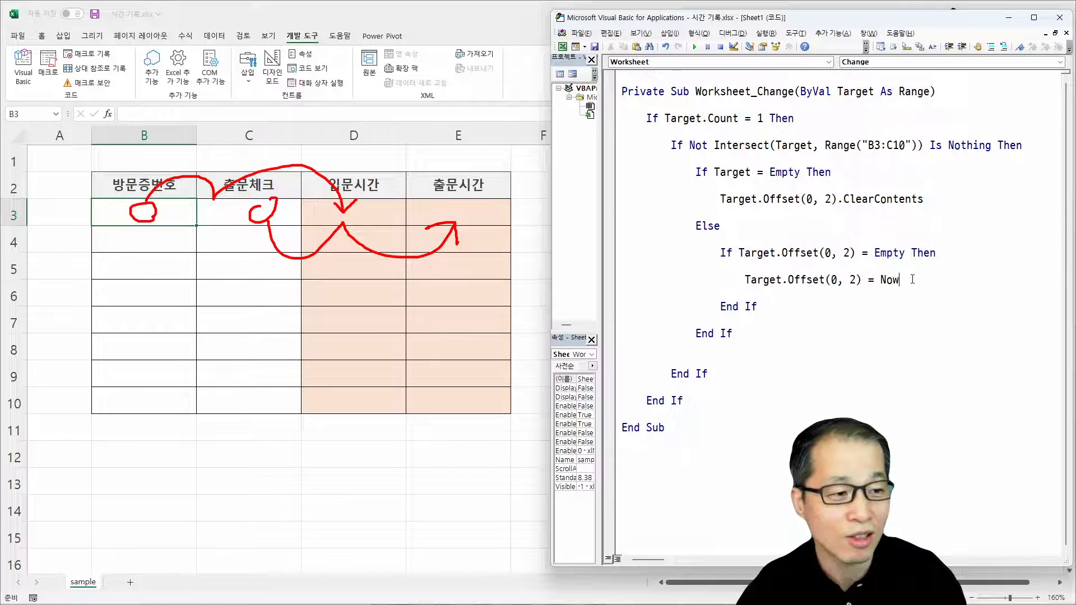
key("BackSpace")
key("BackSpace")
key("BackSpace")
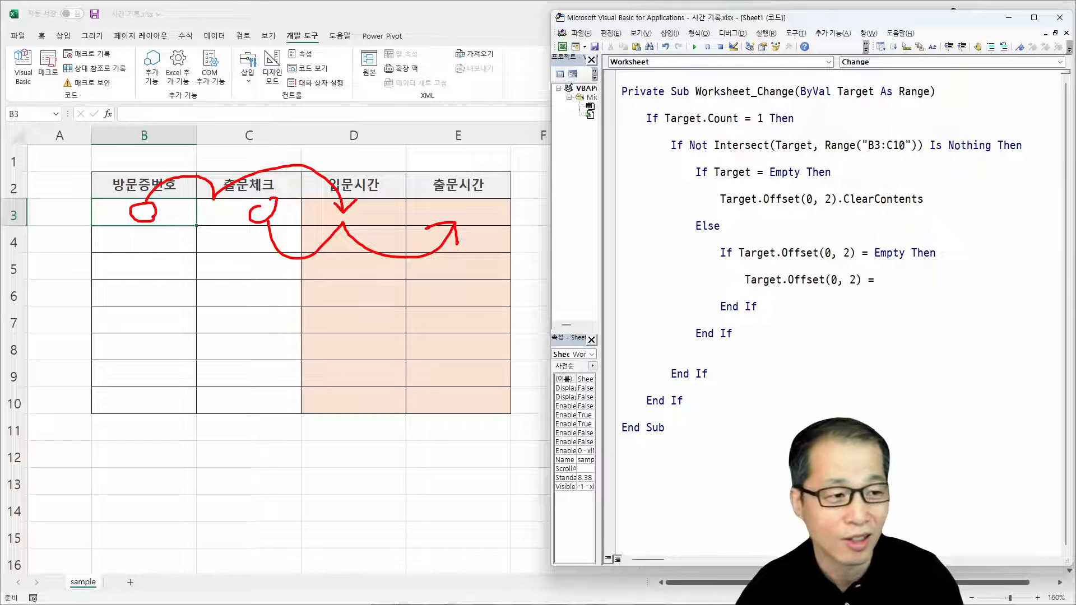
type("time")
key("Down")
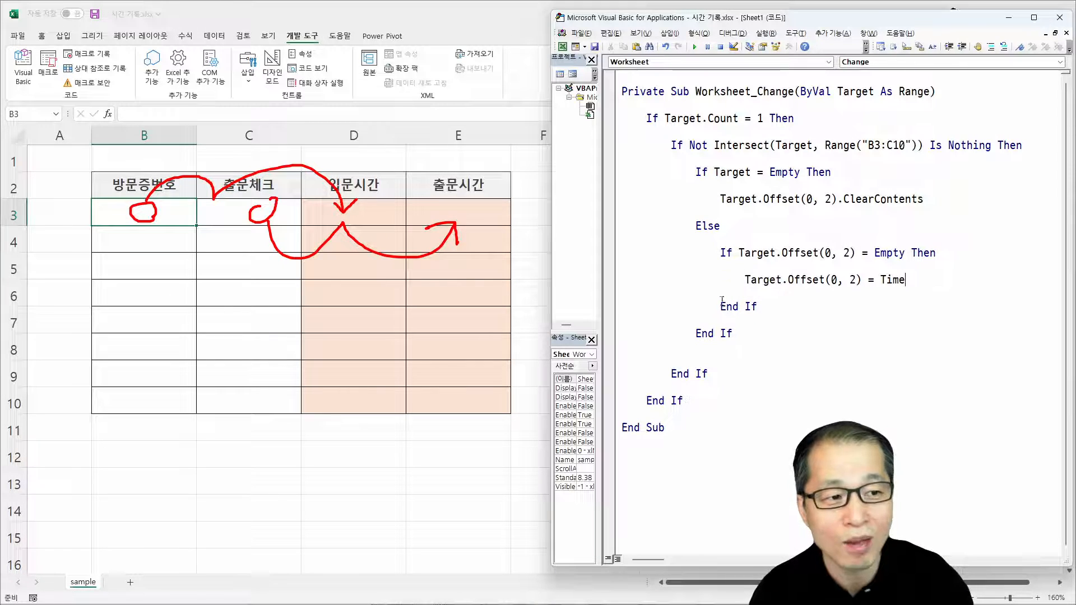
- Remove the empty line between the Target = Empty block's End If and the Intersect block's End If
left_click(726, 365)
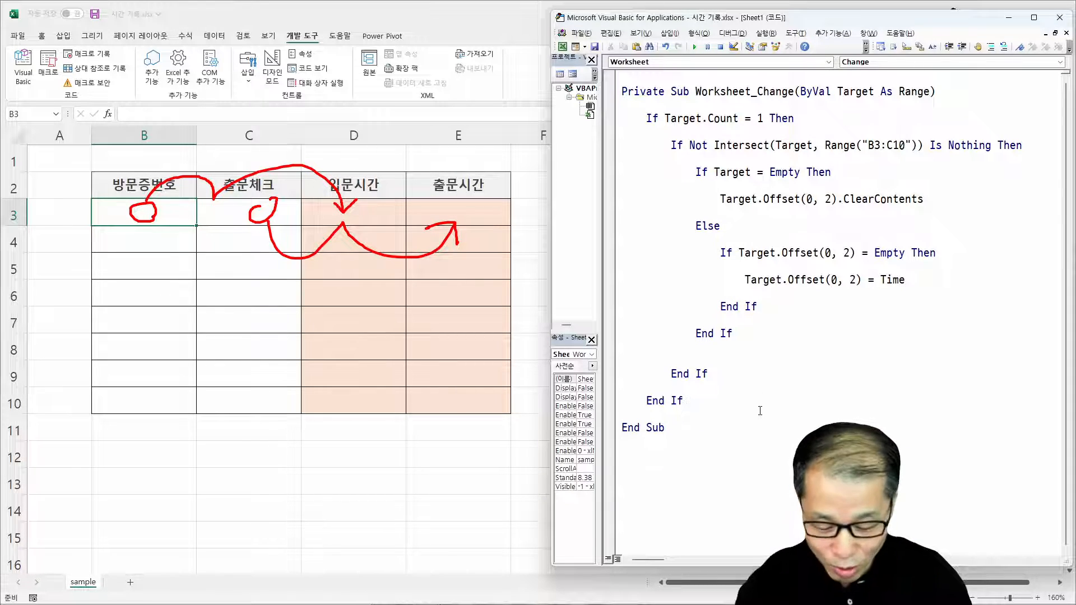
key("Delete")
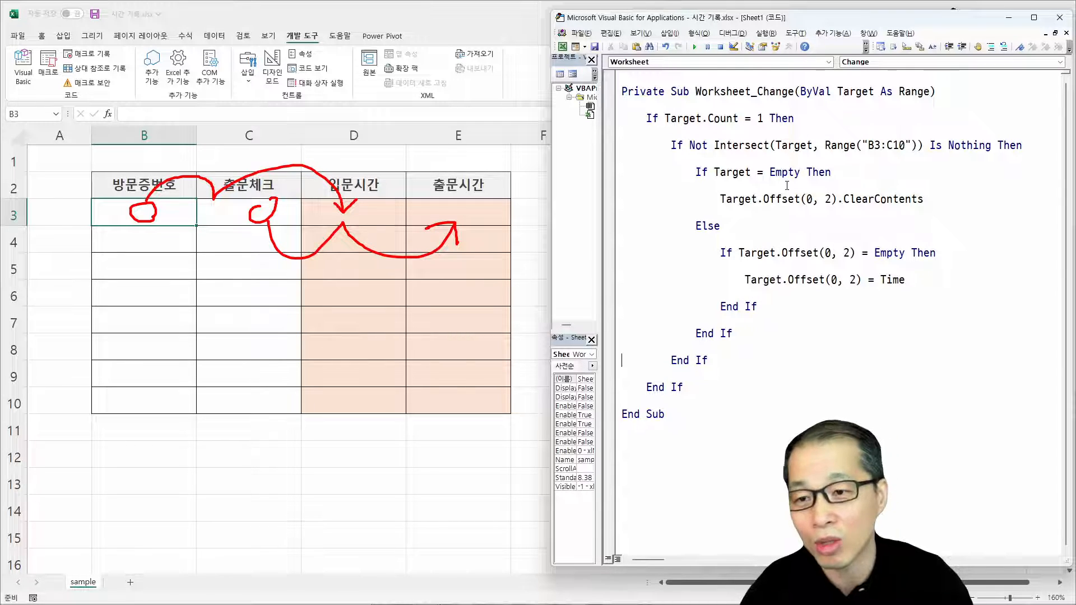
key("Escape")
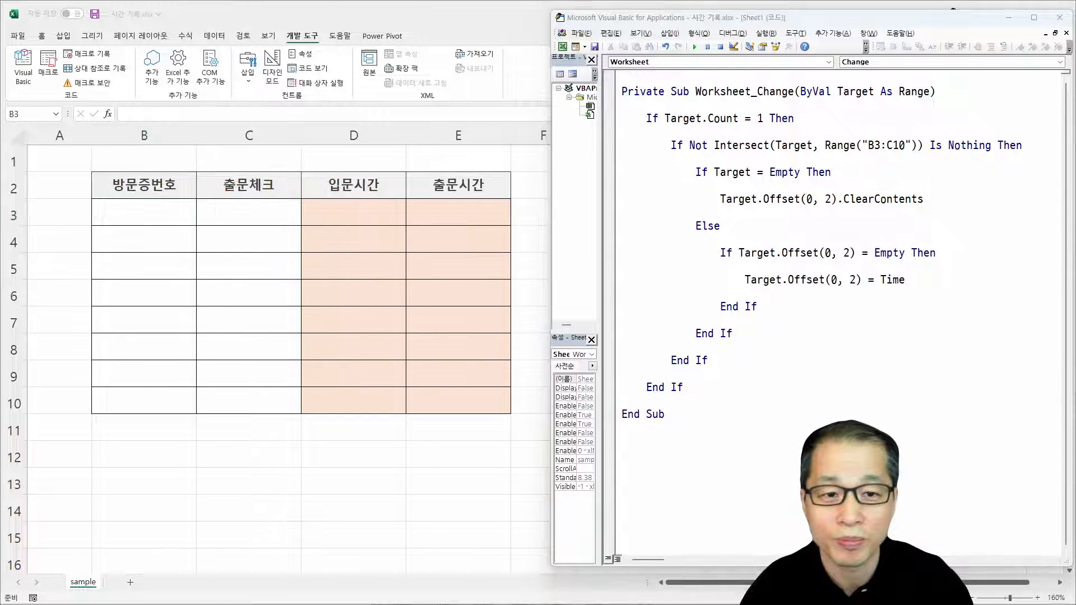
- Switch to the Excel worksheet and test the event by entering 90 in B3 and 1 in C3
left_click(128, 213)
type("90")
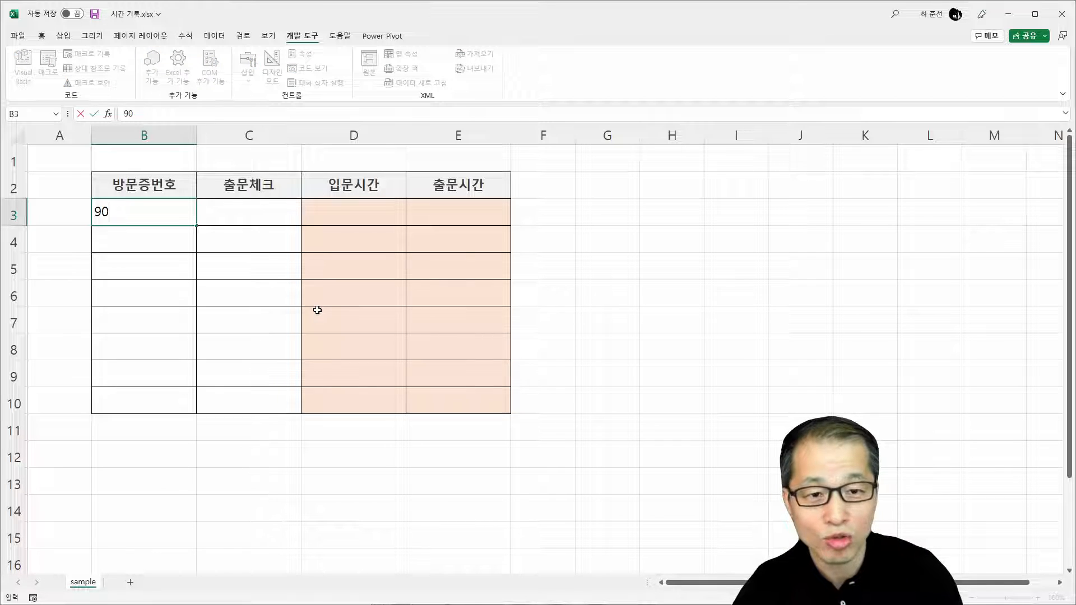
key("Return")
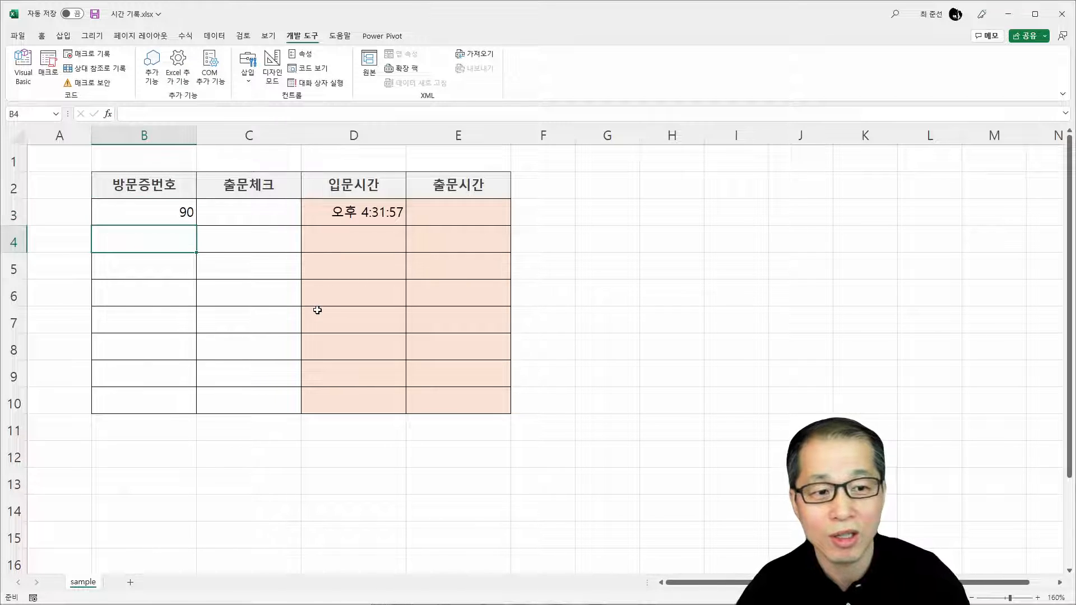
left_click(245, 214)
type("1")
key("Return")
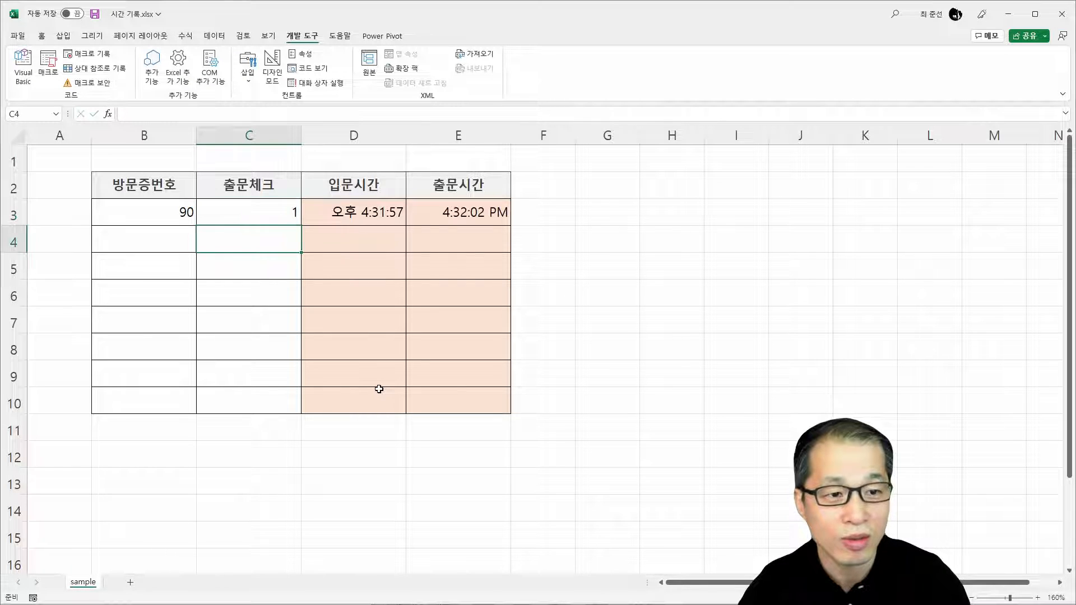
- Change the visitor pass number in B3 to 91 to test editing an existing entry
left_click(182, 214)
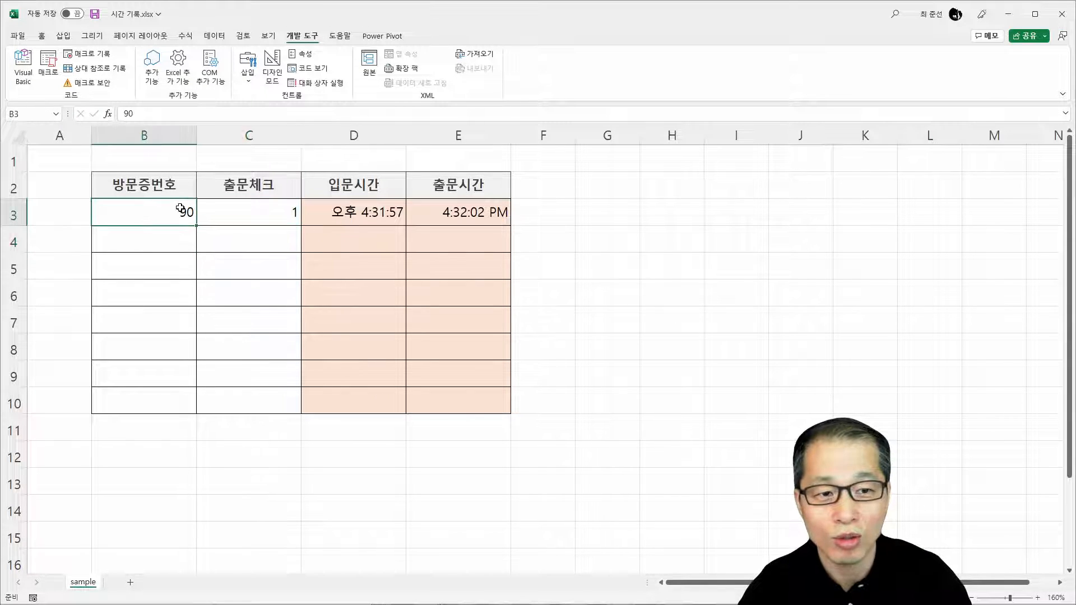
type("91")
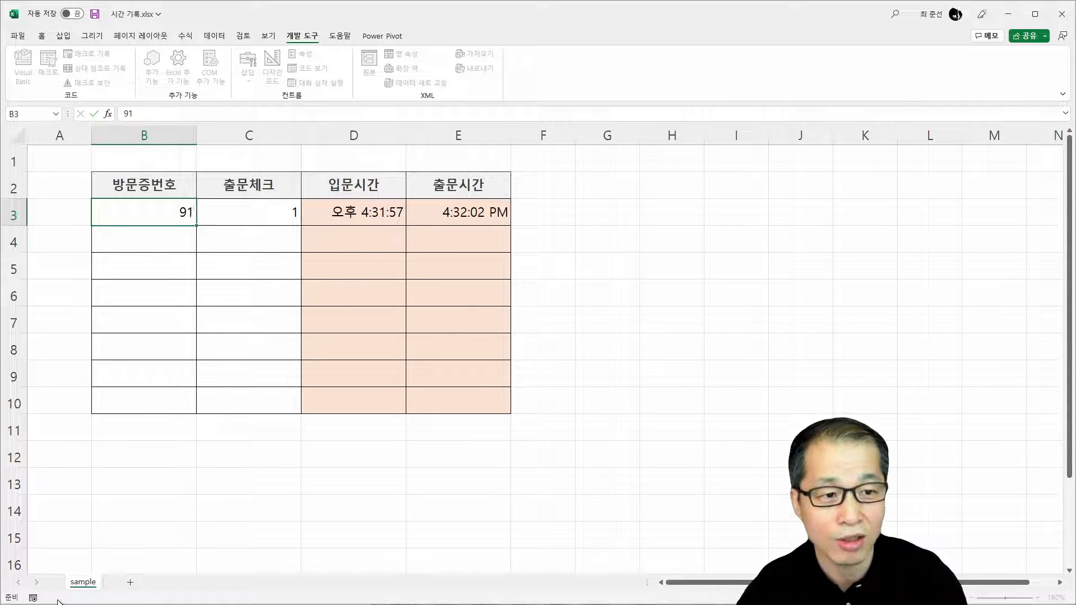
key("Return")
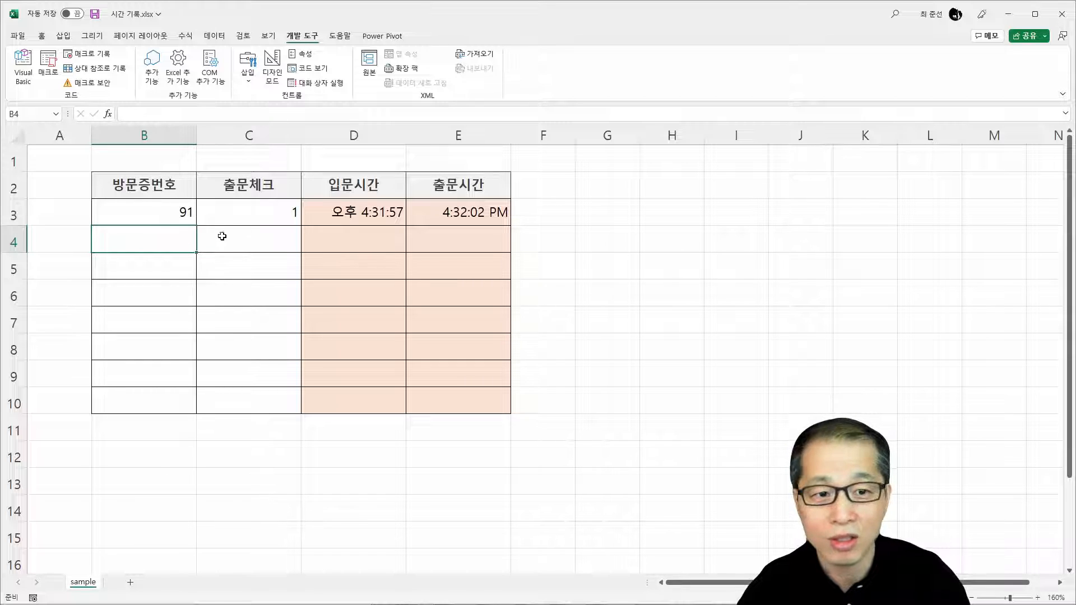
- Test the exit-time handling by clearing the exit check in C3 and re-entering 1
left_click(256, 215)
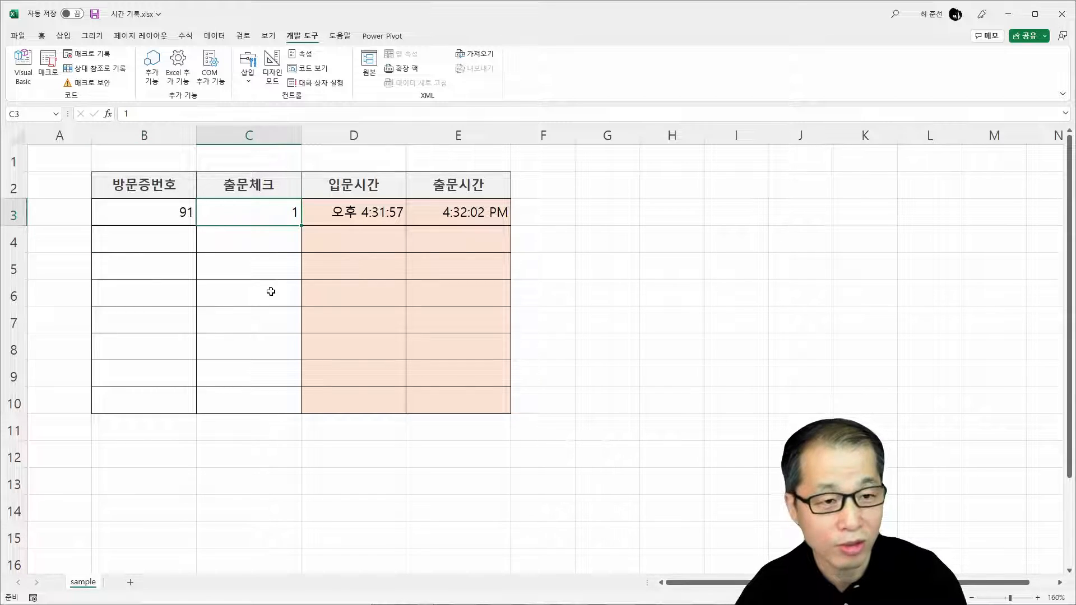
key("Delete")
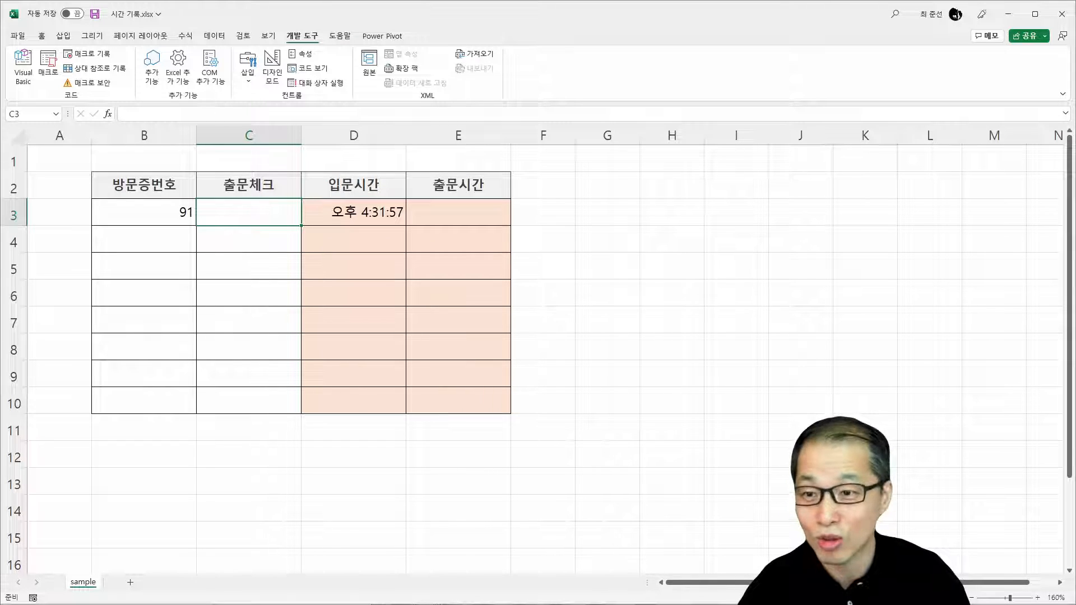
type("1")
key("Return")
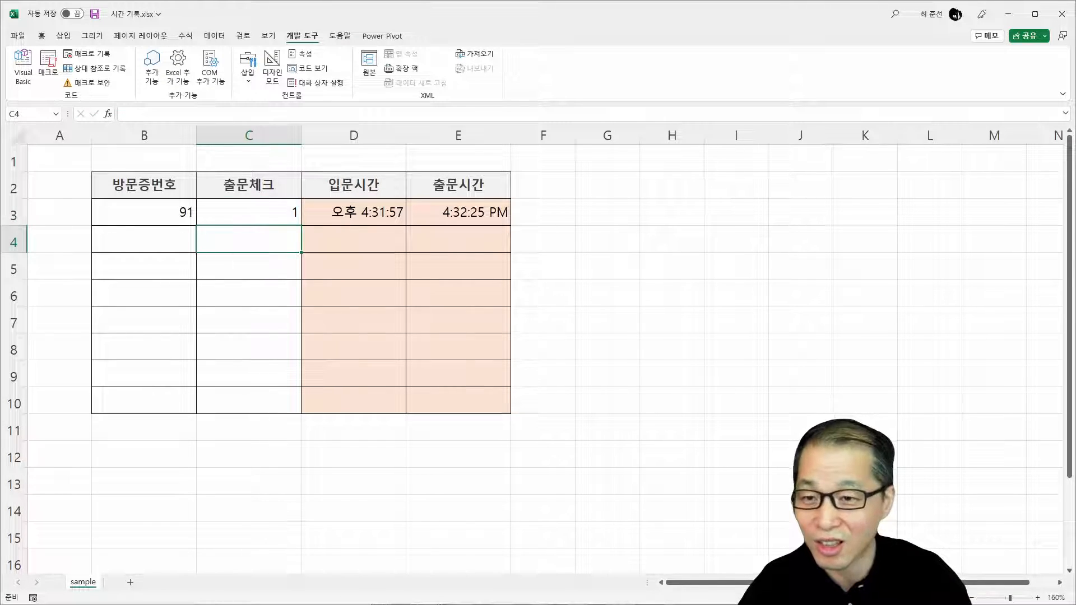
- Enter the visitor pass numbers 92 through 98 in cells B4 to B10 to test entry-time recording
key("Down")
key("Down")
key("Down")
key("Left")
key("Down")
key("Down")
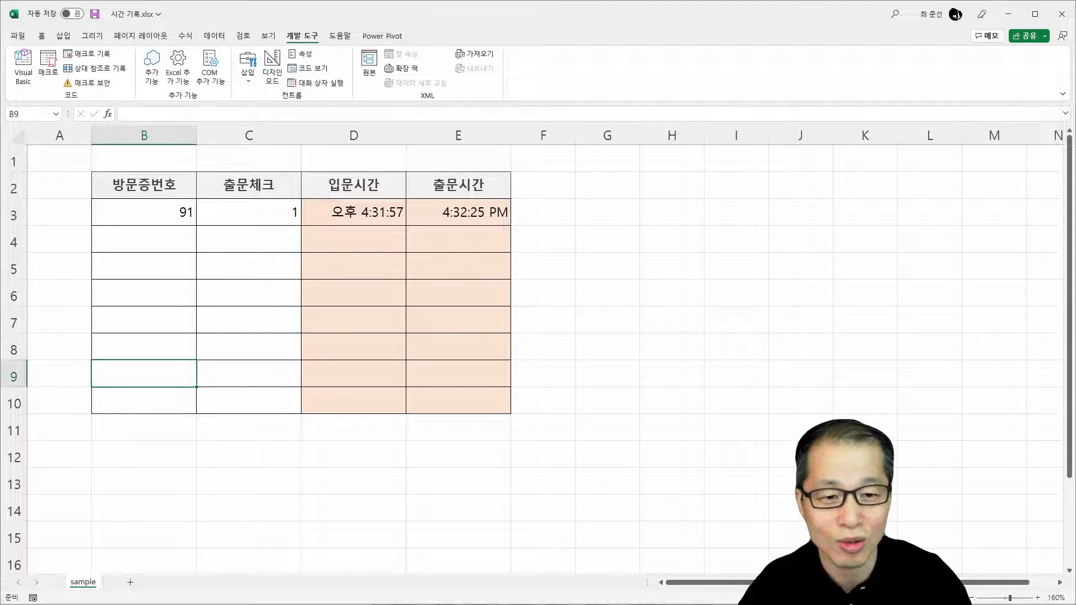
key("Up")
key("Up")
key("Up")
key("Up")
key("Up")
type("92")
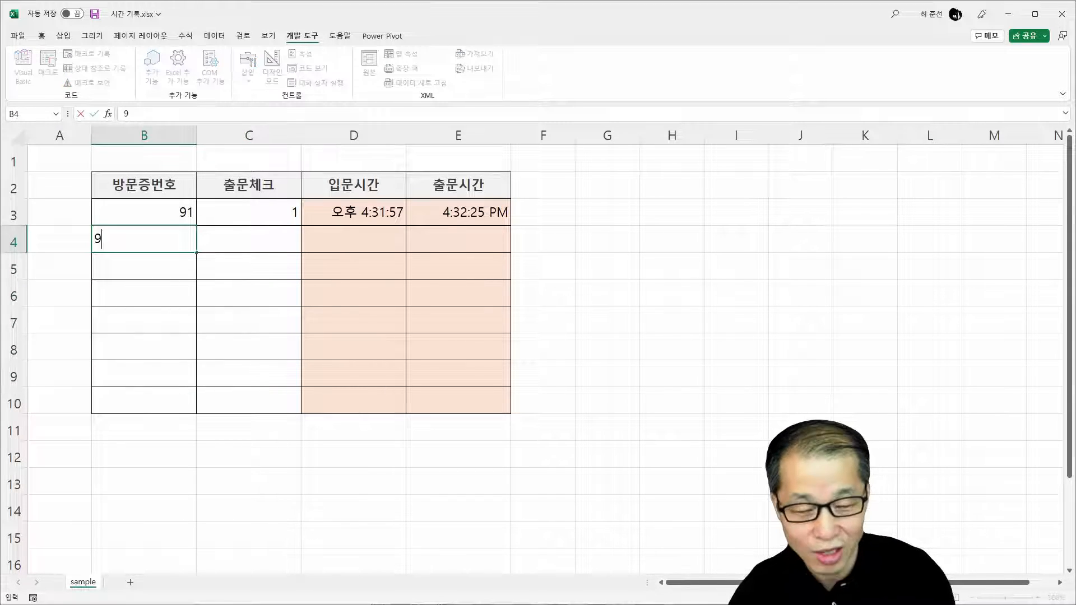
key("Return")
type("93")
key("Return")
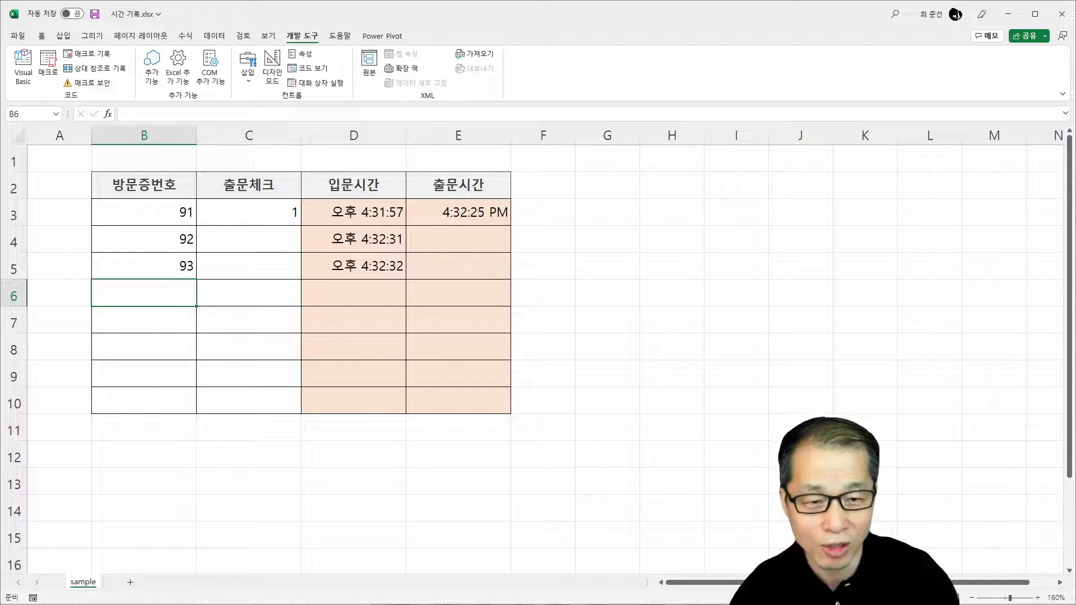
type("94")
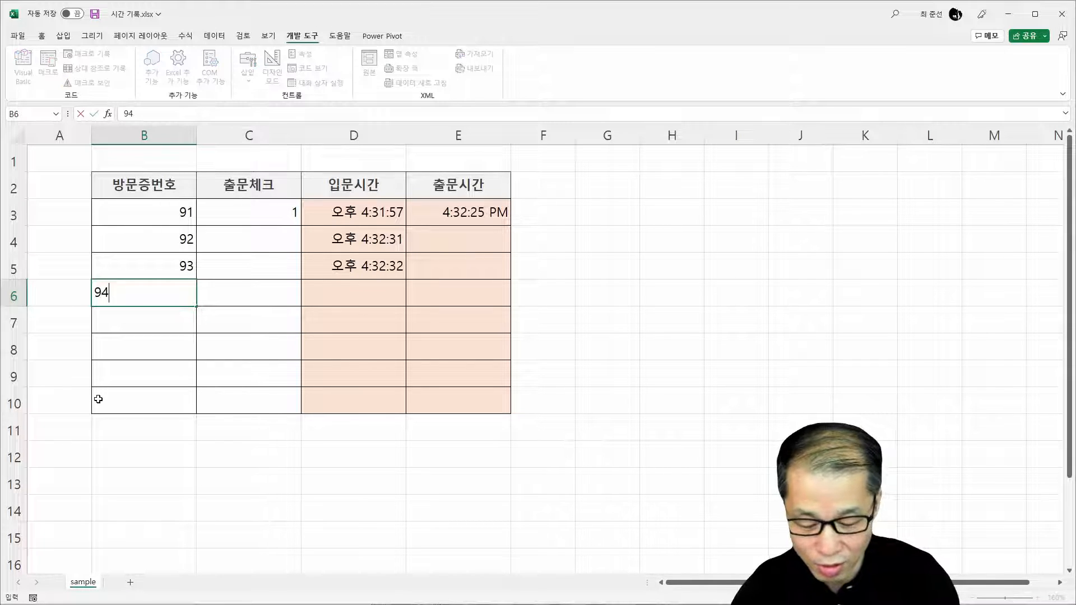
key("Return")
type("95")
key("Return")
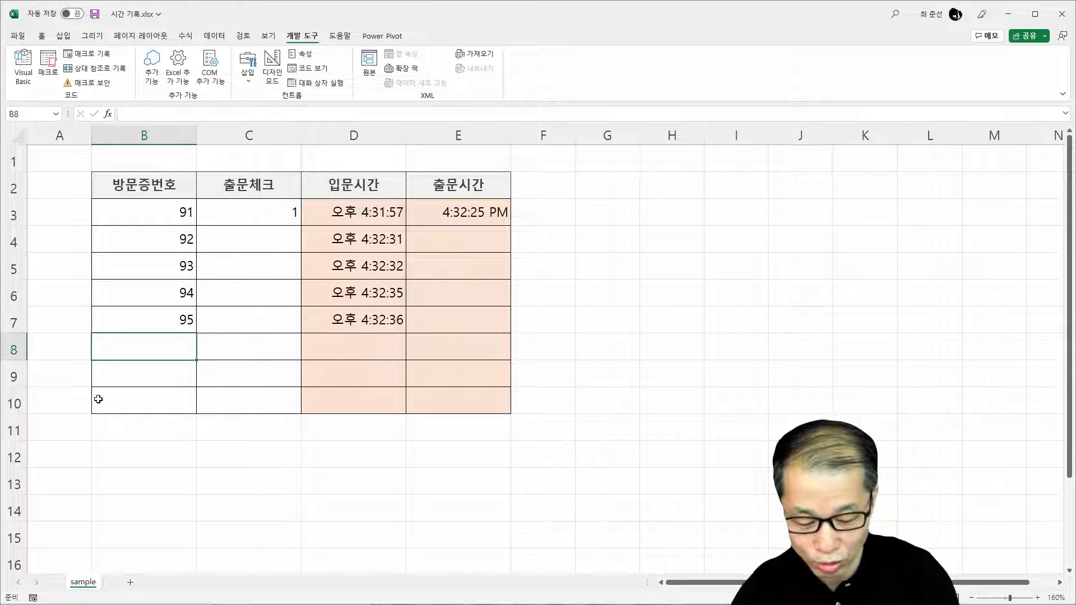
type("96")
key("Return")
type("97")
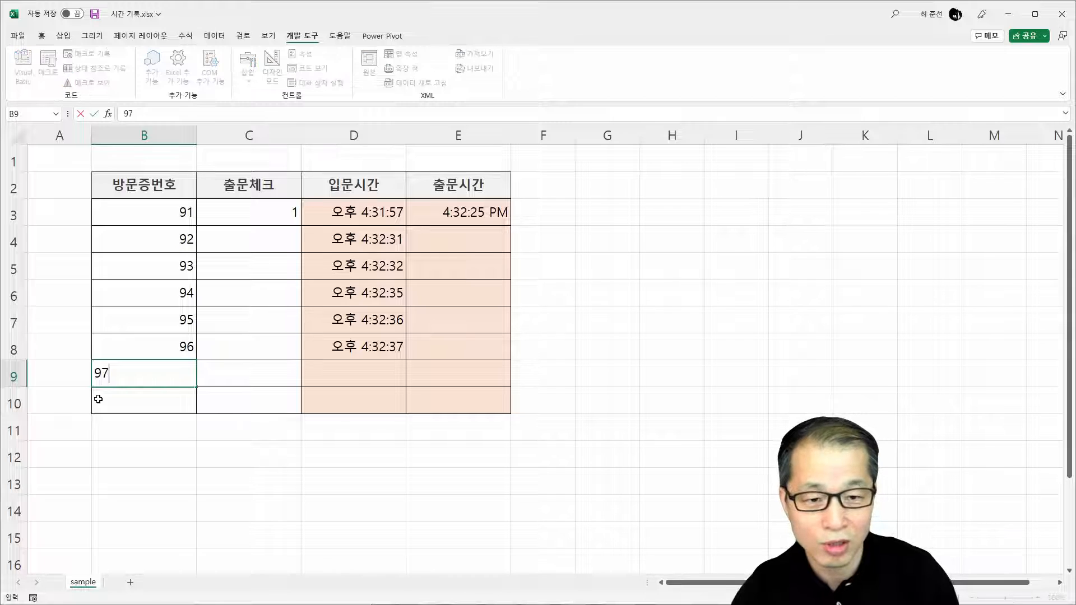
key("Return")
type("98")
key("Return")
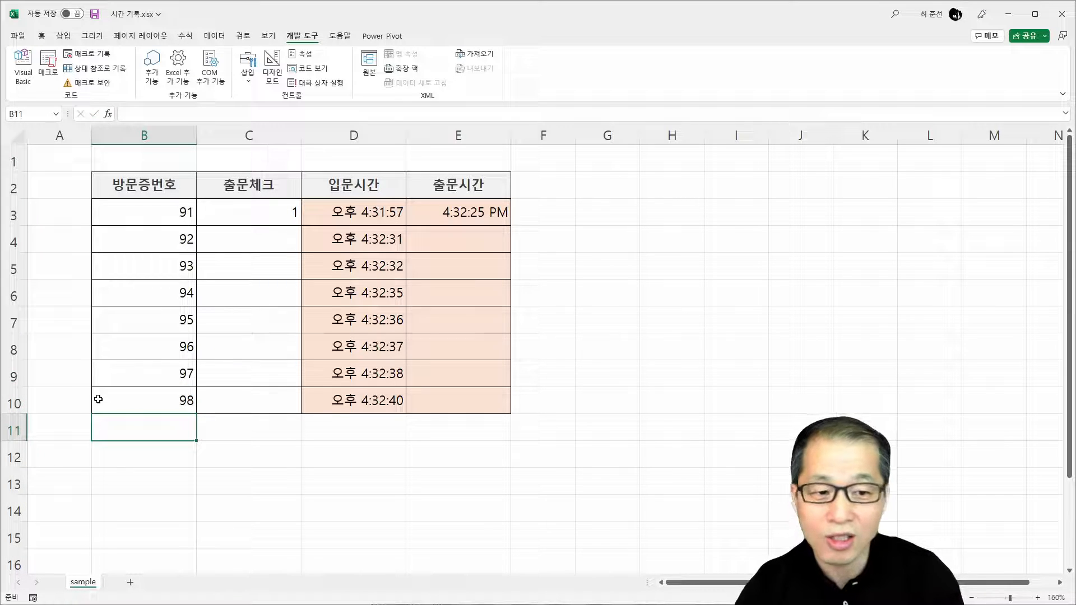
- Enter 99 in B11 to test a cell outside the monitored range, and select B3:C10 to show that range
type("99")
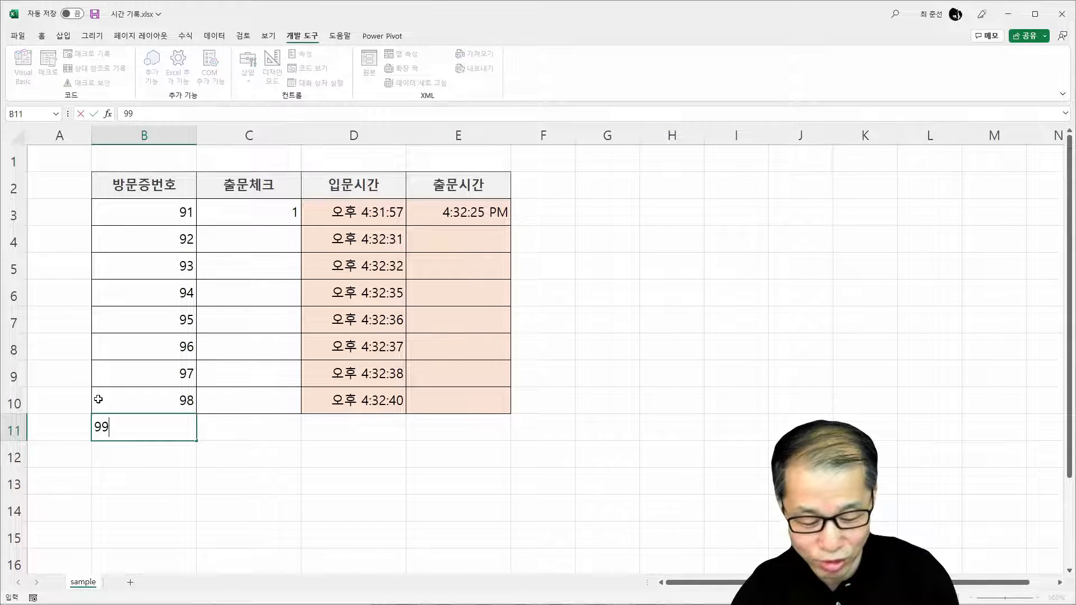
key("Return")
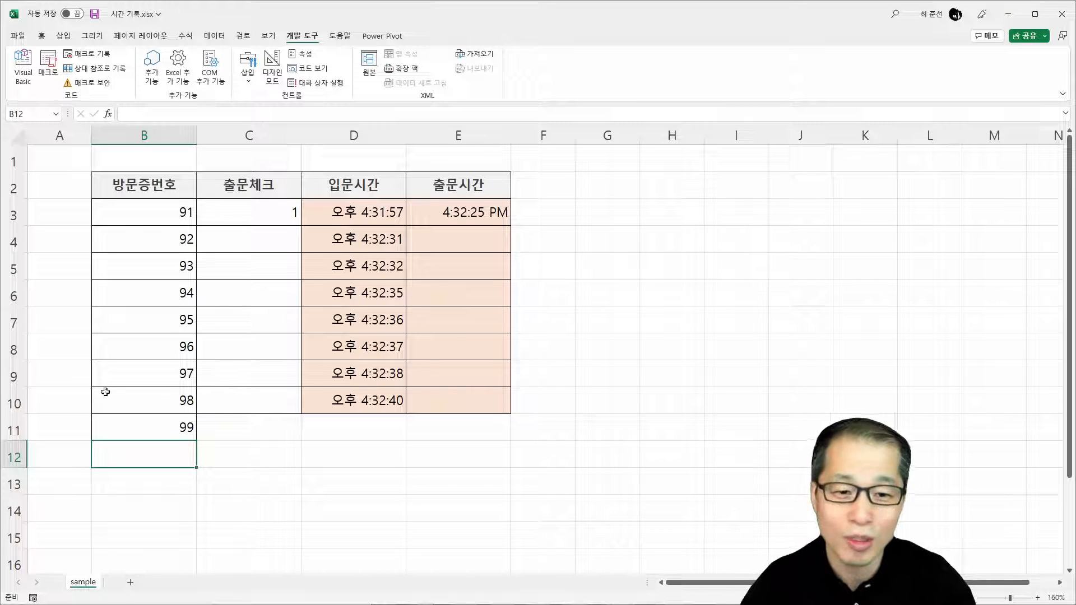
left_click_drag(125, 403, 252, 221)
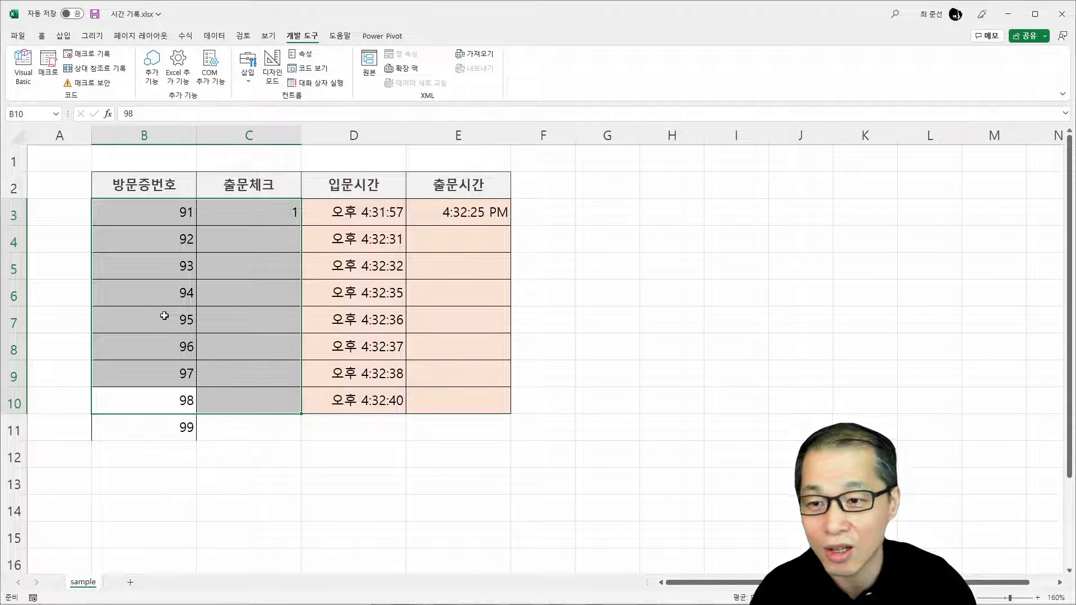
- Enter the exit check 1 in C7, C5 and C9 to test exit-time recording in arbitrary order
left_click(277, 313)
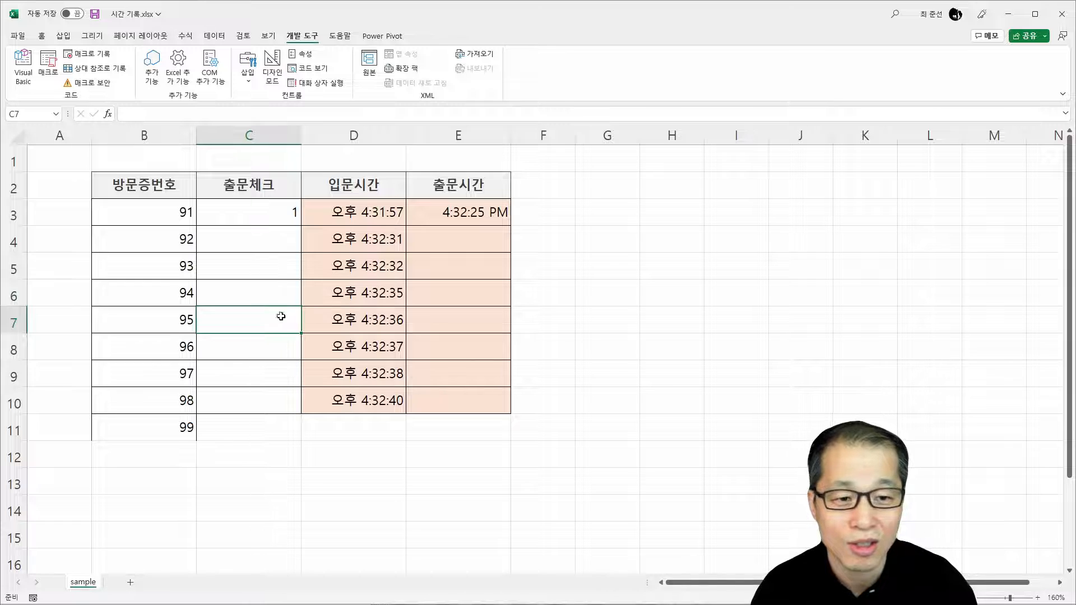
type("1")
key("Up")
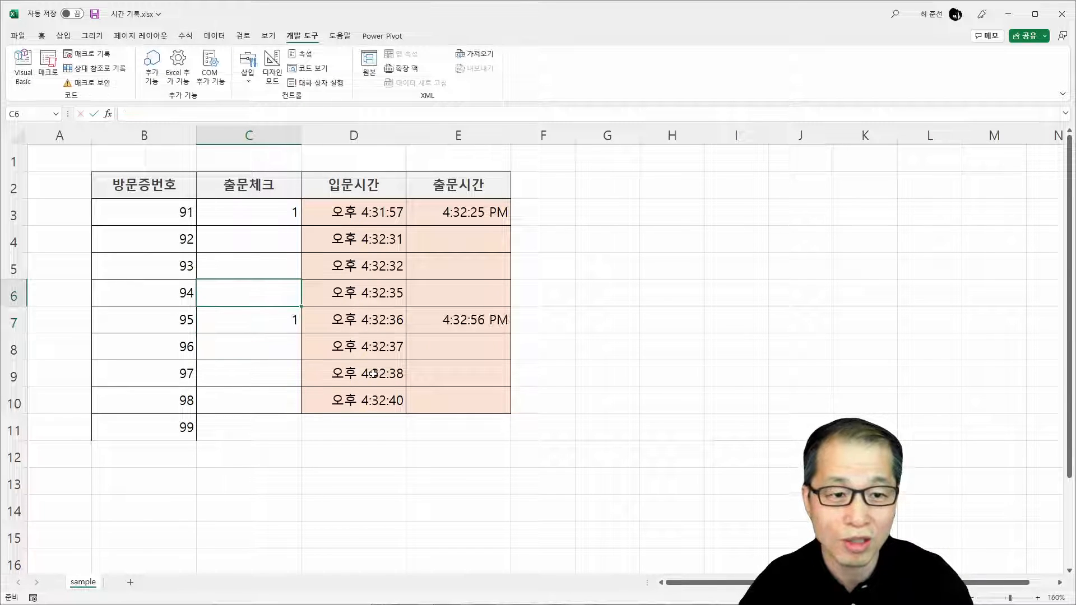
key("Up")
type("1")
key("Return")
key("Down")
key("Down")
key("Down")
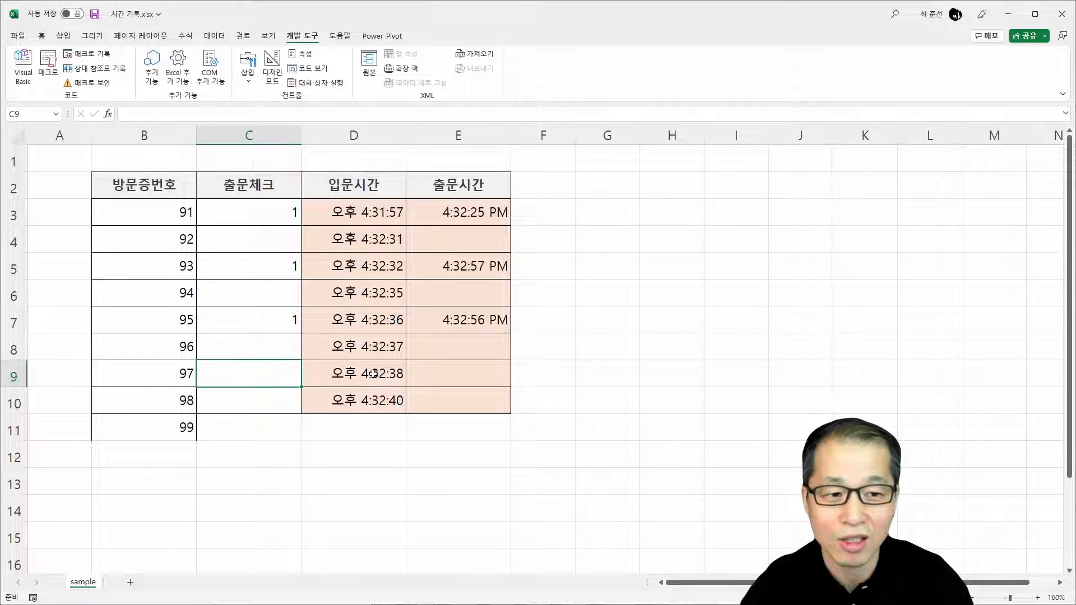
type("1")
key("Return")
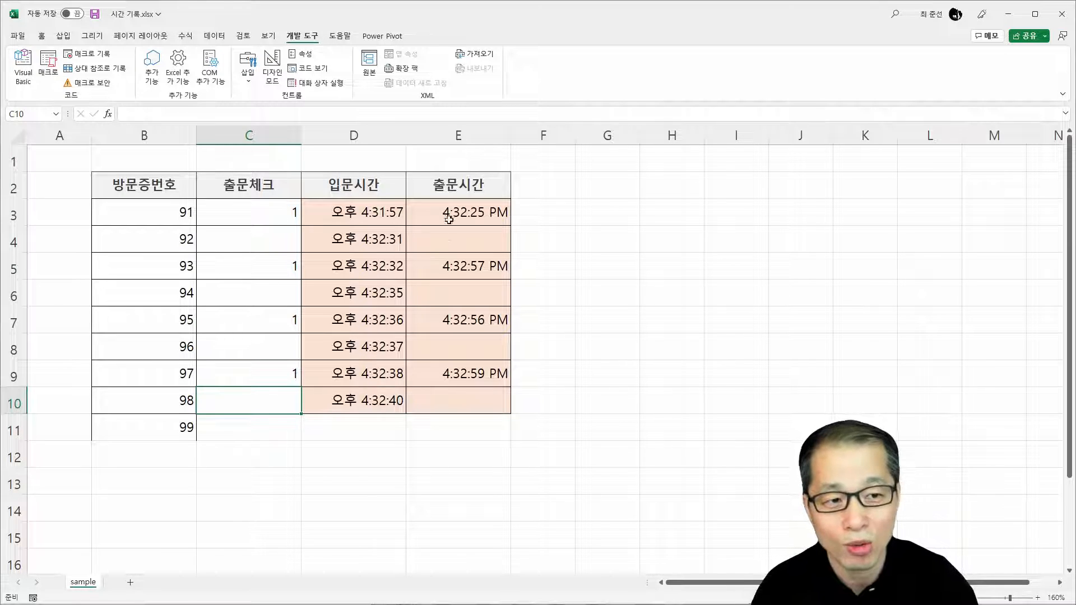